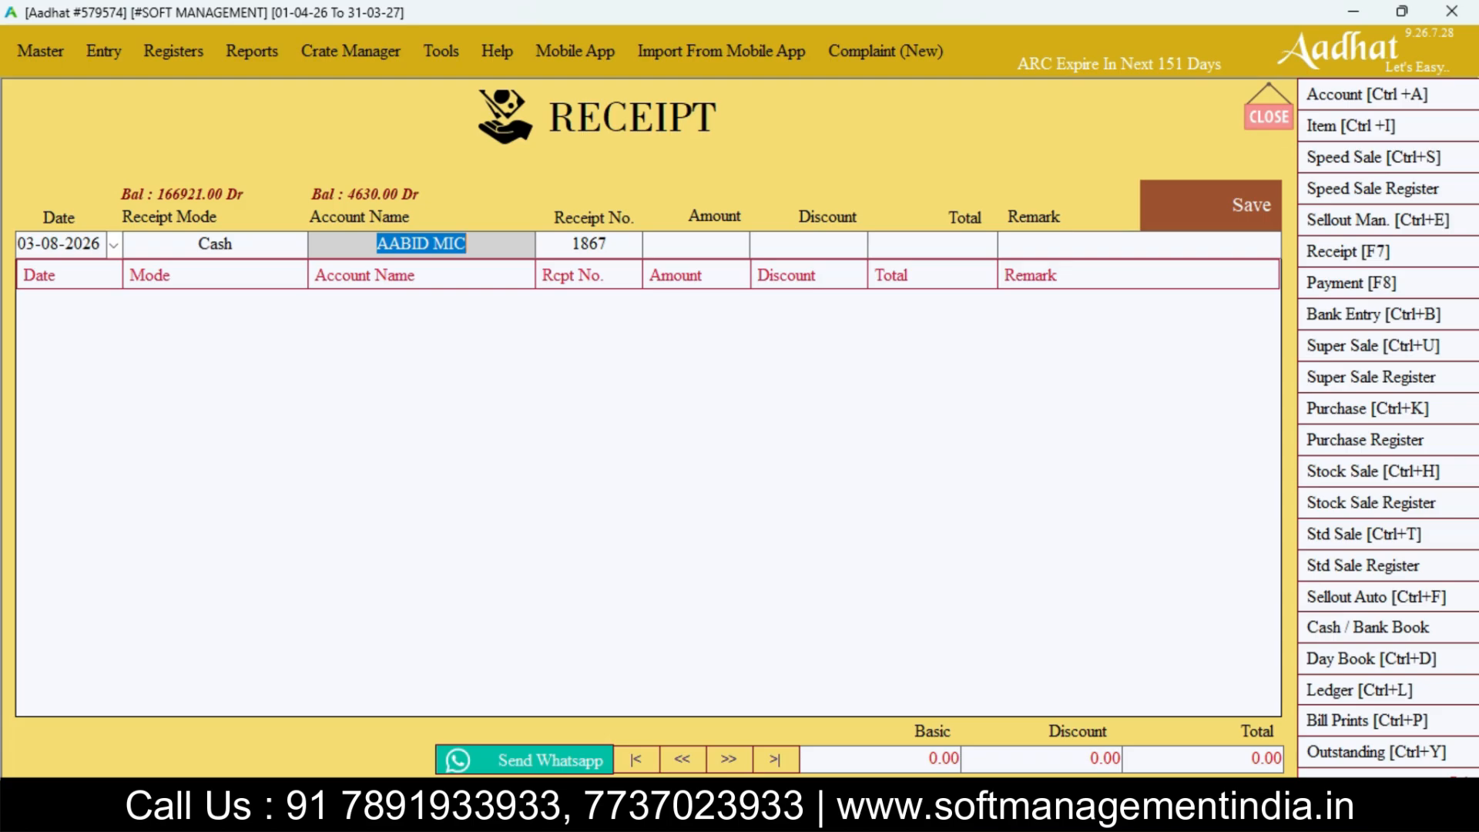
Complete the cash receipt for the selected account with amount 2000 and remark "munim", and save it
key(Return)
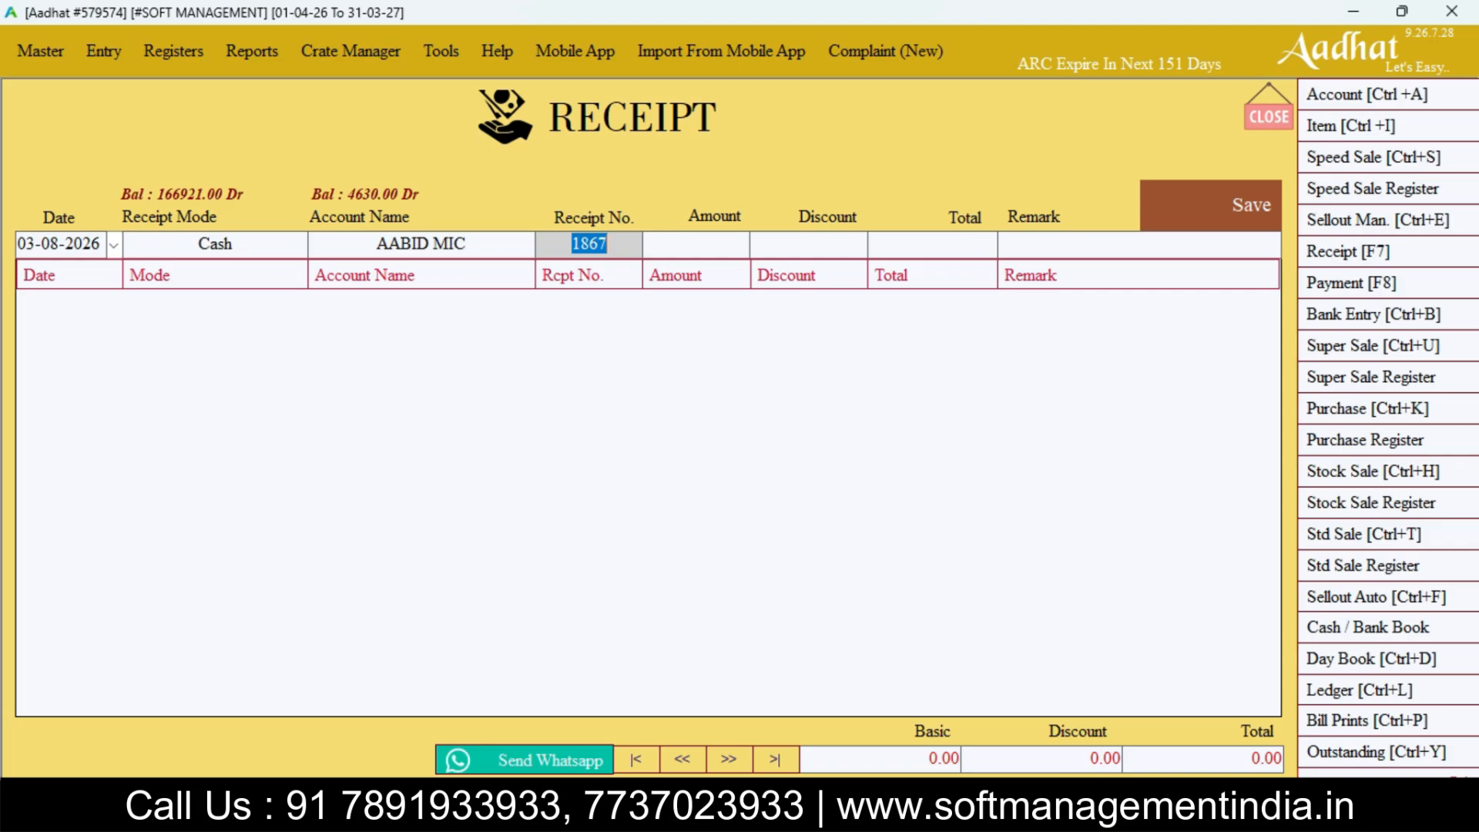
key(Return)
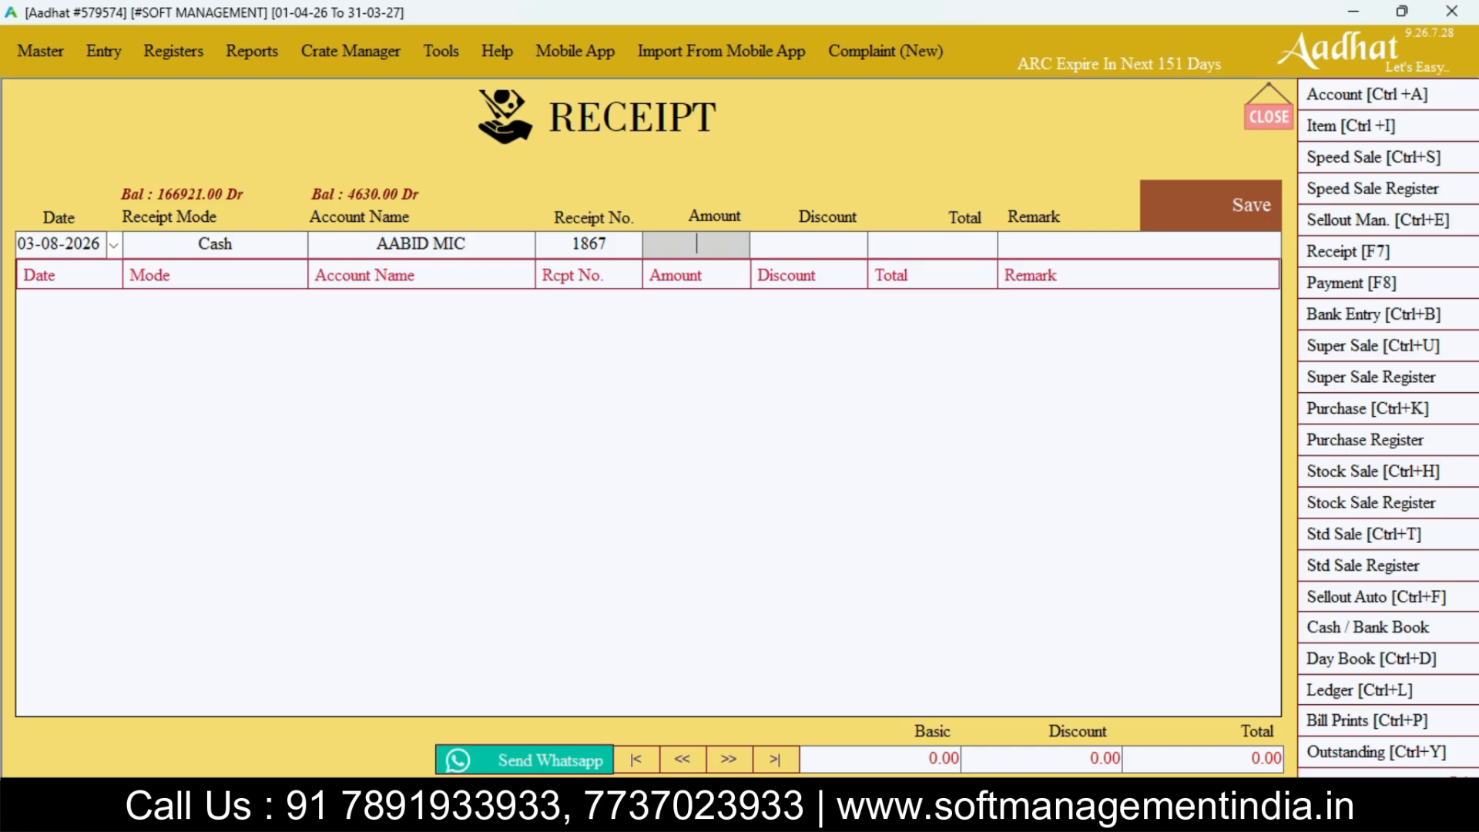
text(2000)
key(Return)
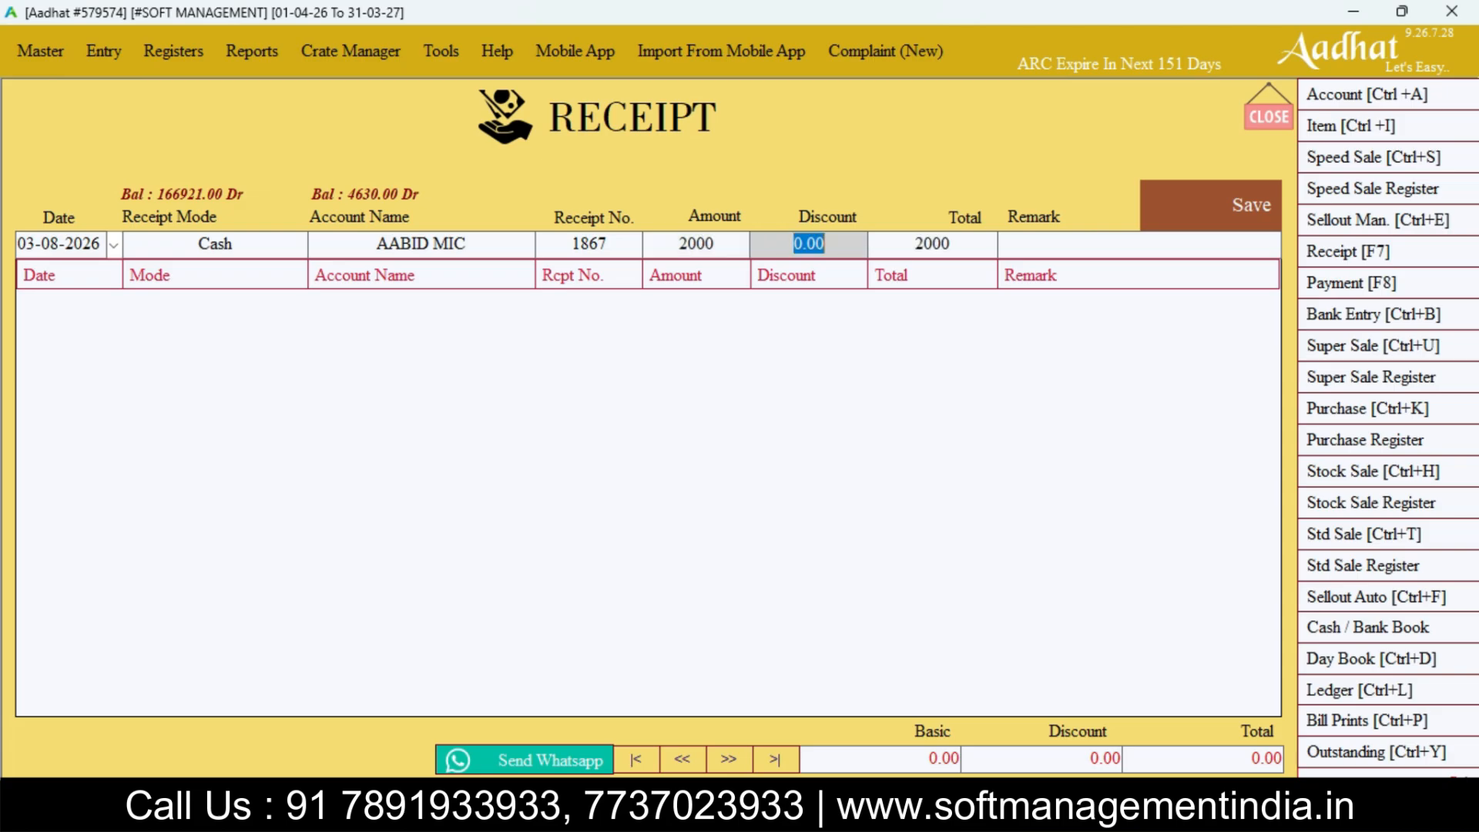
key(Return)
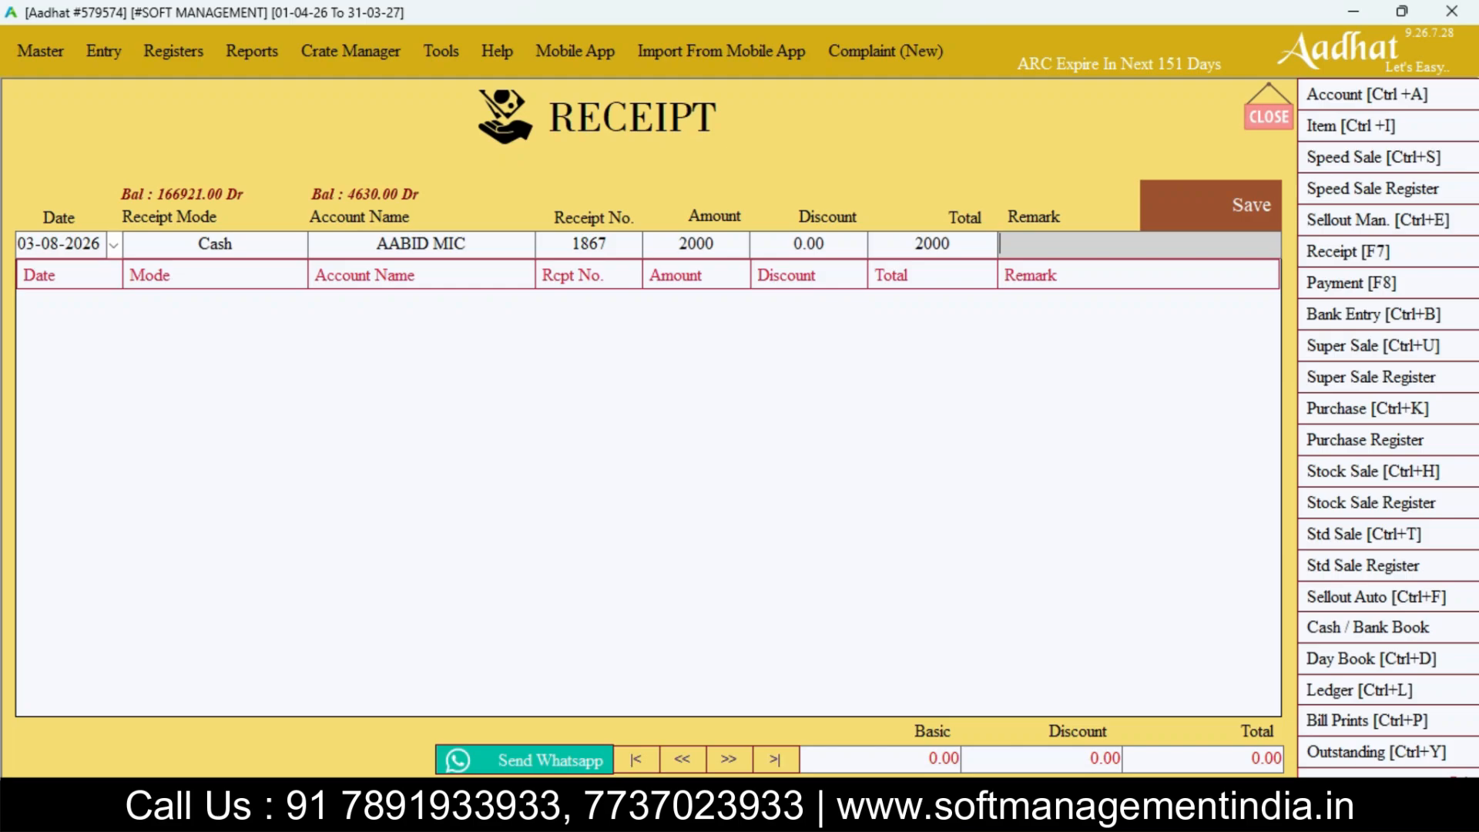
text(munim)
key(Return)
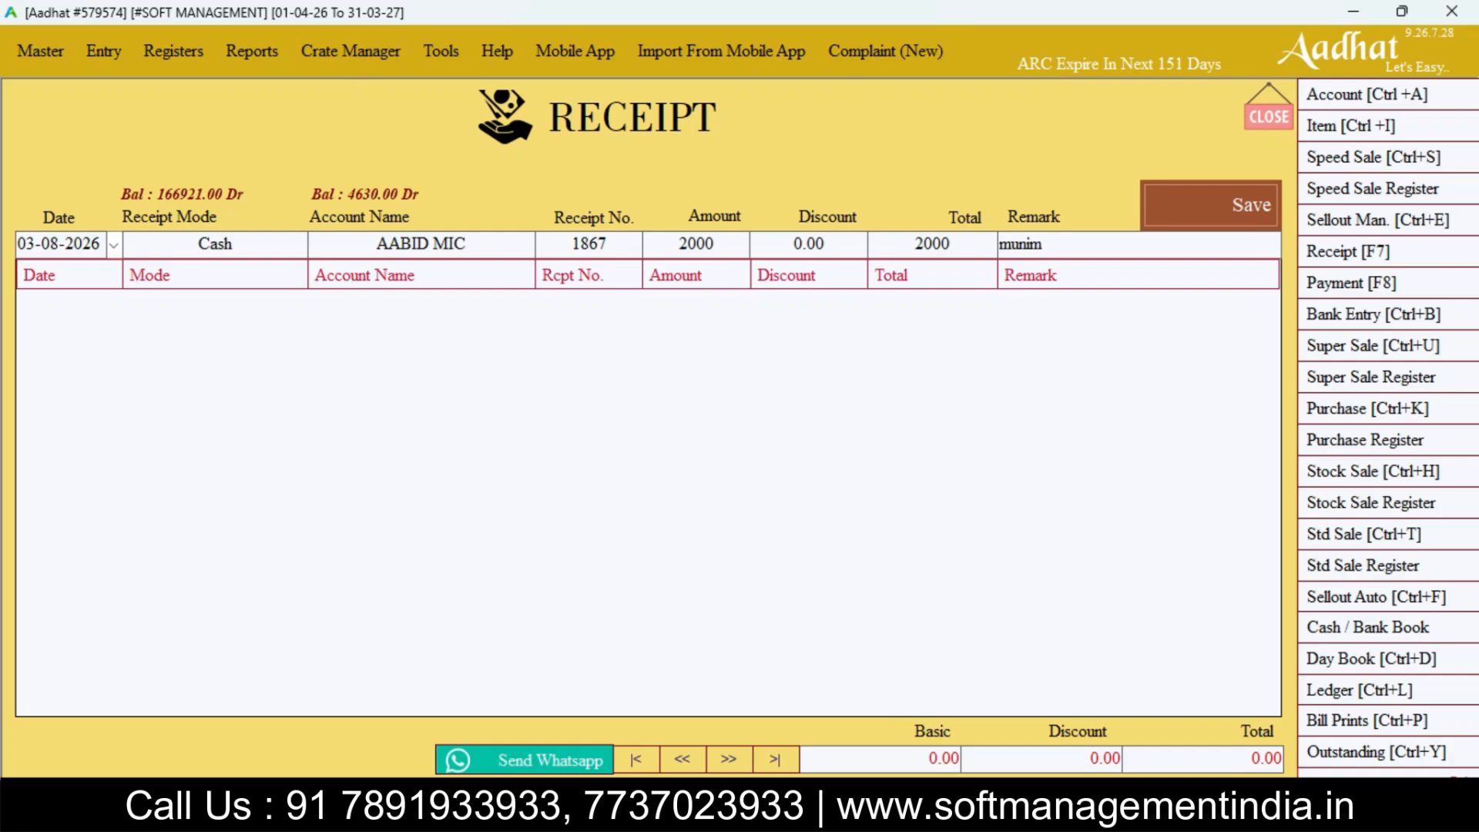
key(Return)
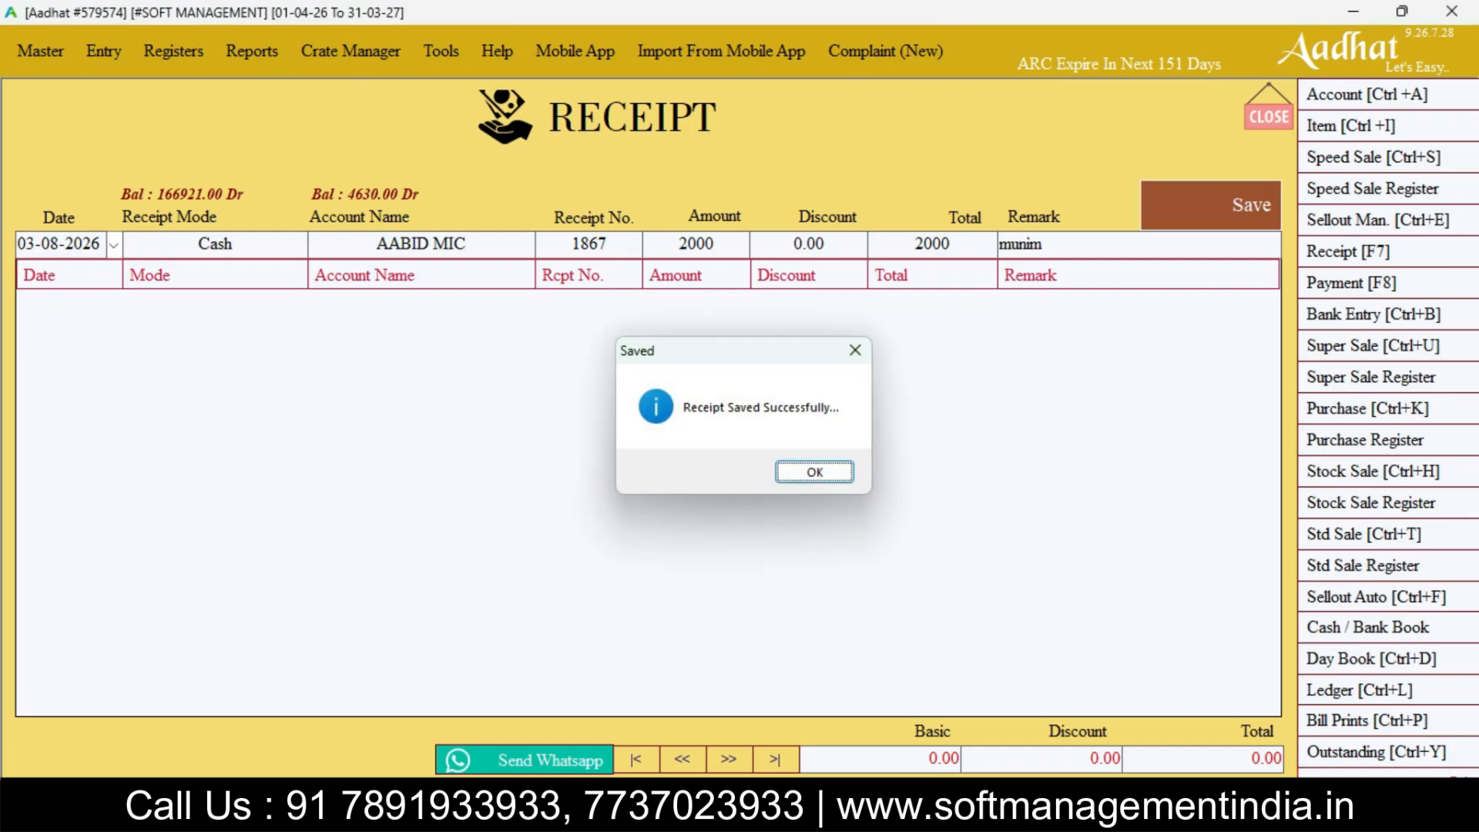
key(Return)
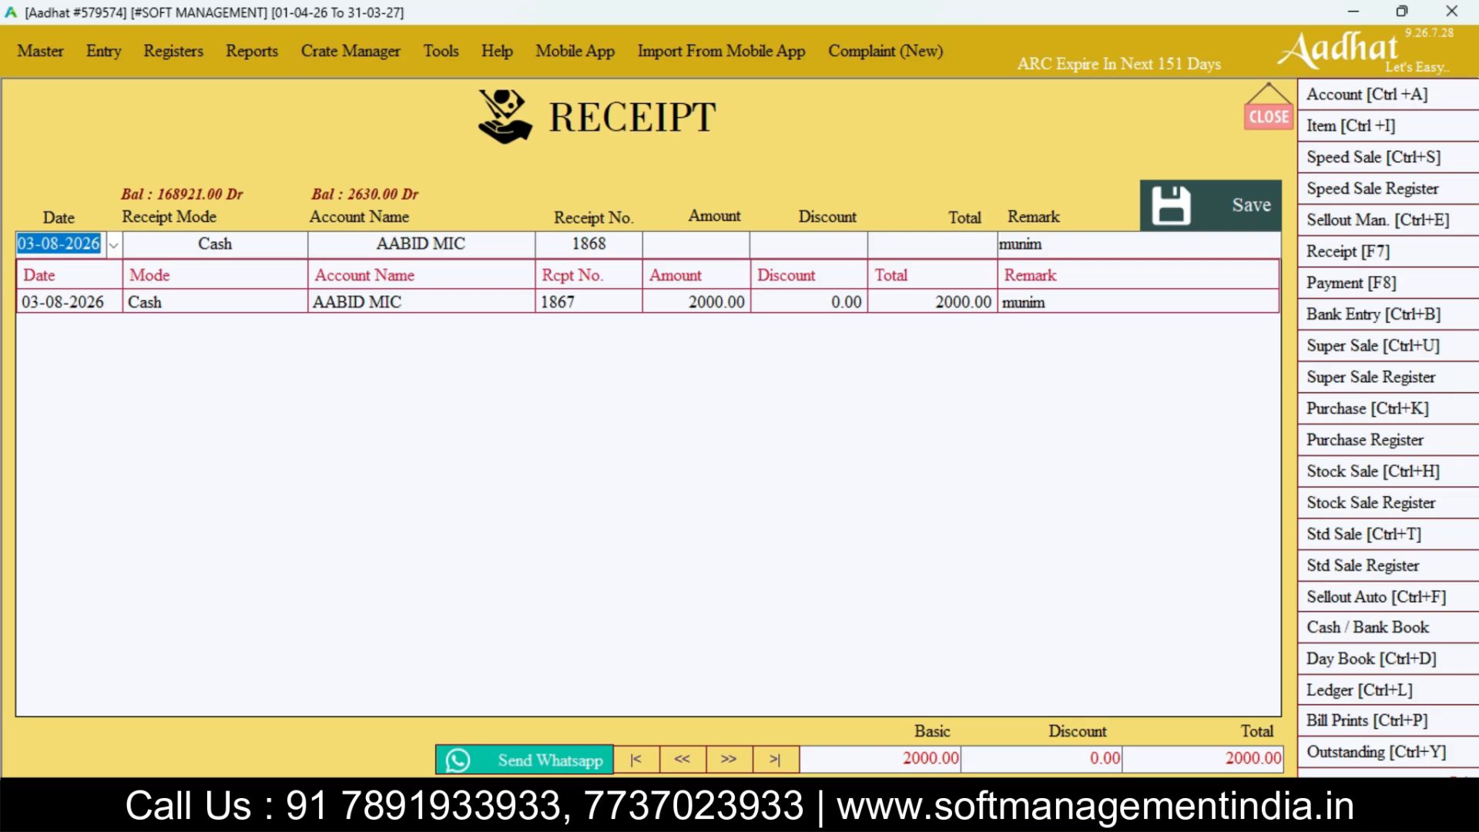
Create a bank account named "Phone Pe" from the new receipt and use it as the receipt mode
key(Return)
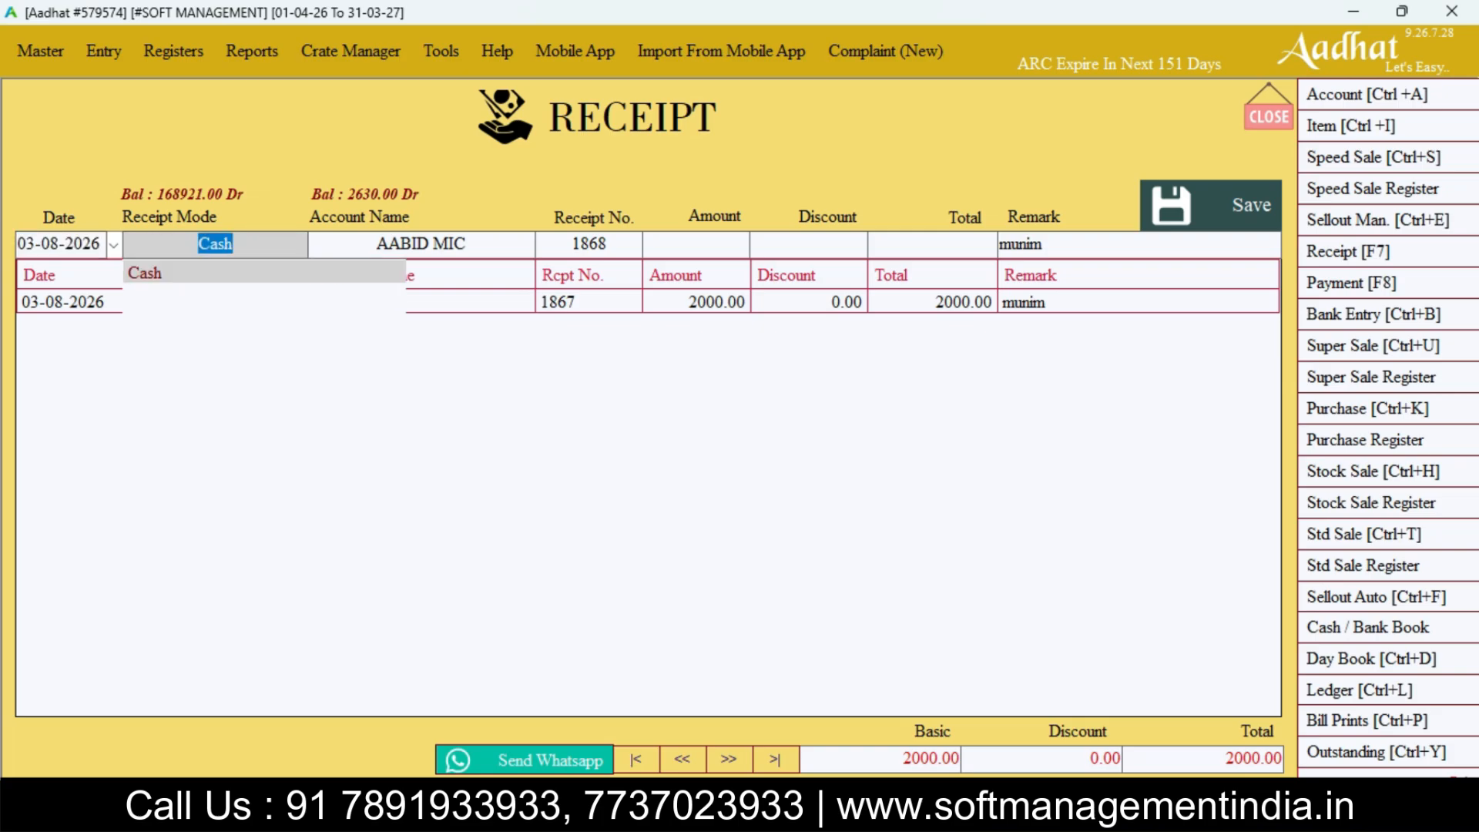
key(BackSpace)
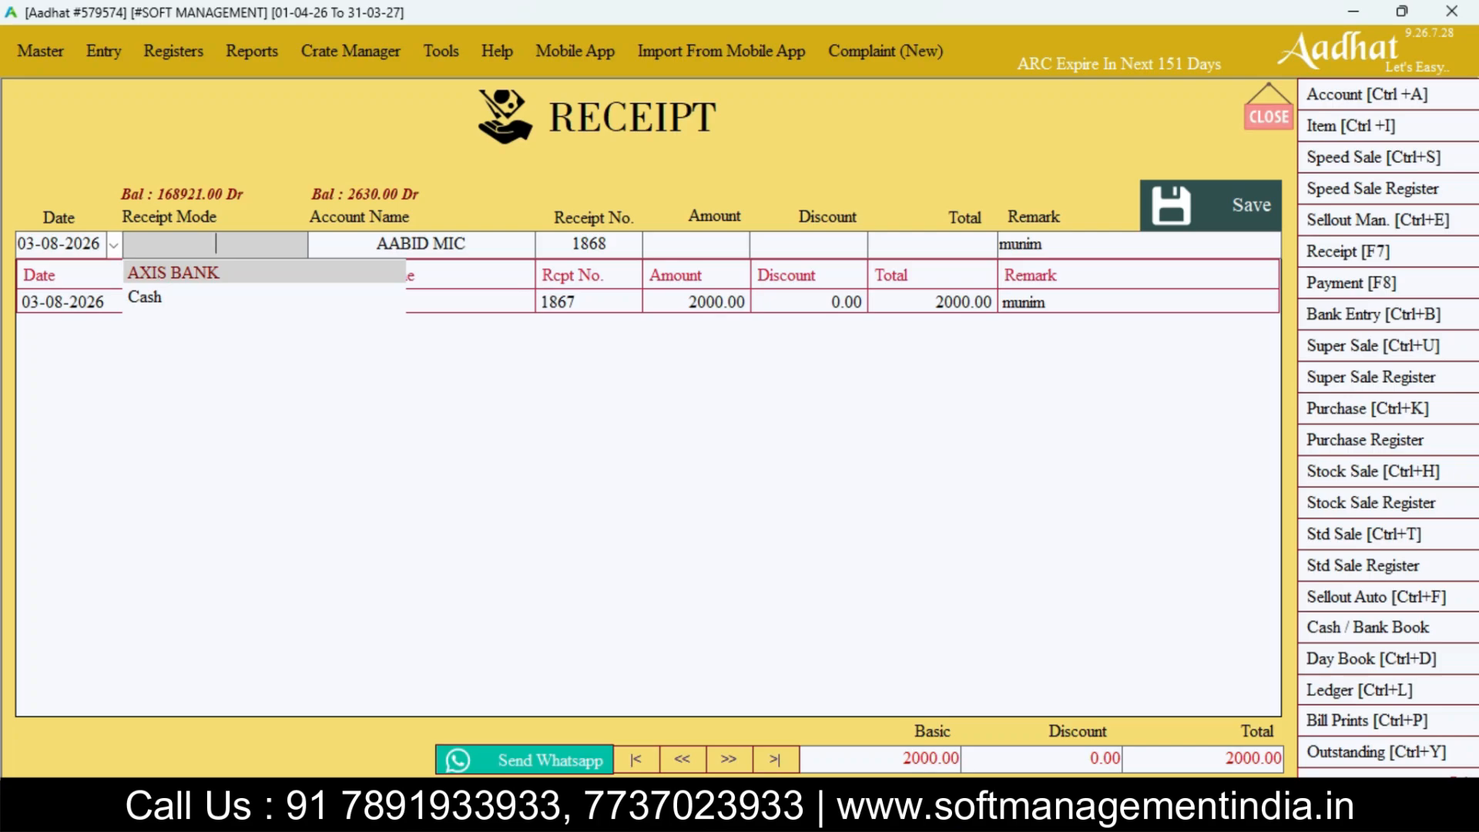
key(F3)
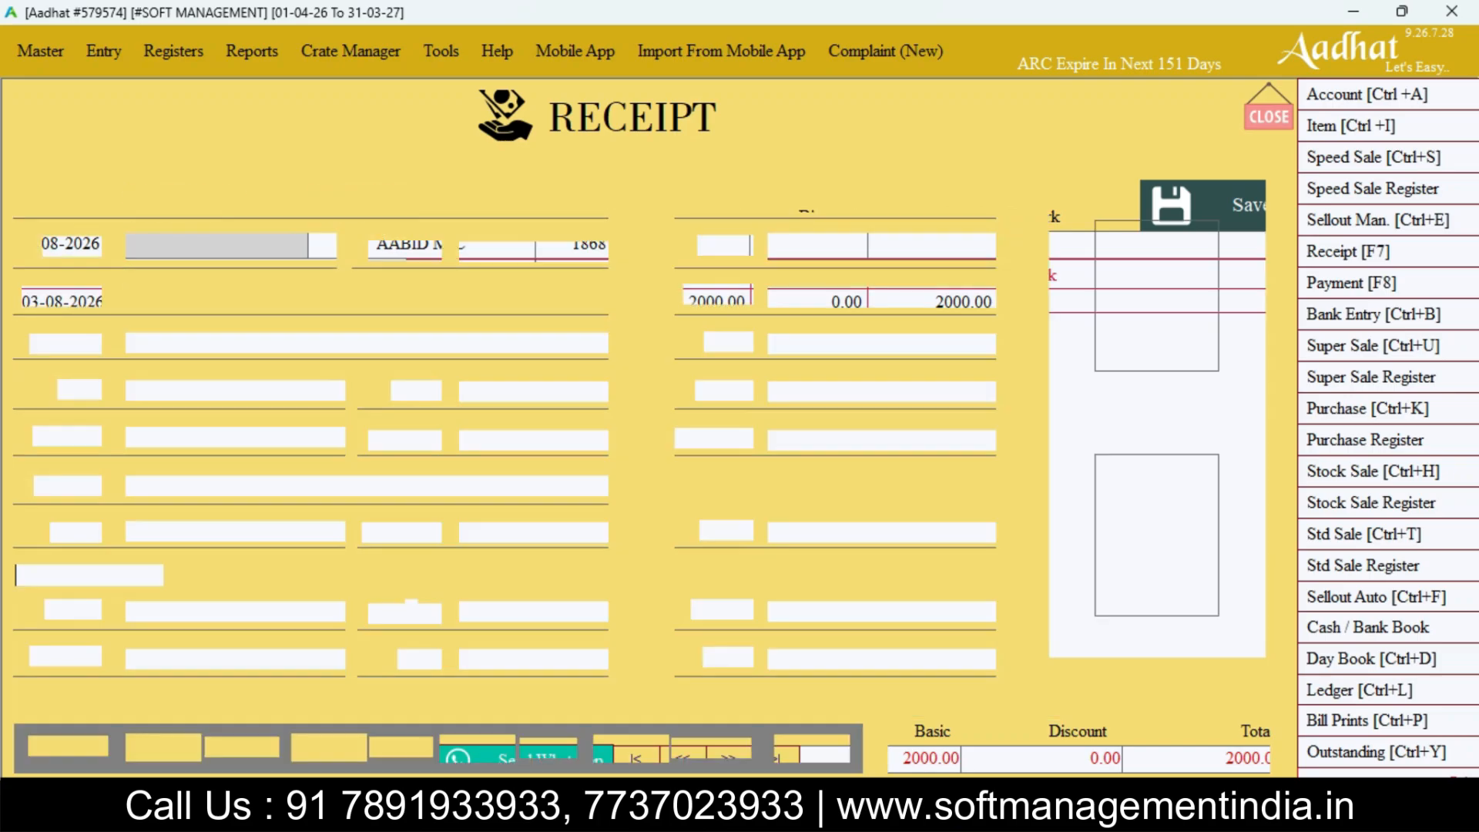
text(phone pe)
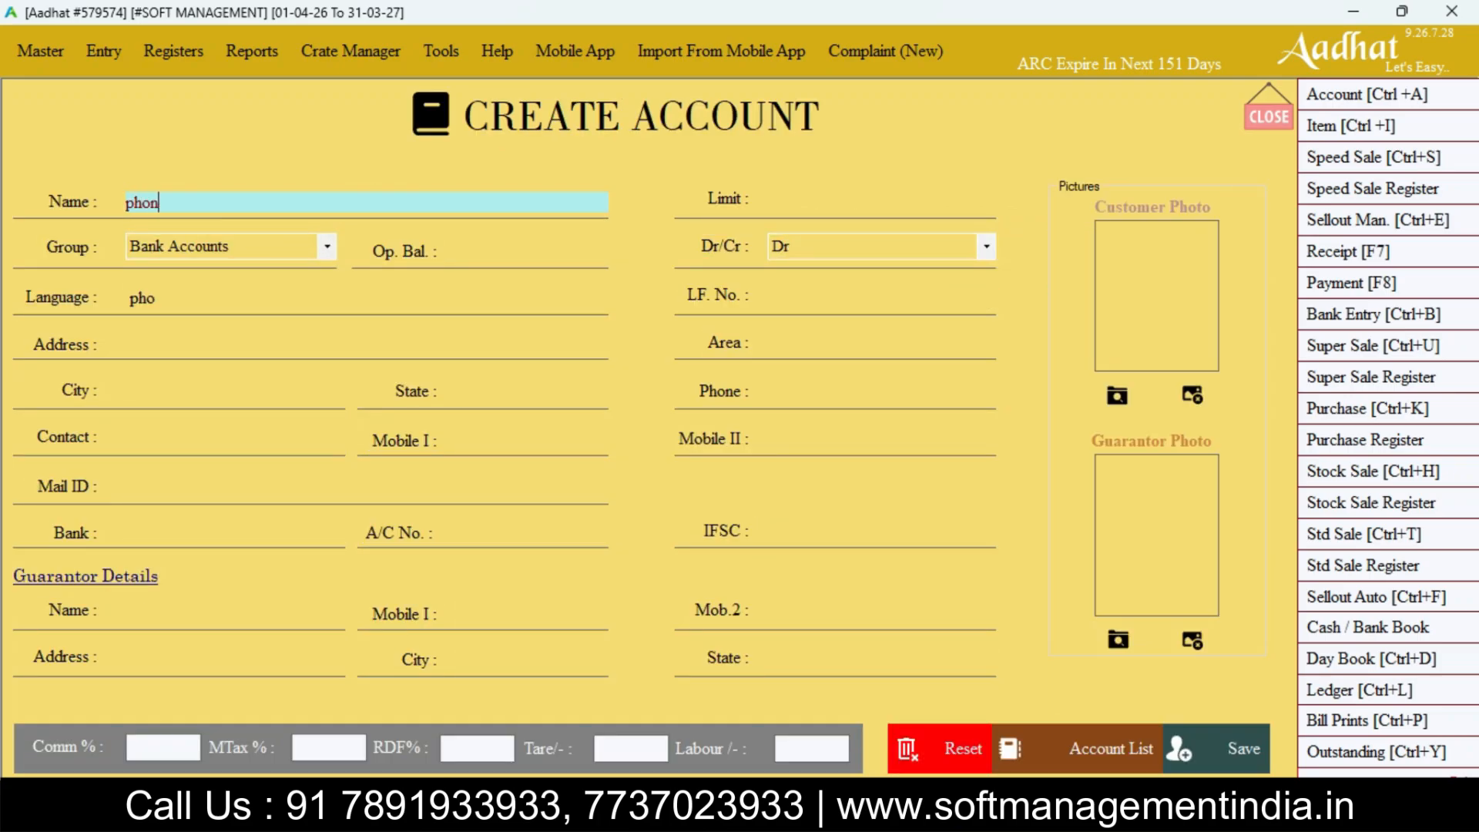
key(Return)
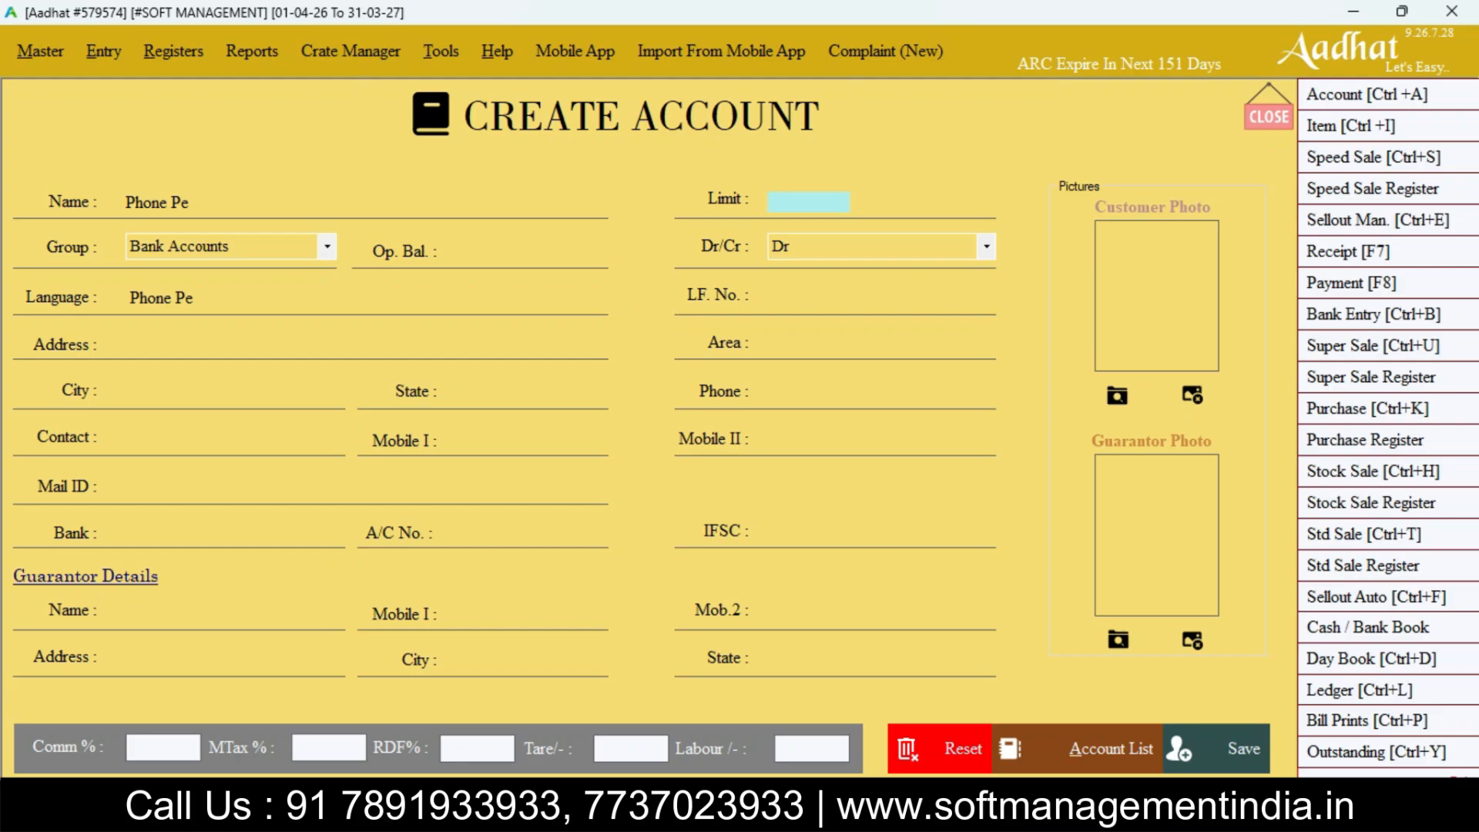
key(alt+s)
key(Escape)
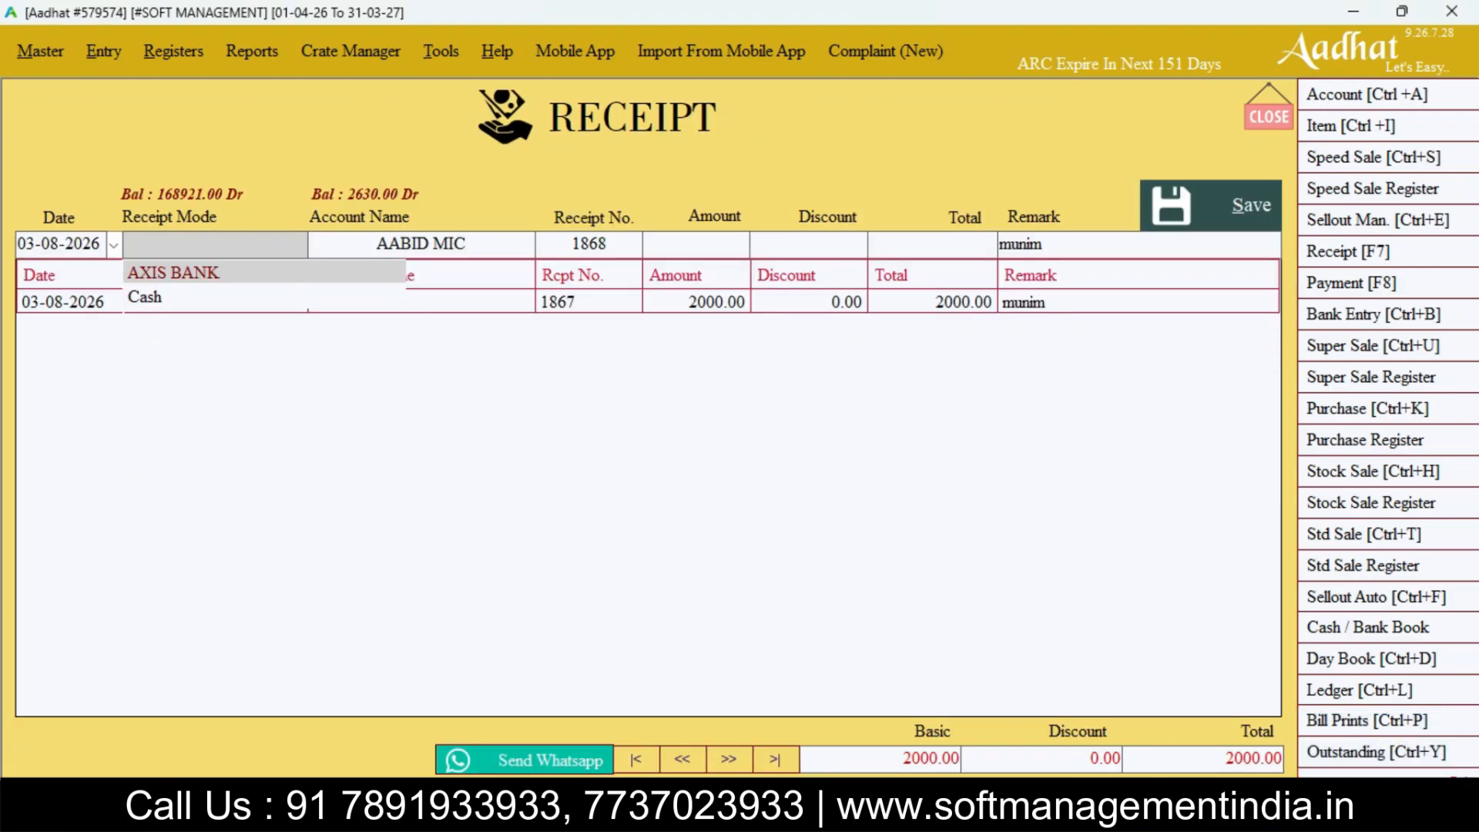
text(pgh)
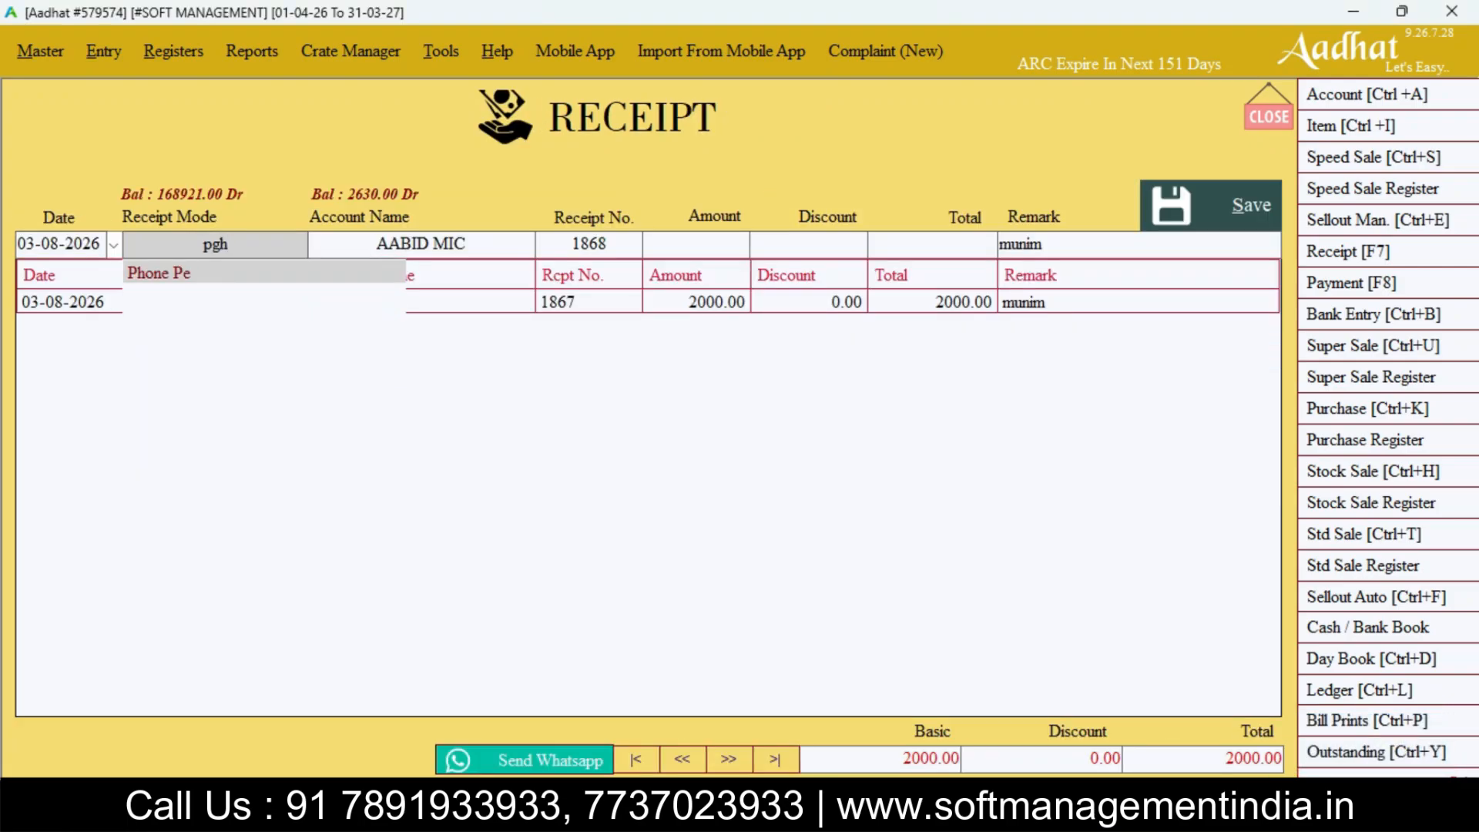
key(Return)
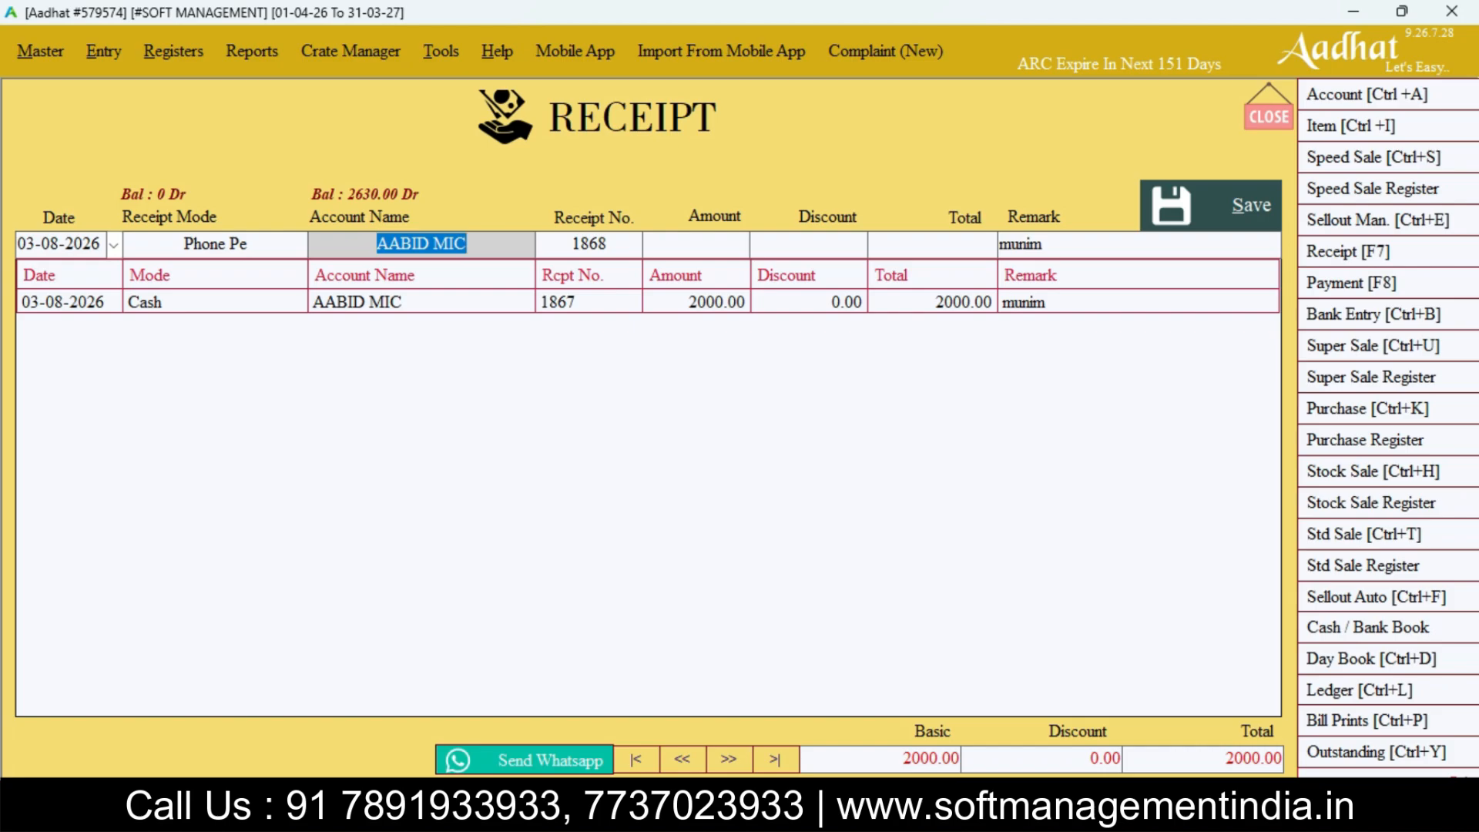
key(BackSpace)
key(Down)
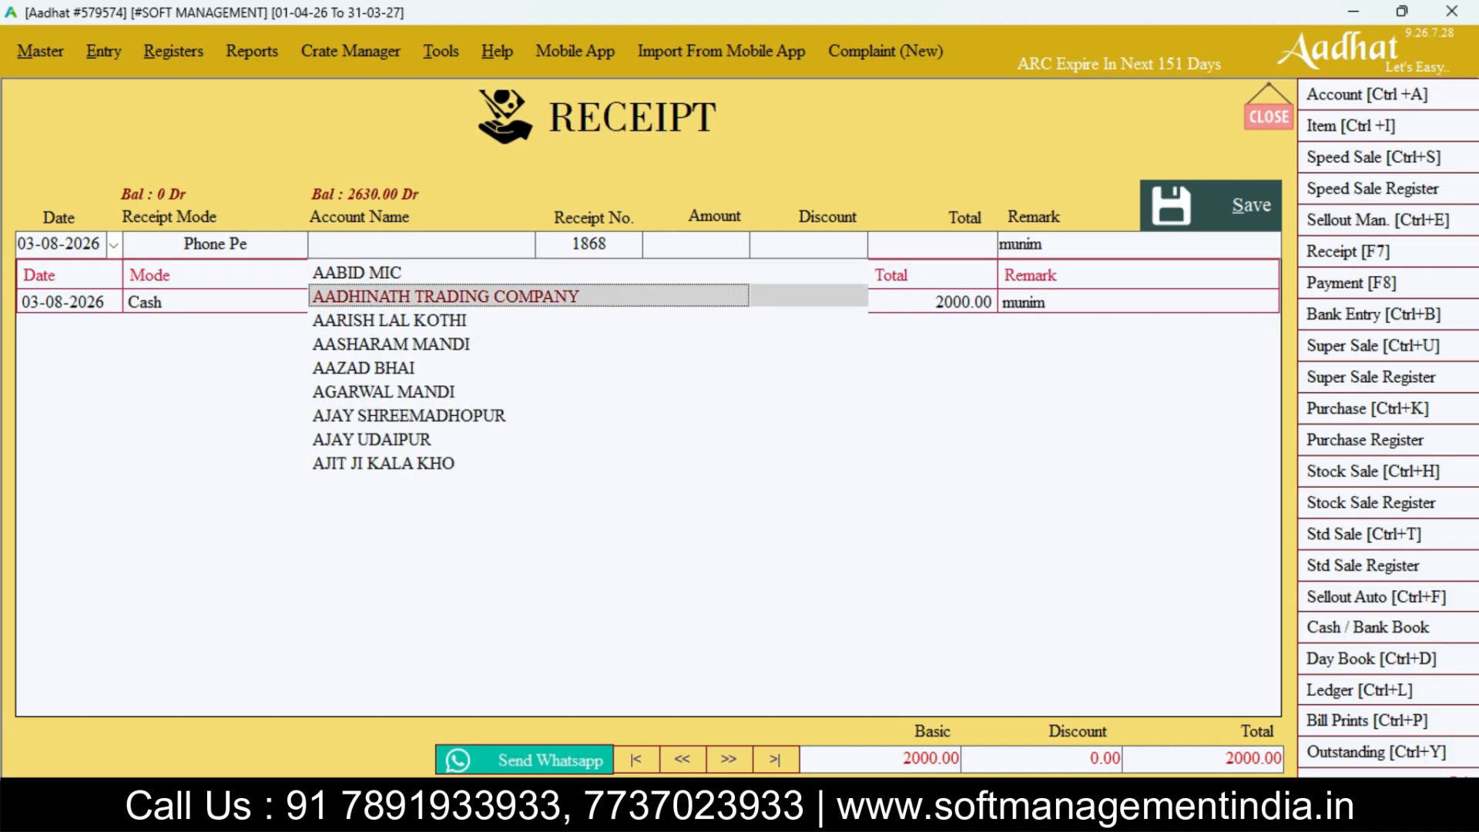
key(Return)
key(shift+Tab)
Replace the receipt's account with the fifth party in the account list
key(BackSpace)
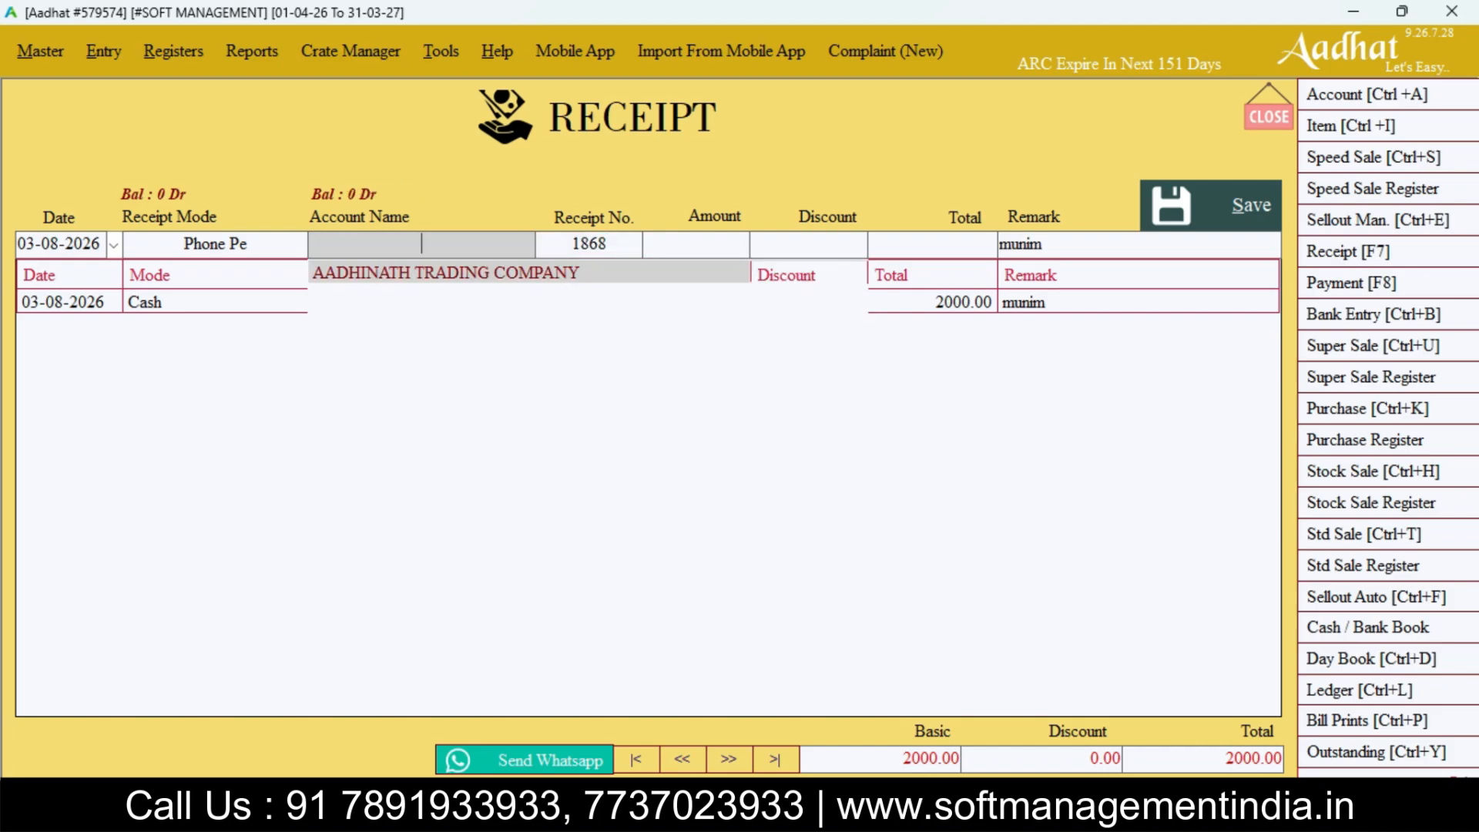
key(Down)
key(Down)
key(Down)
key(Down)
key(Return)
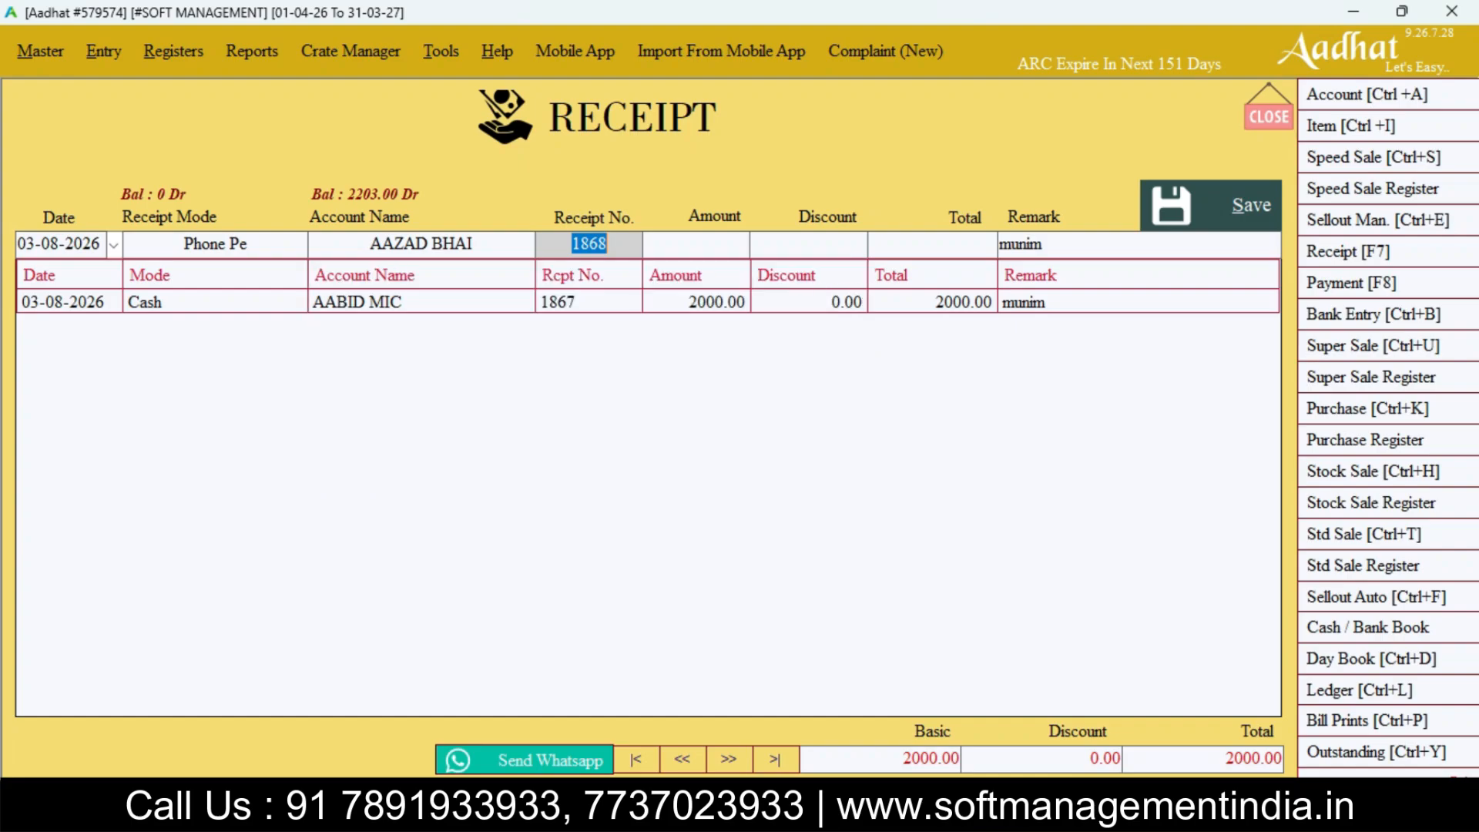
Enter amount 1000 and remark "self" for the Phone Pe receipt, and save it
key(Return)
text(1000)
key(Return)
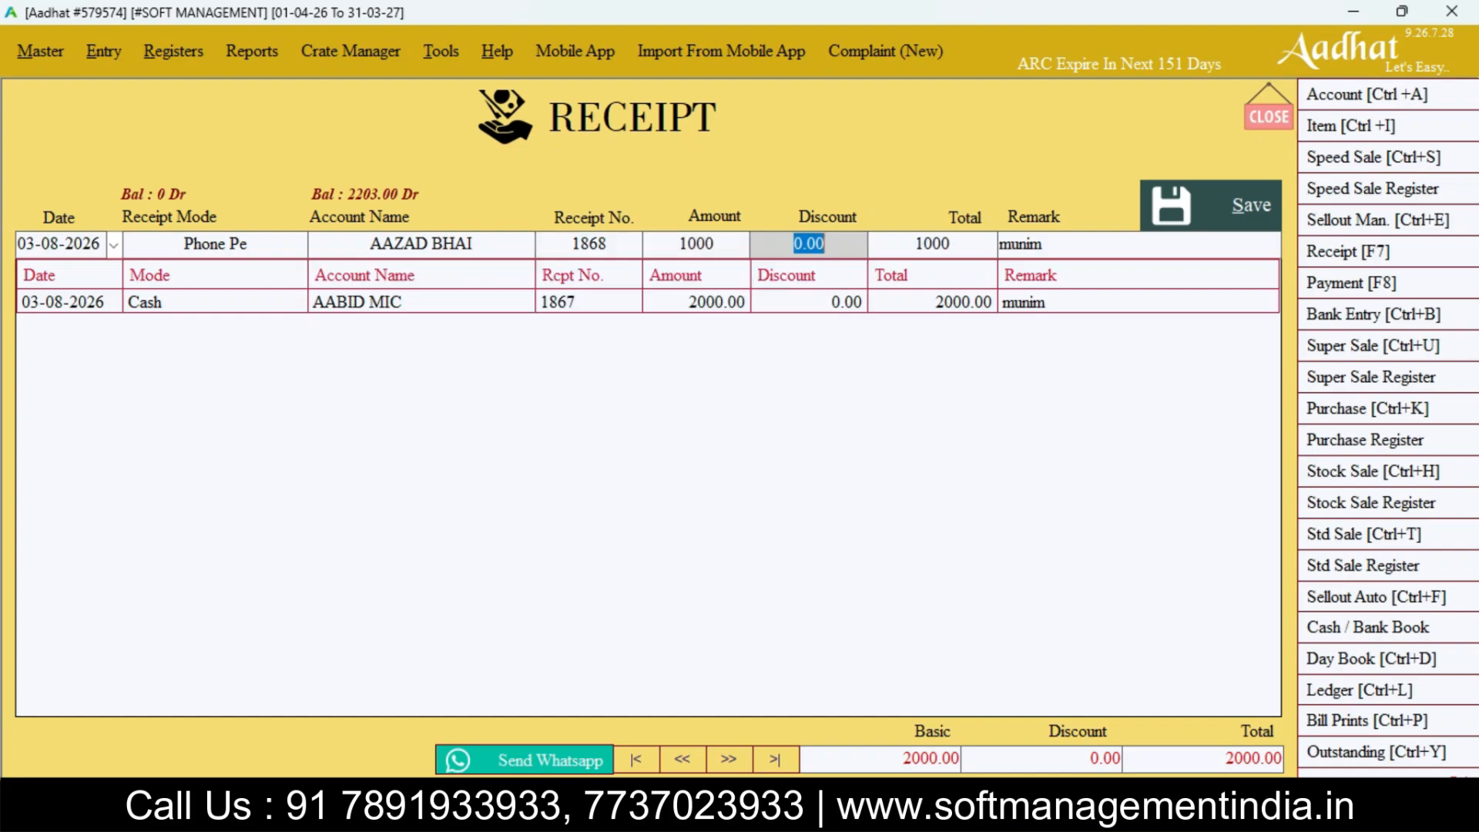
key(Return)
key(Return)
text(self)
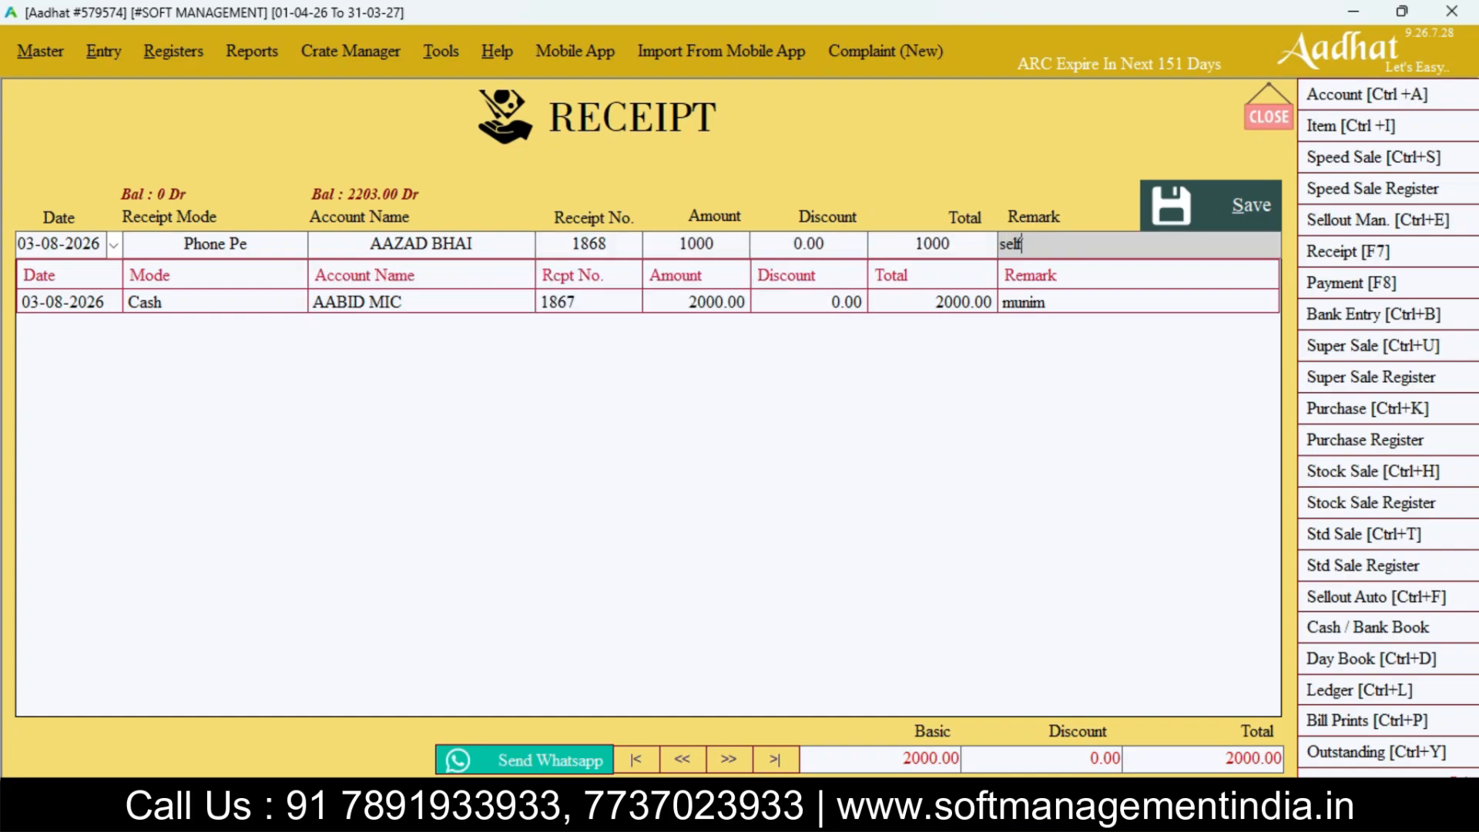
key(Return)
key(Return)
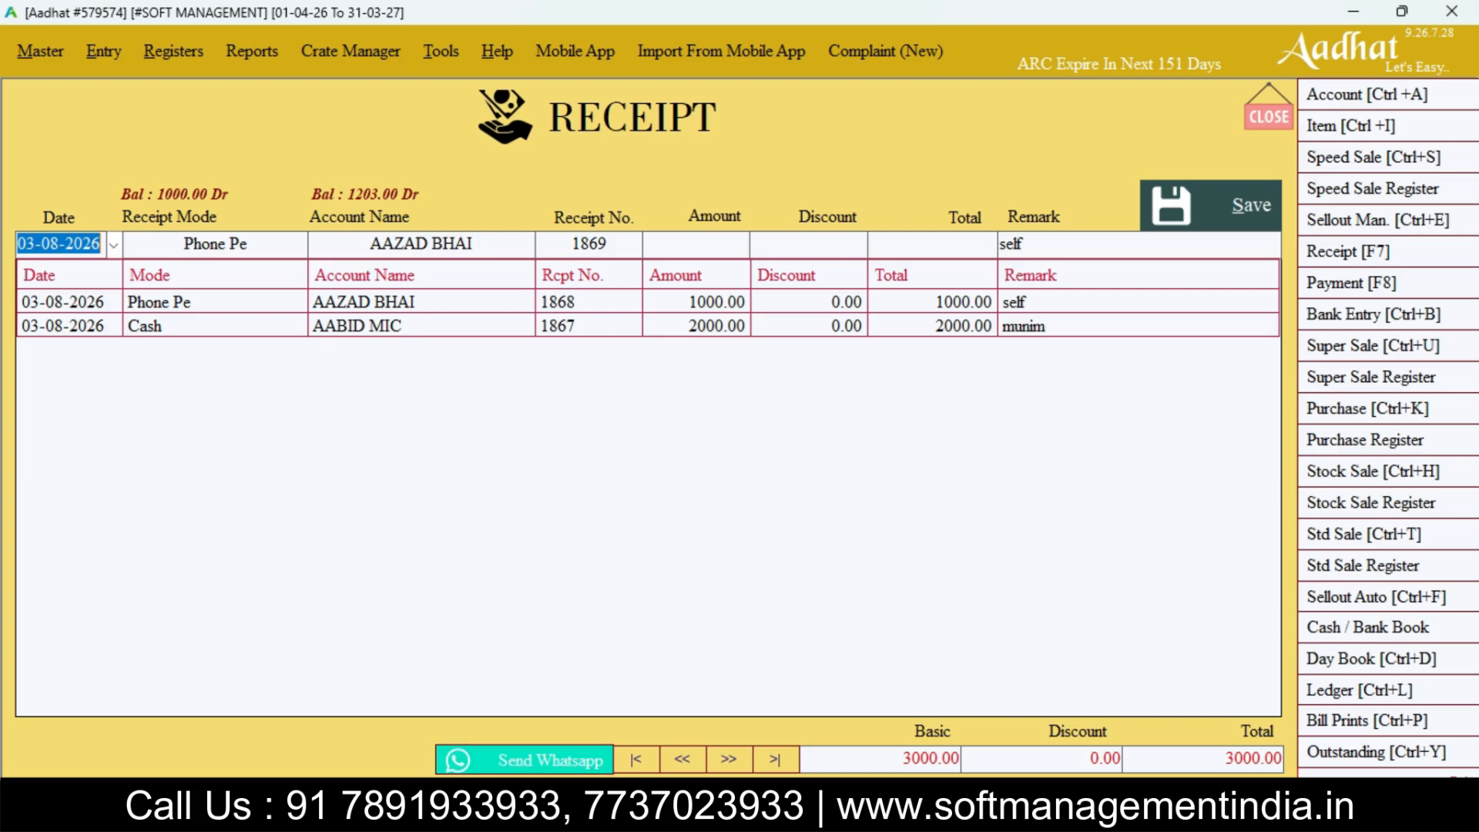
Review the WhatsApp sending types for the saved receipts, try the Regional language option, and leave without sending
click(525, 760)
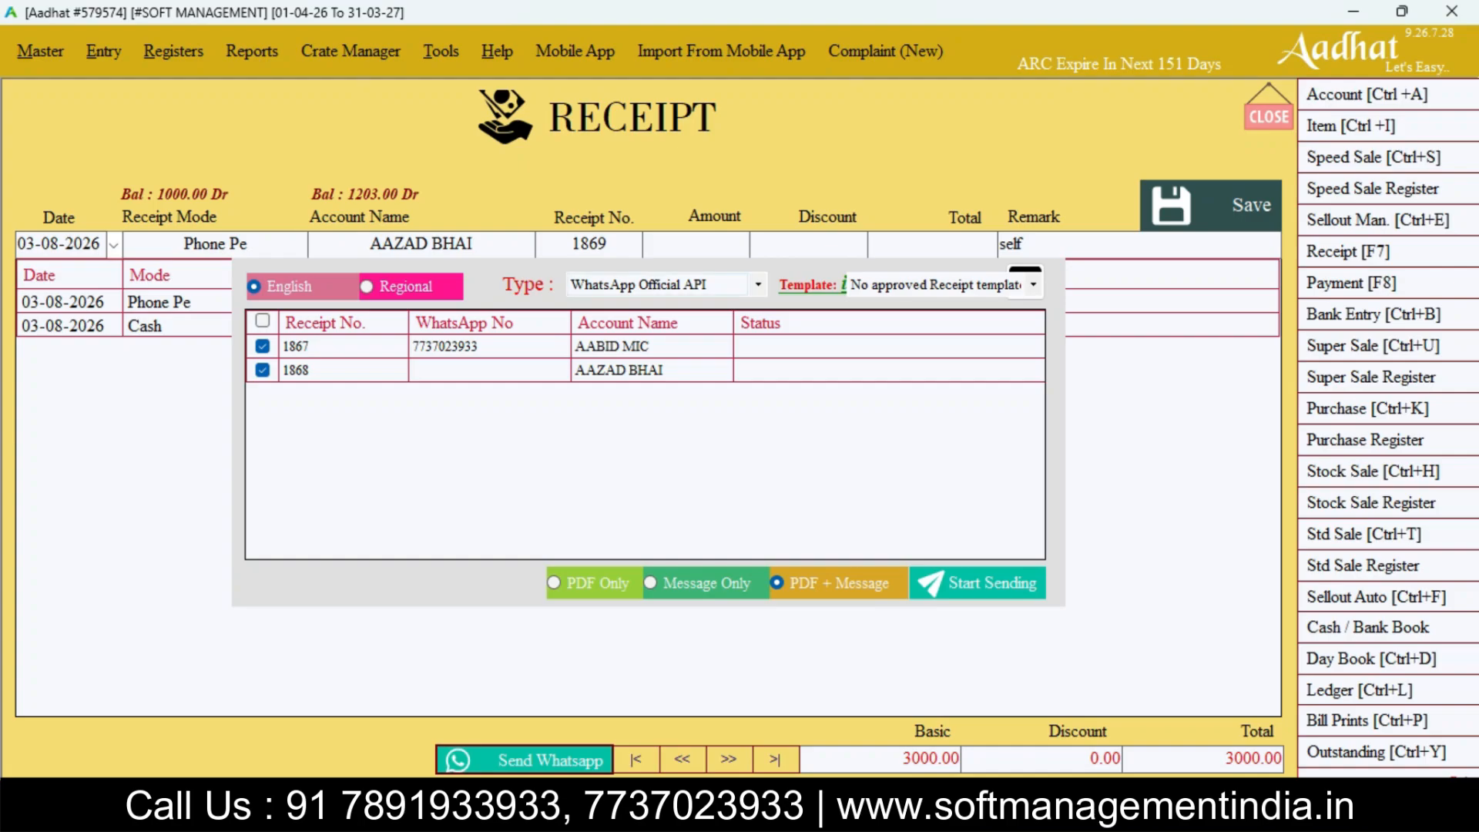
click(733, 284)
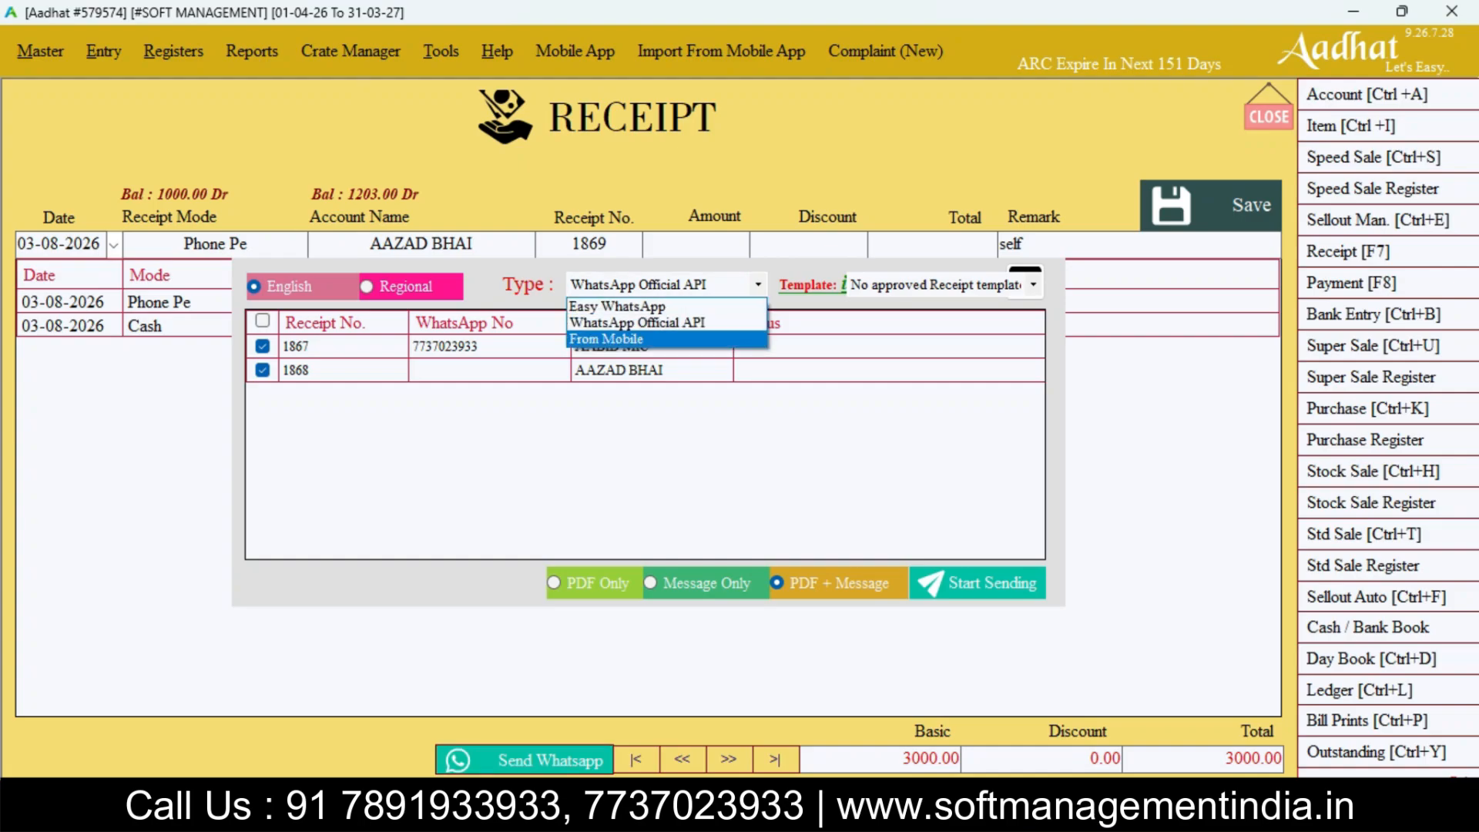
key(Escape)
click(396, 287)
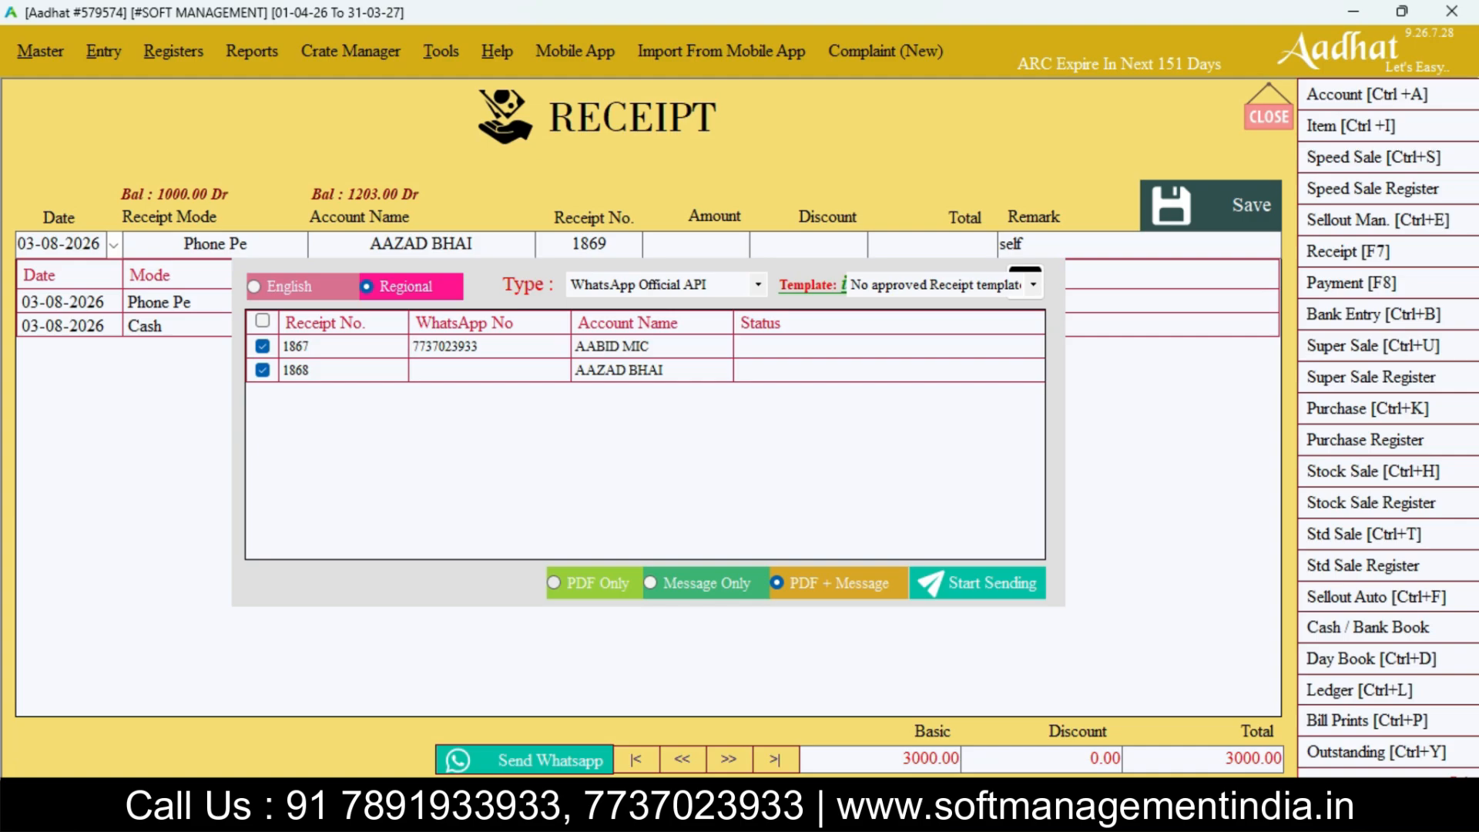
key(Escape)
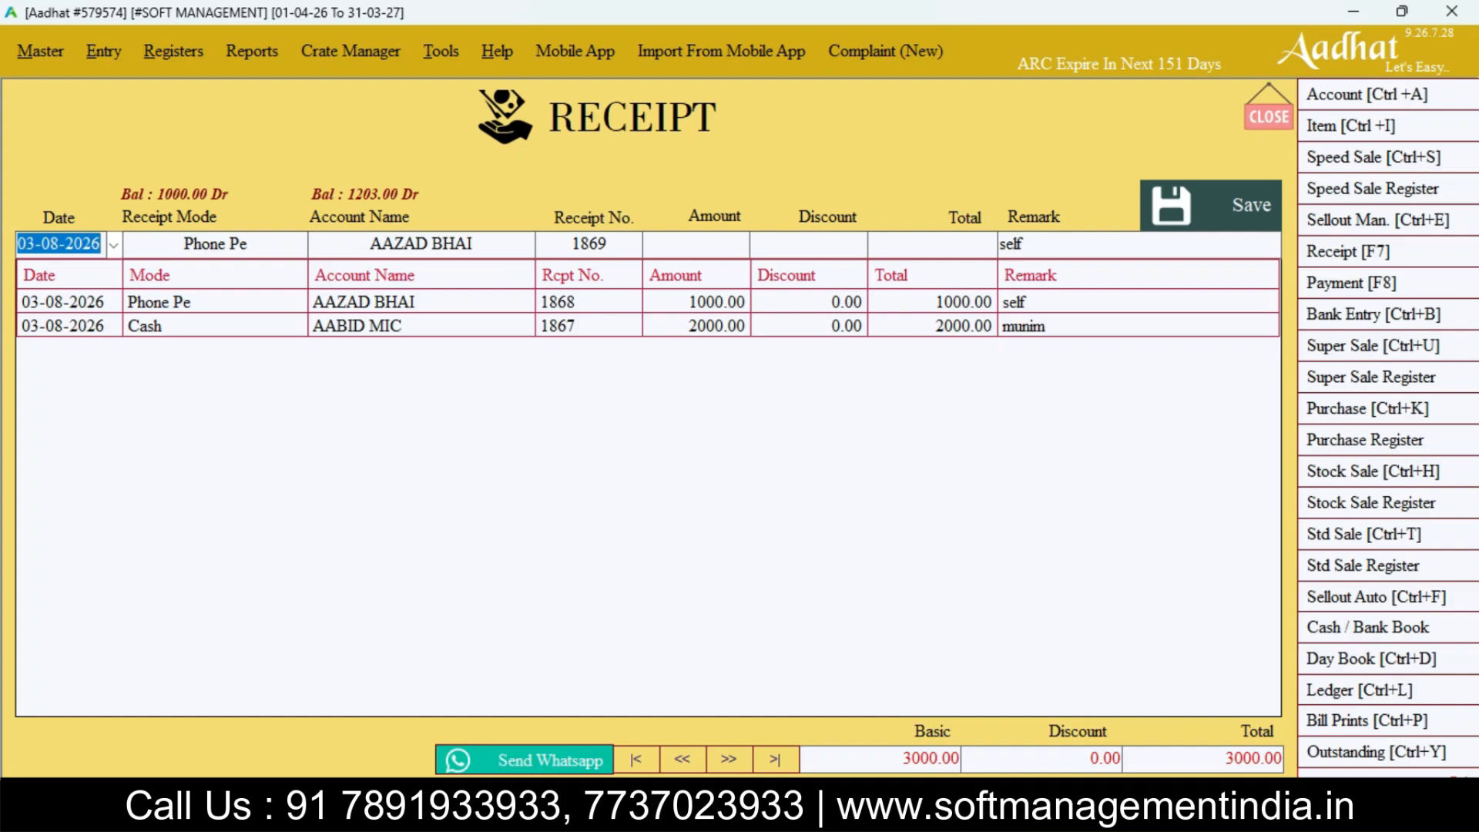
Close the receipt entry form and open the payment entry form
key(Escape)
key(Return)
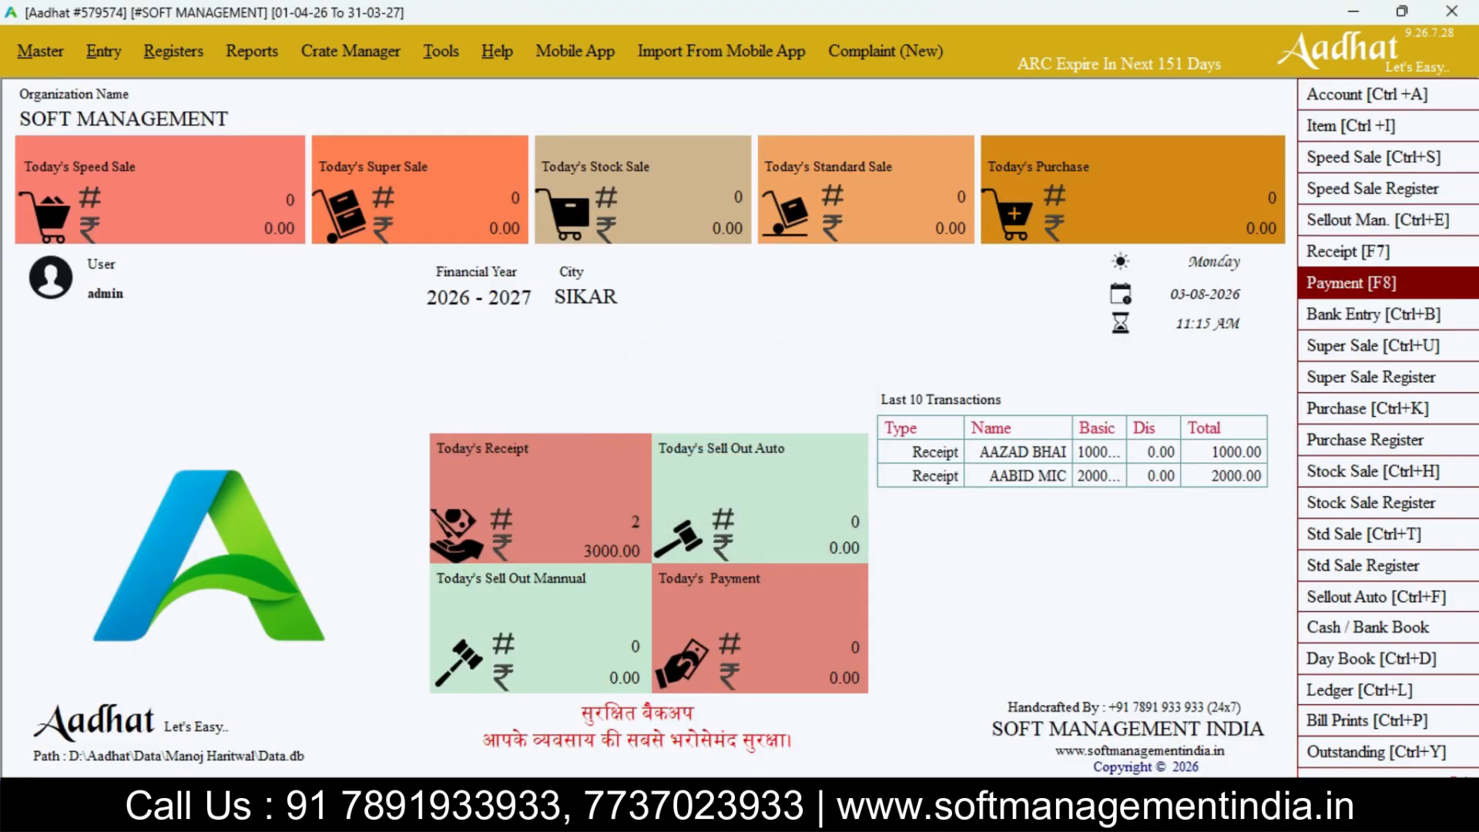
key(F8)
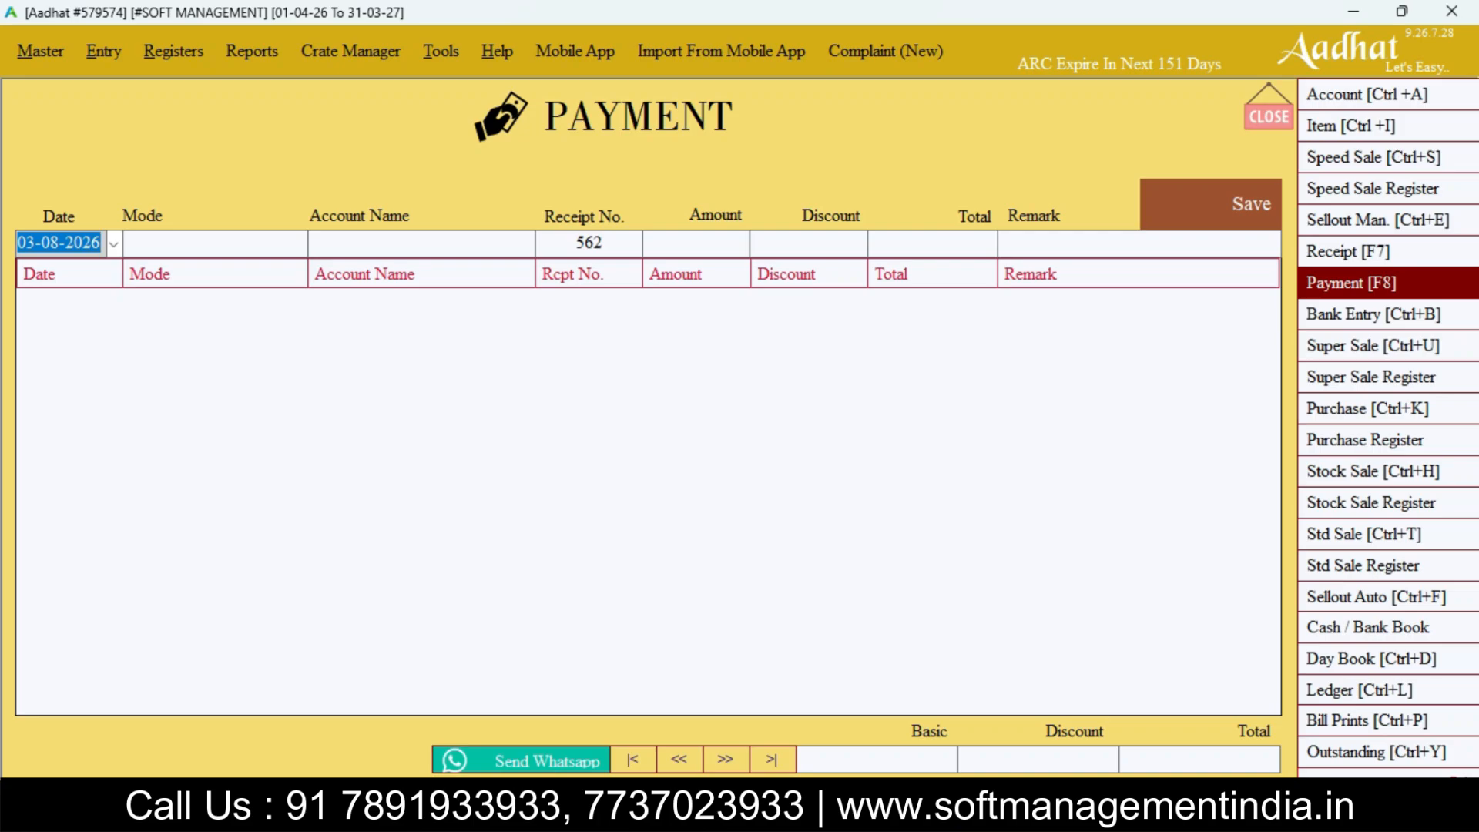
Set the payment mode to Cash and choose the last party initially listed as the account
key(Return)
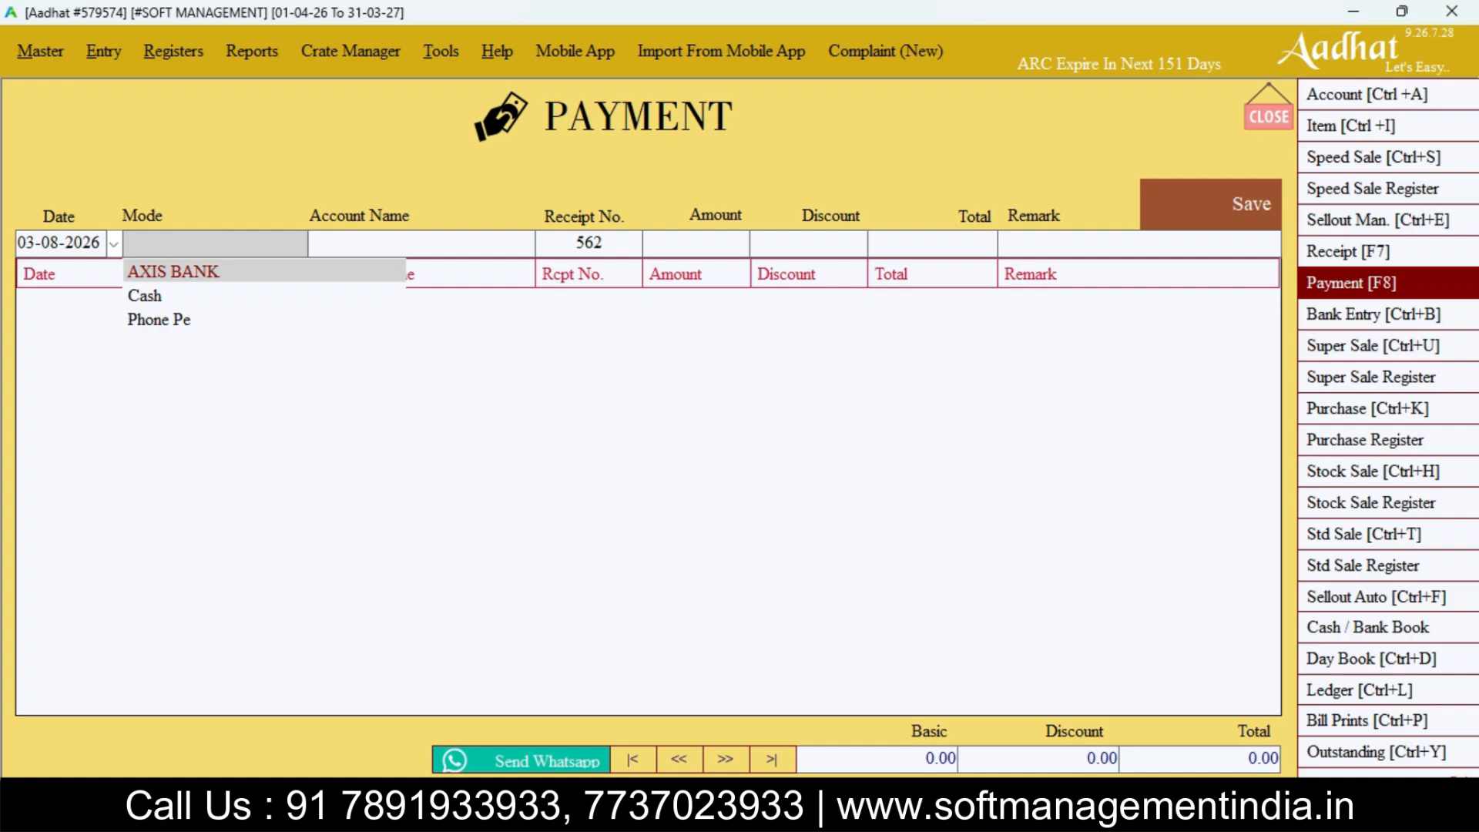
text(cas)
key(Return)
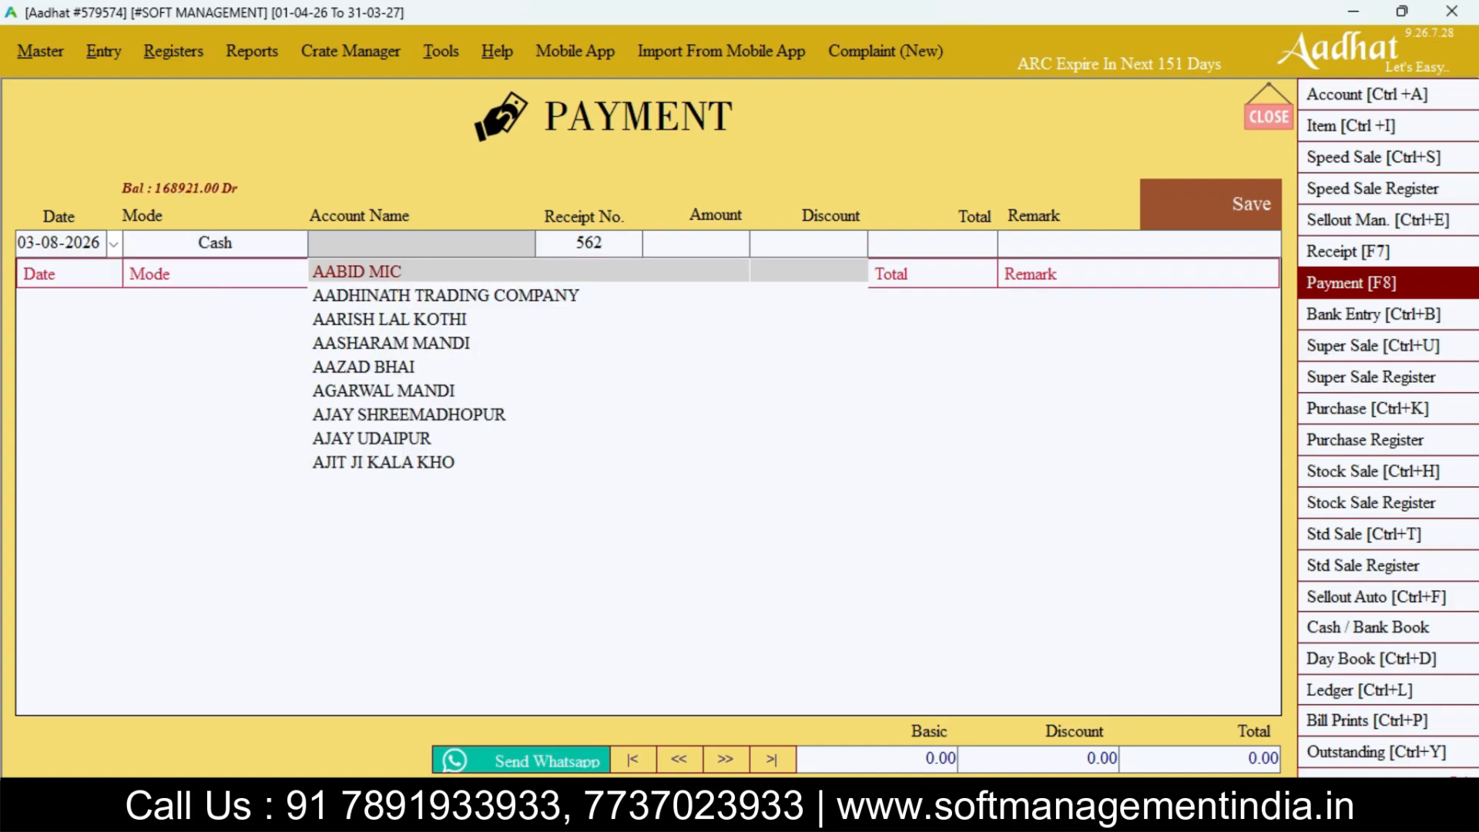
text(ajit)
key(Return)
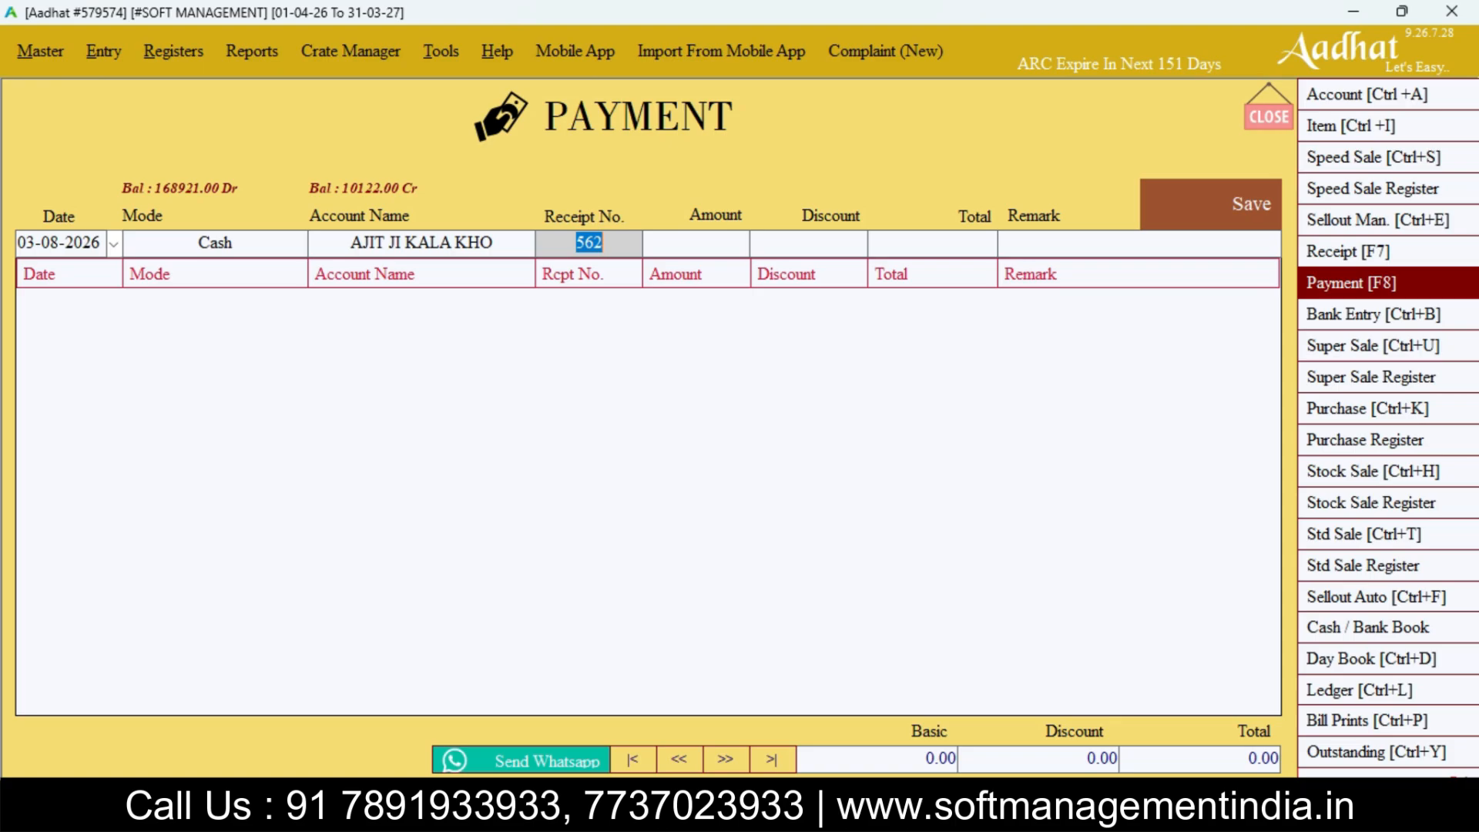
Enter payment amount 5000 with remark "paid" and save the payment
key(Return)
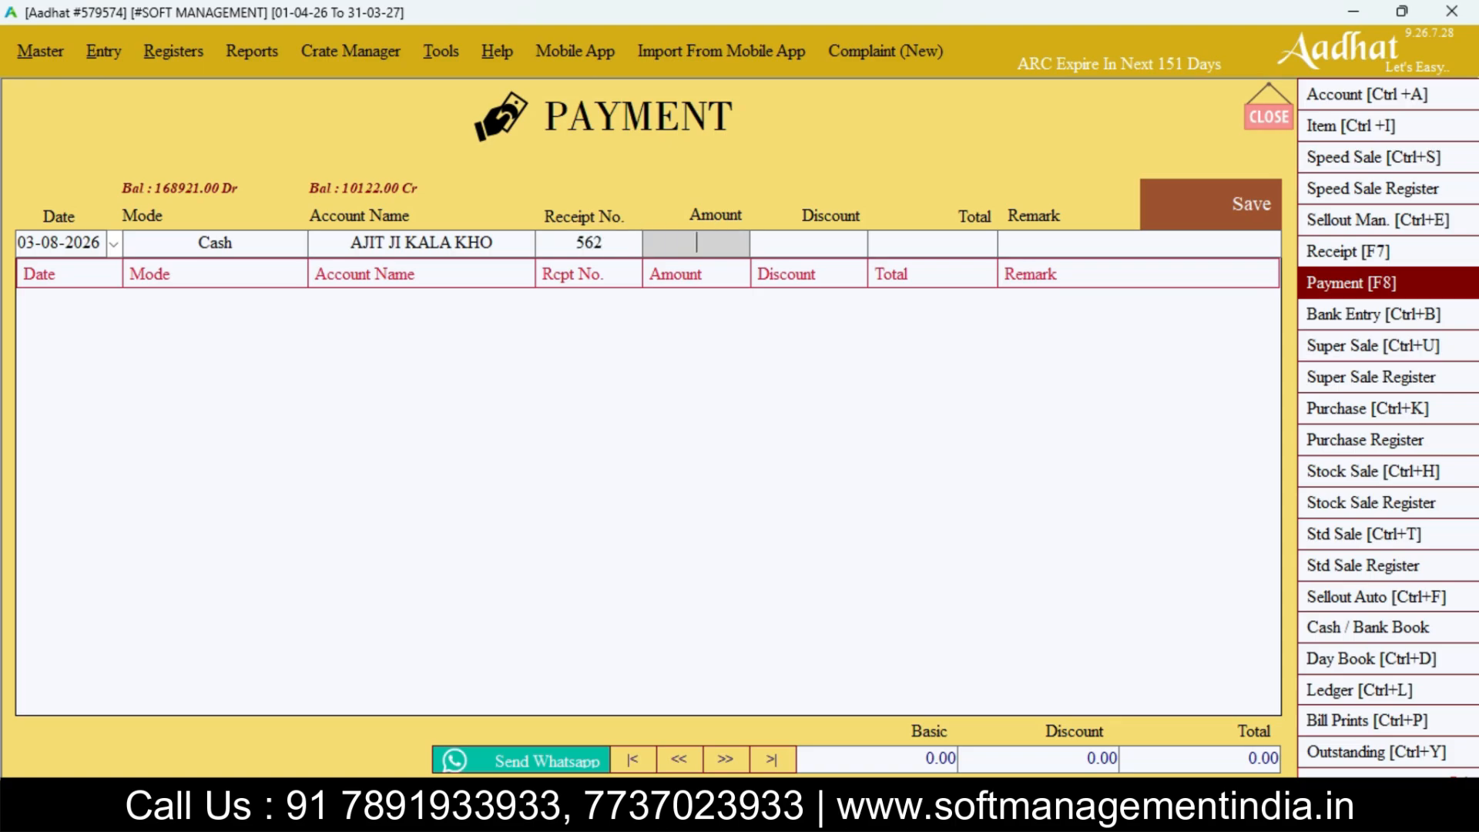
text(5000)
key(Return)
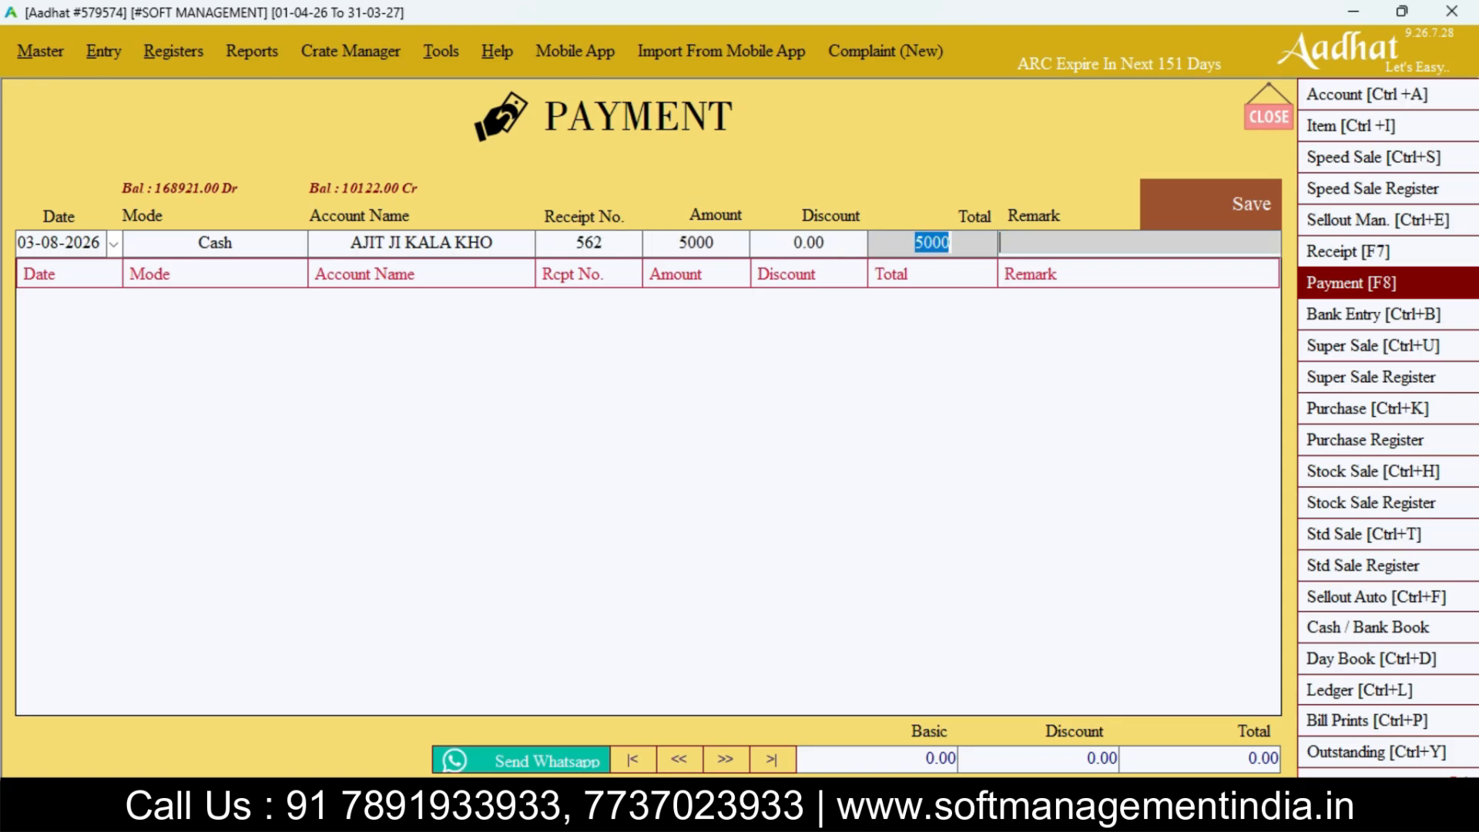
key(Return)
text(paid)
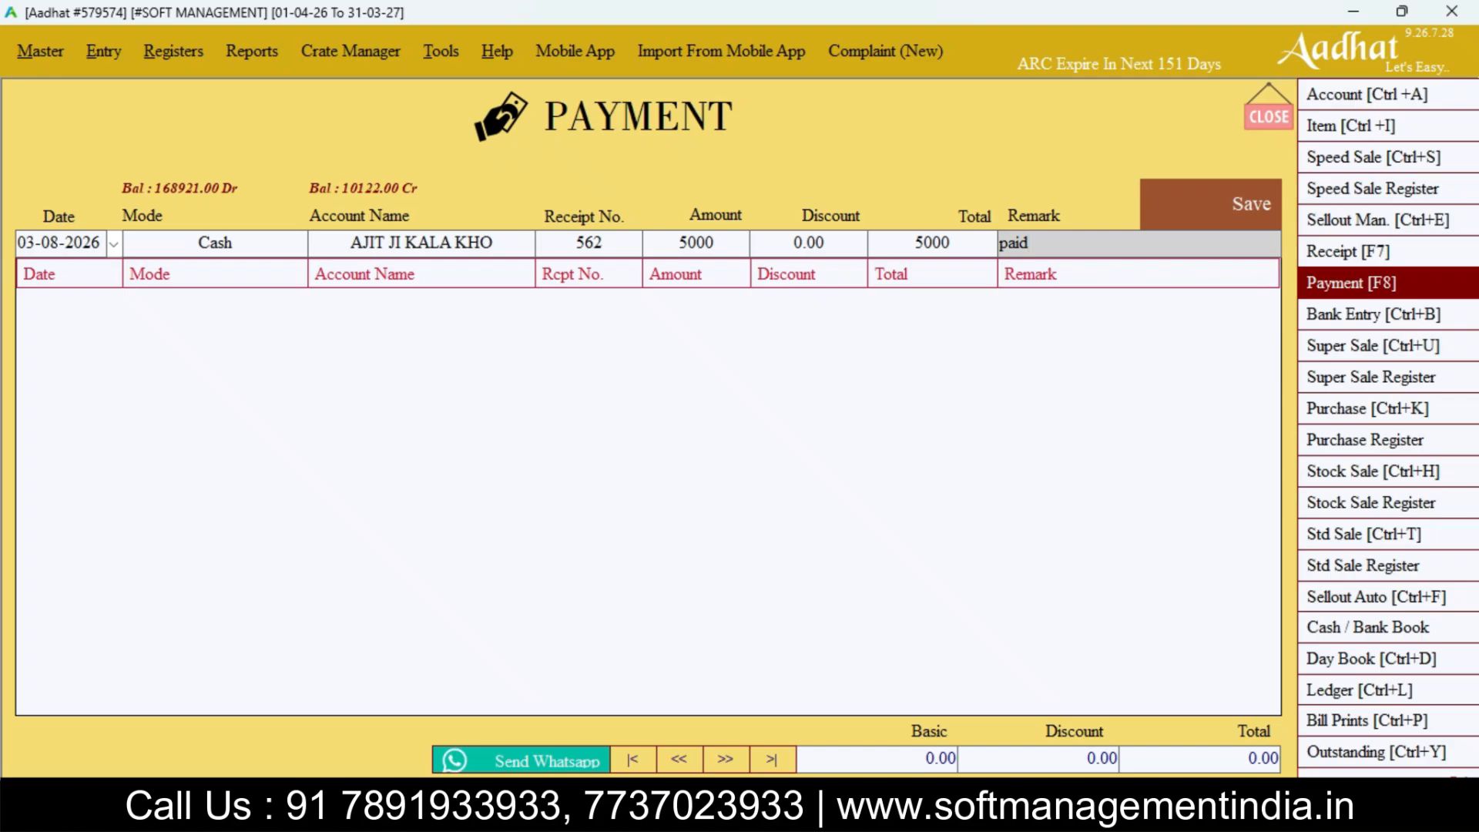
key(Return)
key(Return)
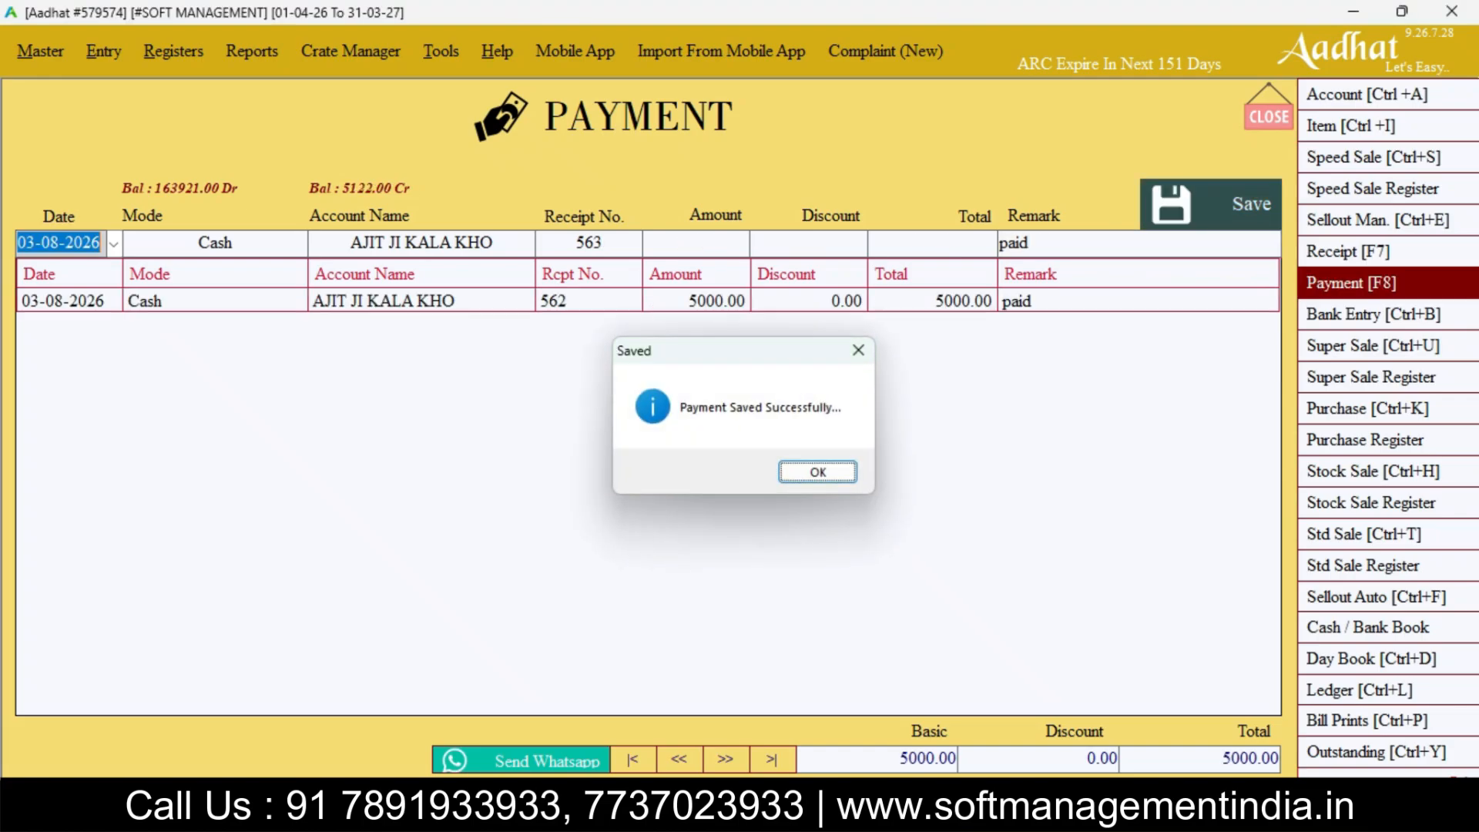
key(Return)
Set the payment mode to Phone Pe and choose the first account matching "bad", keeping the proposed receipt number
key(Return)
key(BackSpace)
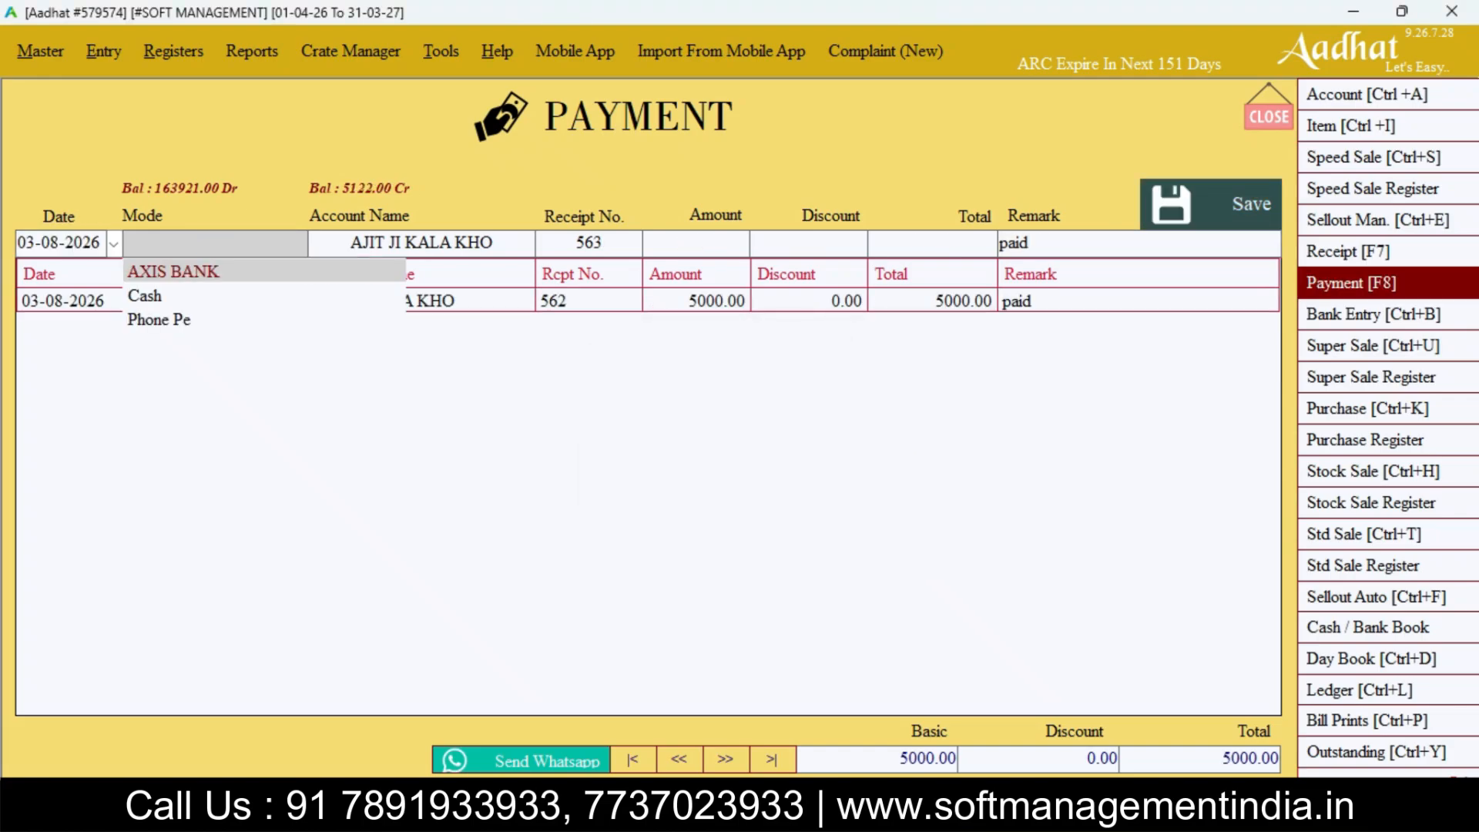
key(Down)
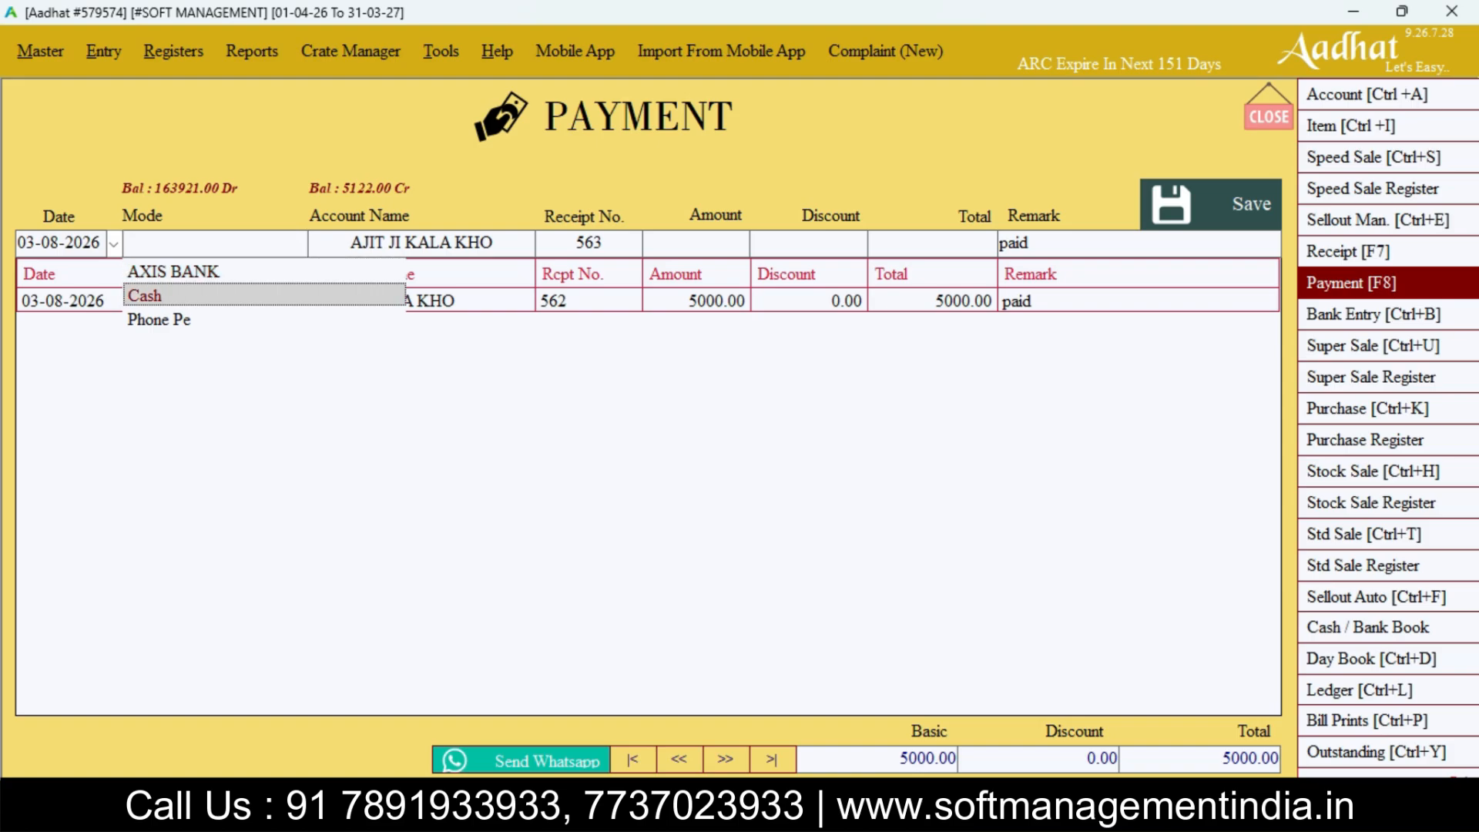
key(Down)
key(Return)
key(BackSpace)
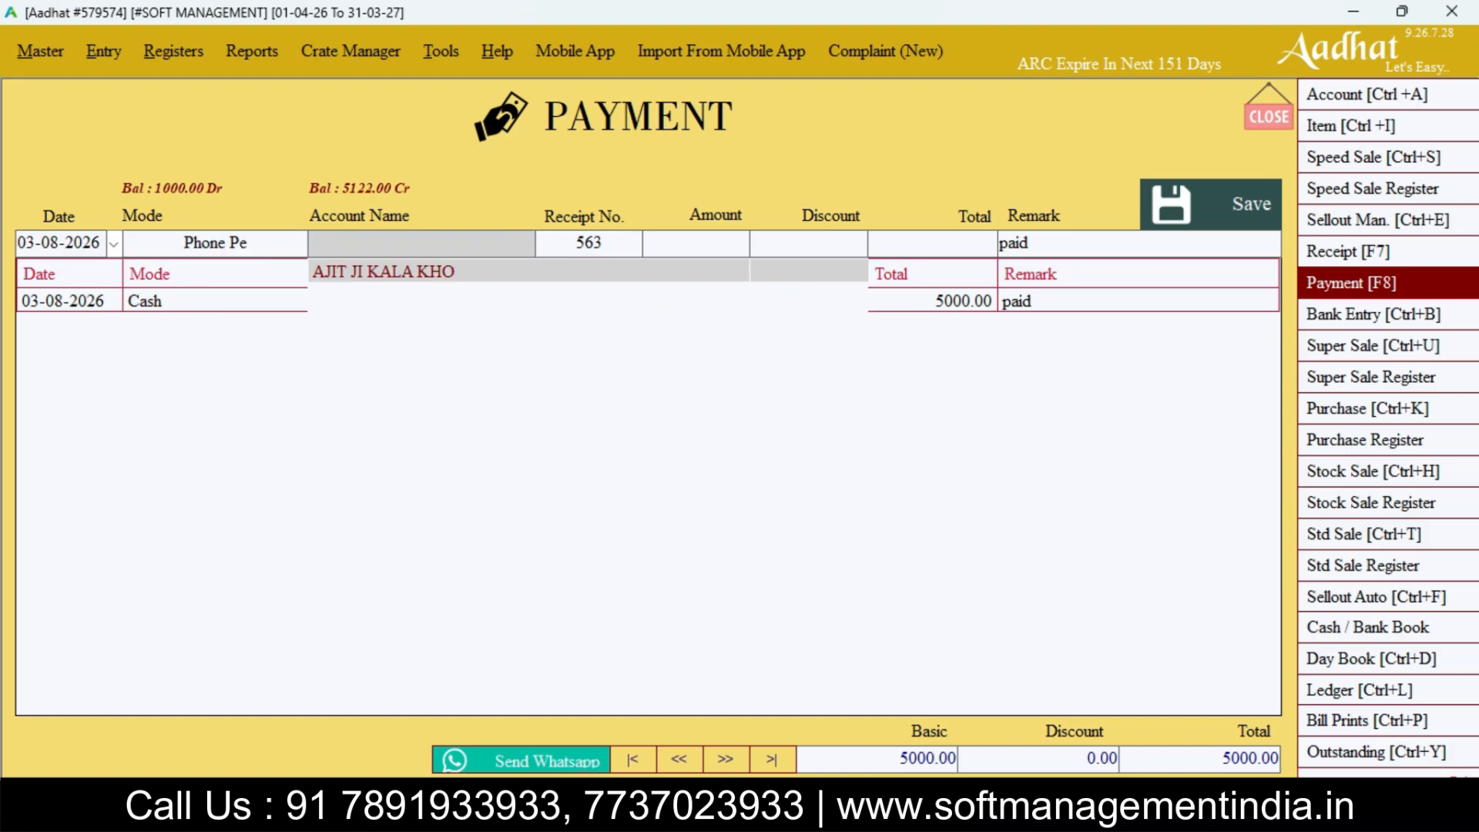
text(c)
key(BackSpace)
text(bad)
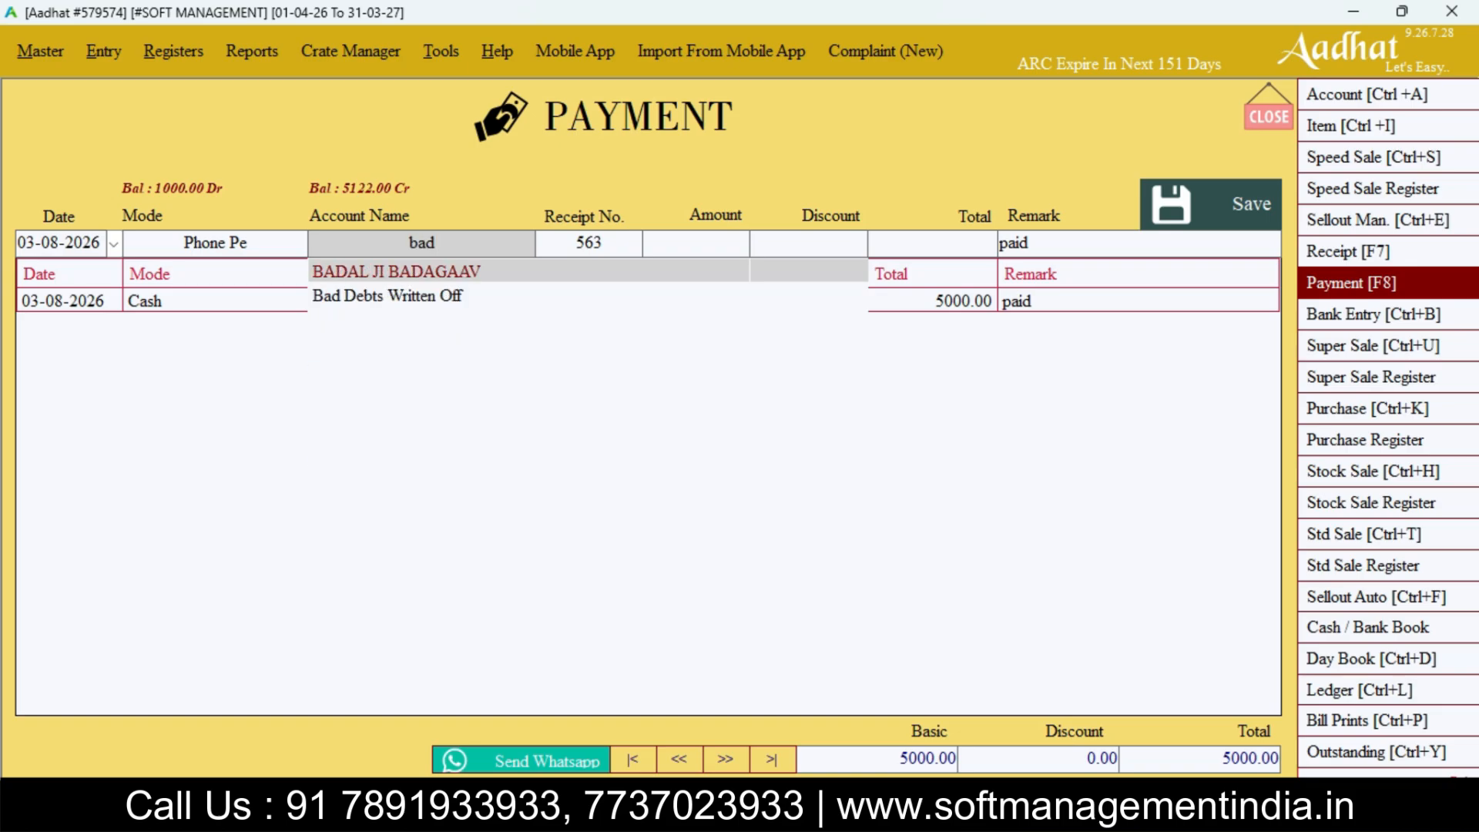
key(Return)
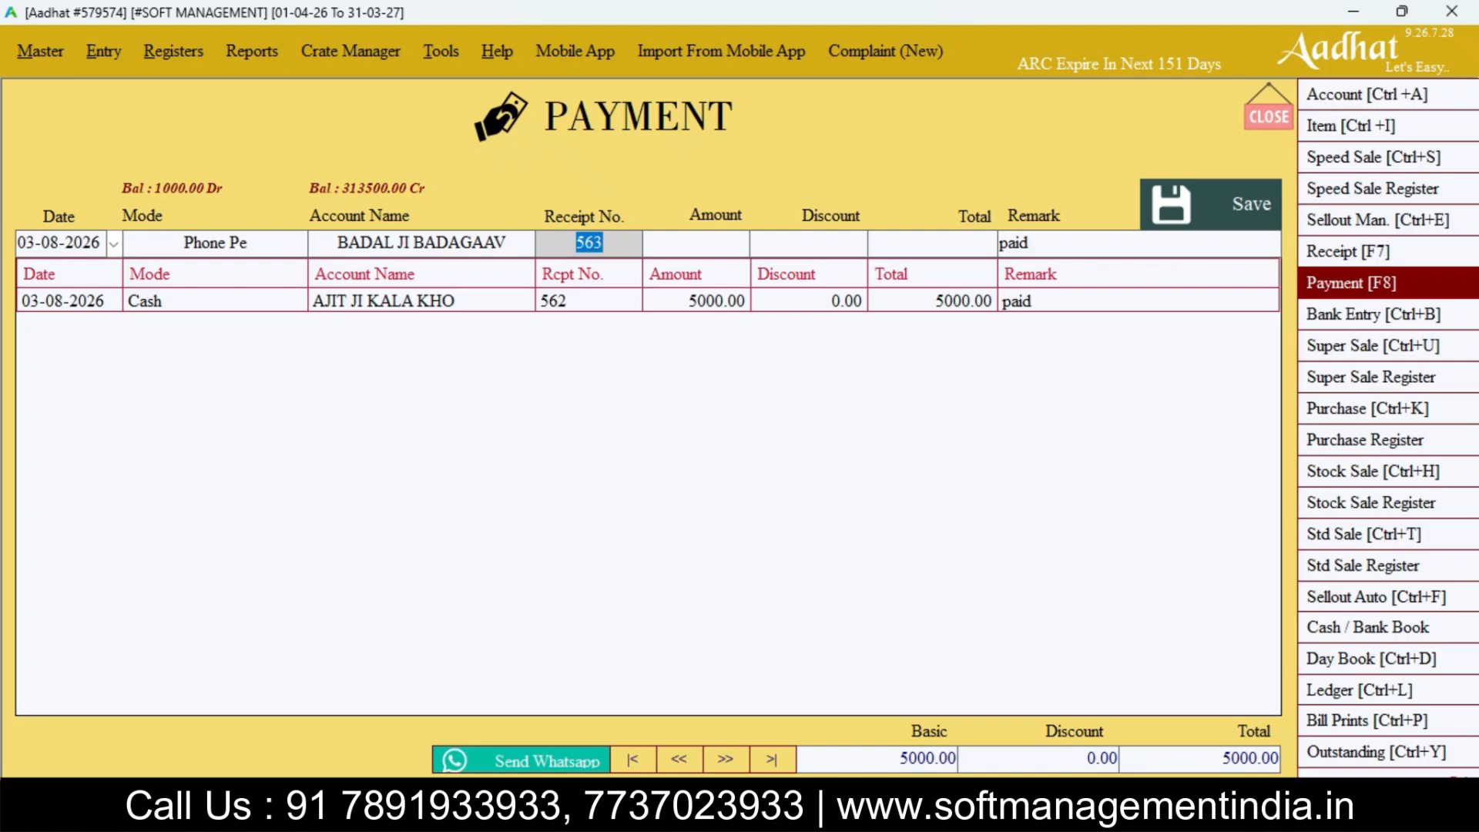
key(Return)
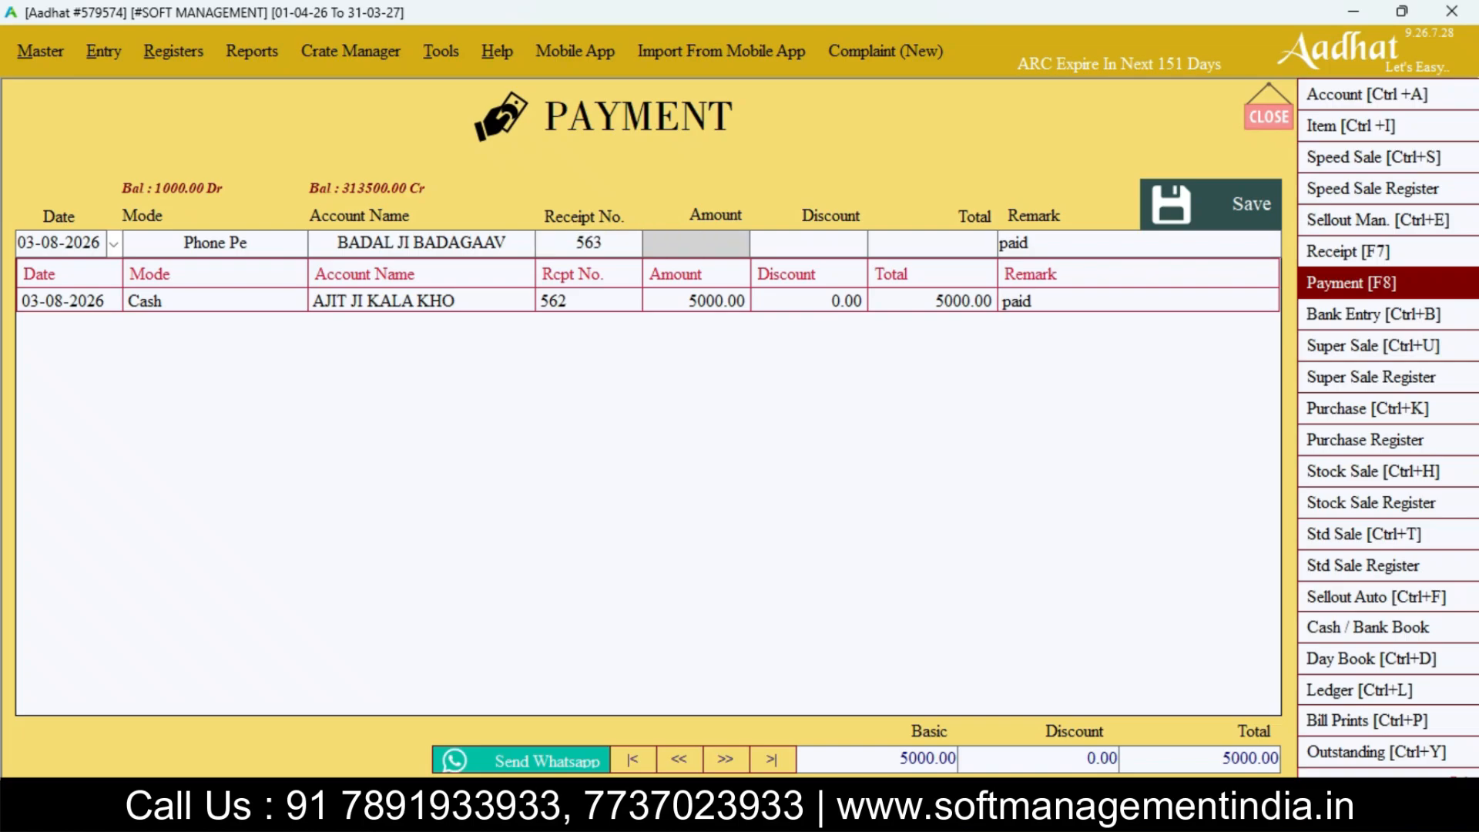
Enter payment amount 100000 with remark "utr xyadd" and save the payment
text(100000)
key(Return)
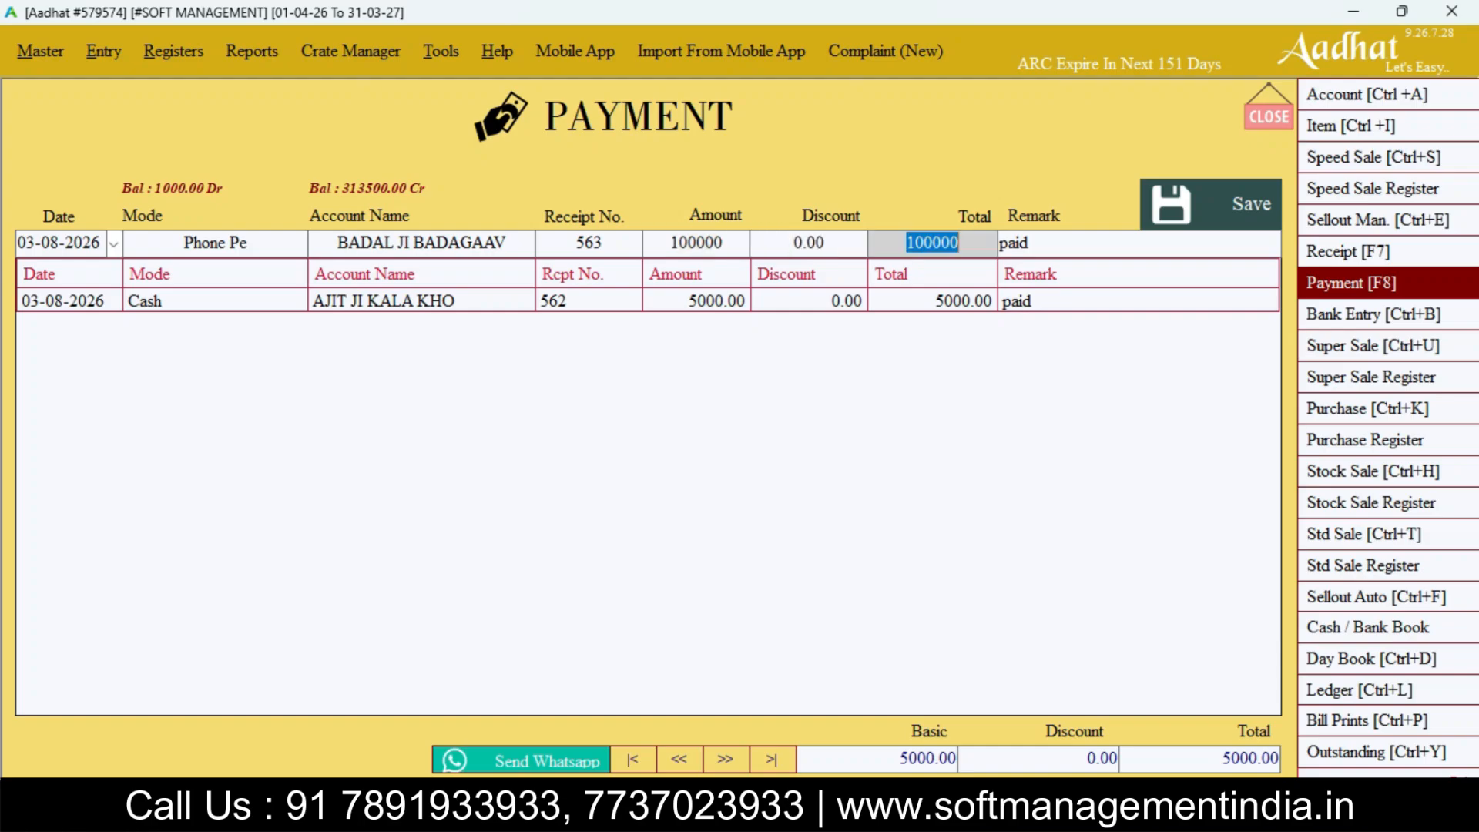
key(Return)
key(BackSpace)
text(utr)
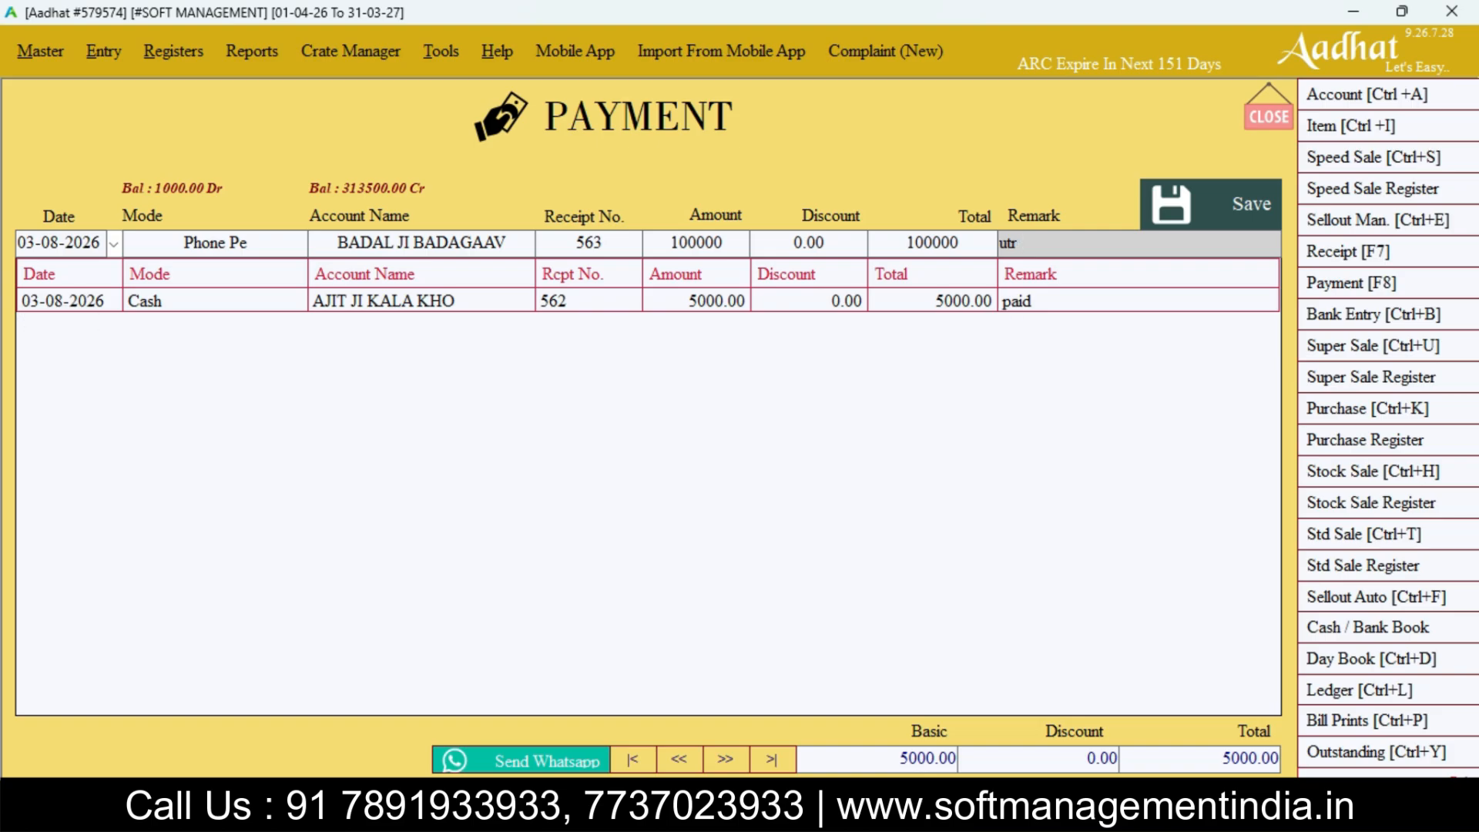
text(xyadd)
key(Return)
key(Return)
key(Return)
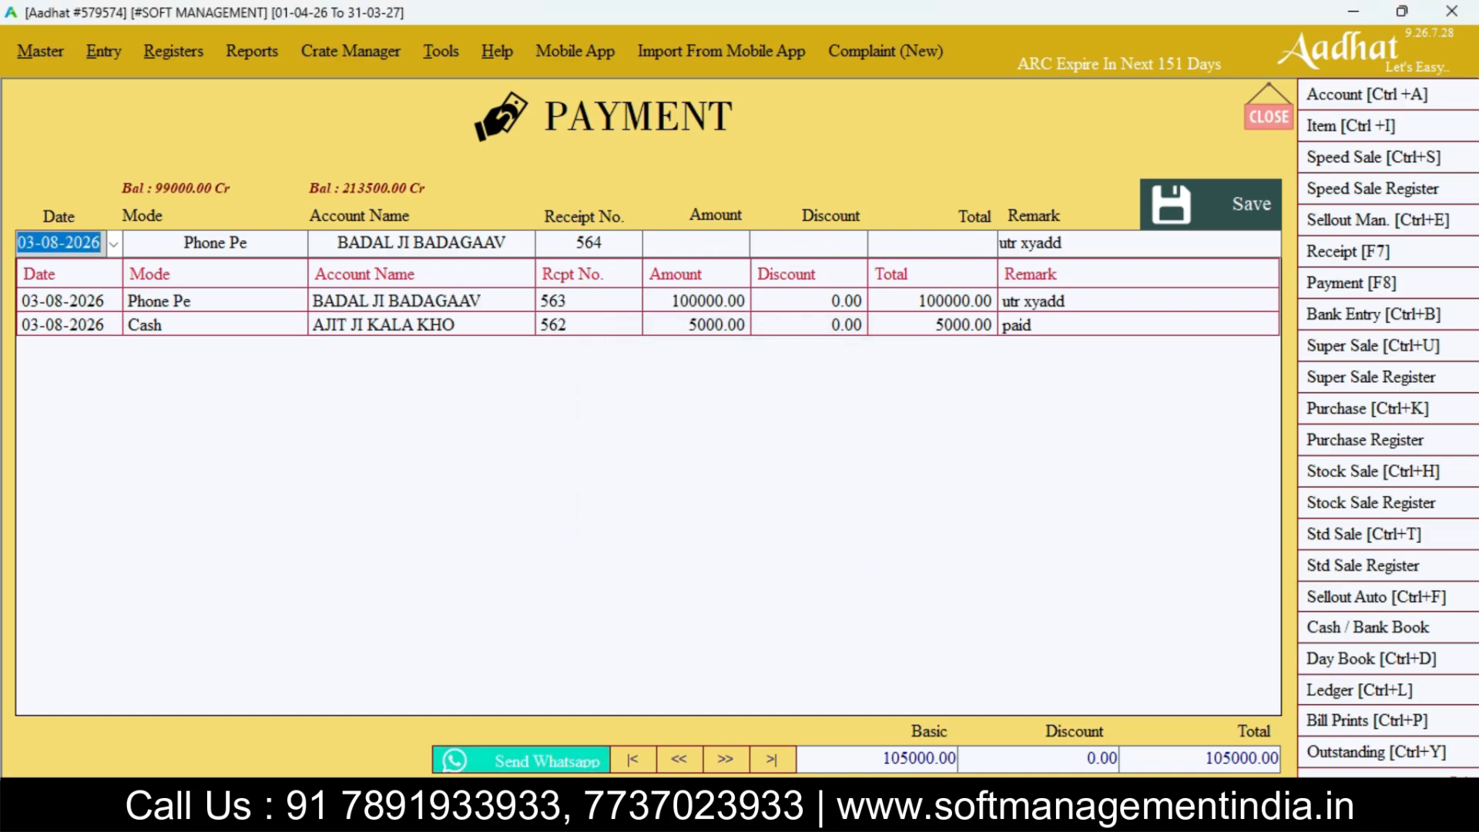
Review the WhatsApp sending options for the saved payments and leave without sending
click(522, 759)
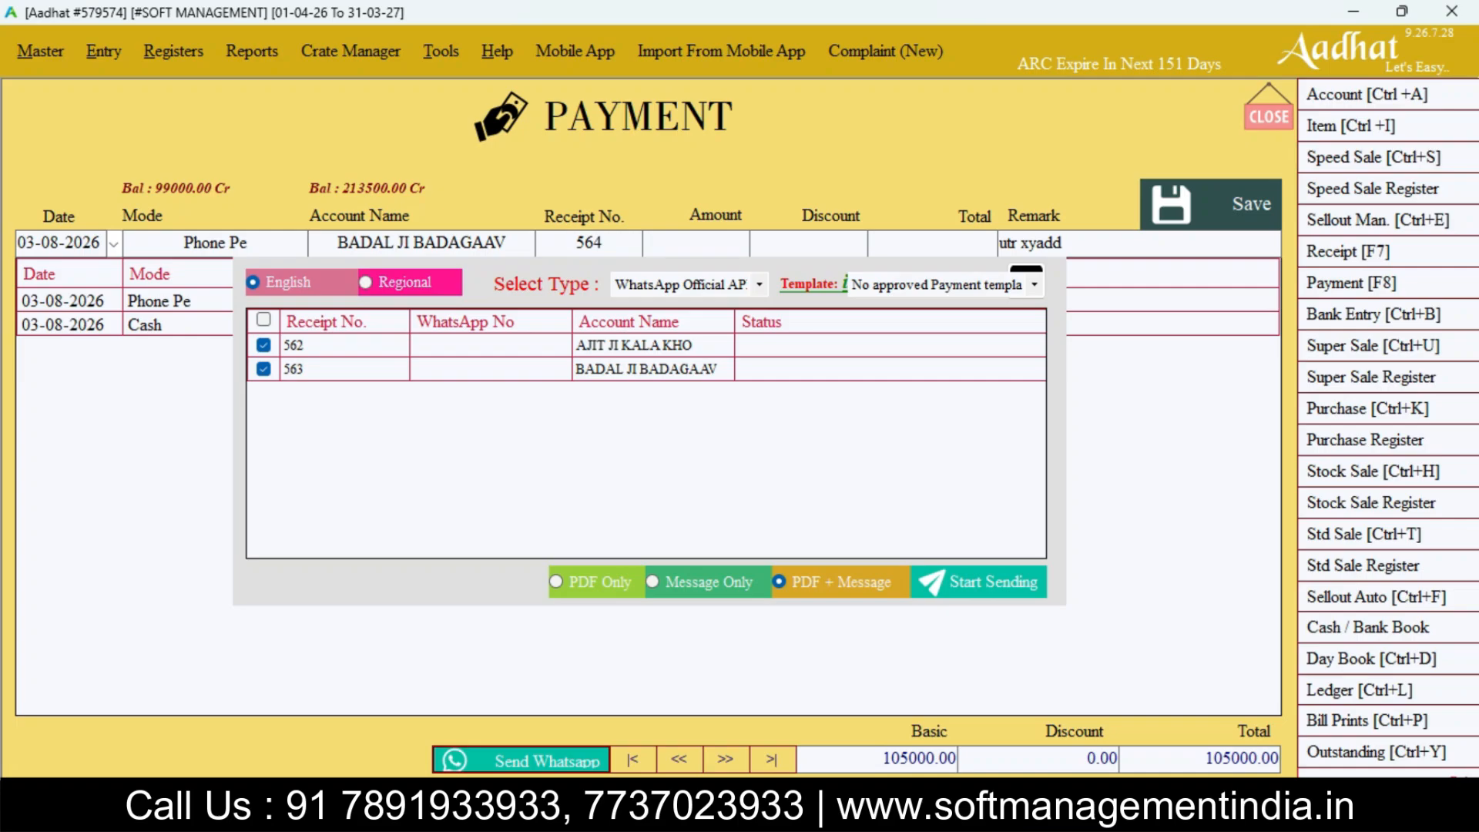
key(Escape)
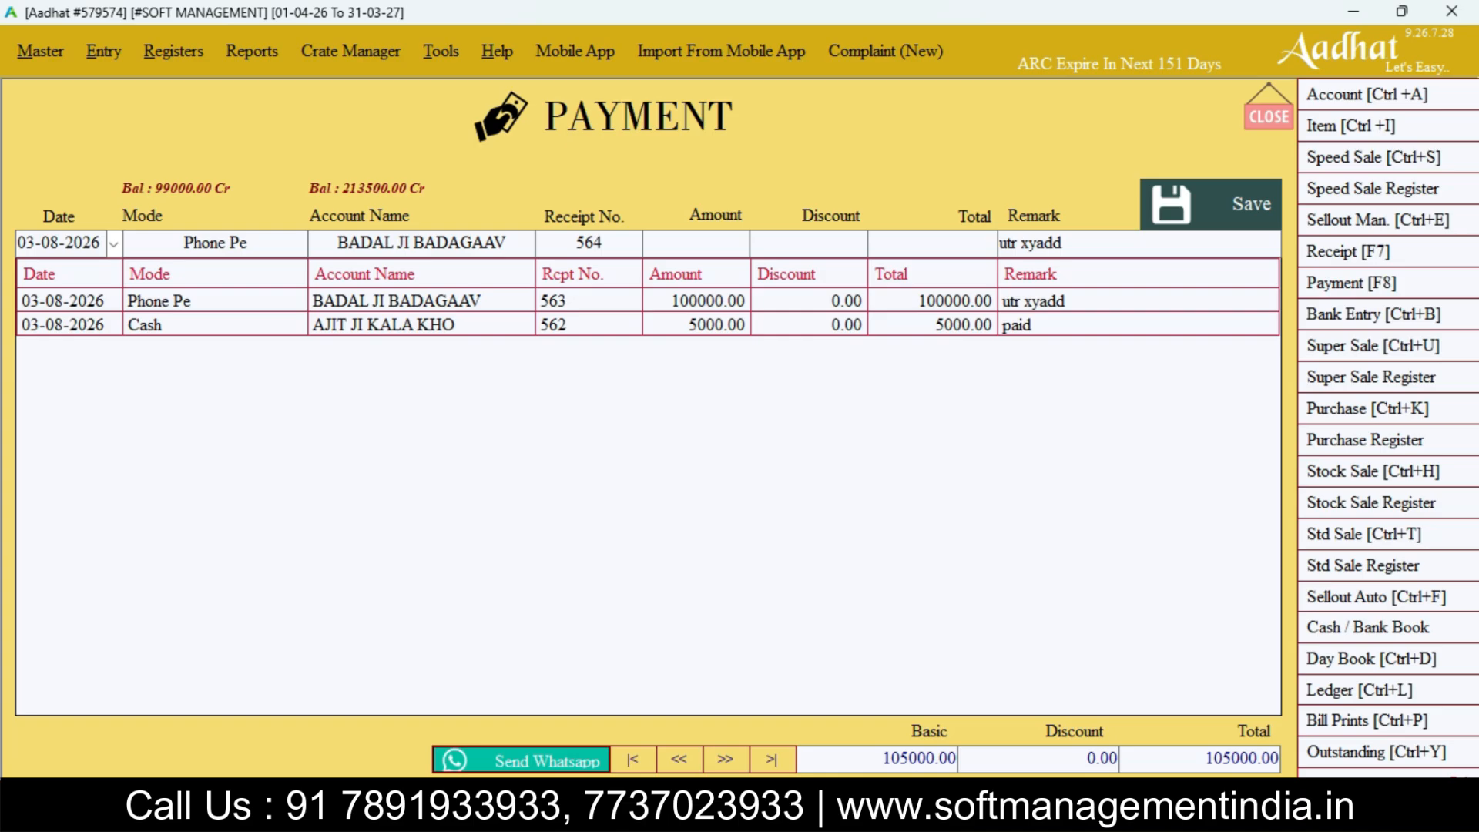
Browse the saved payments date by date from the first entry date, check the day's basic total, and return to the last date
click(632, 760)
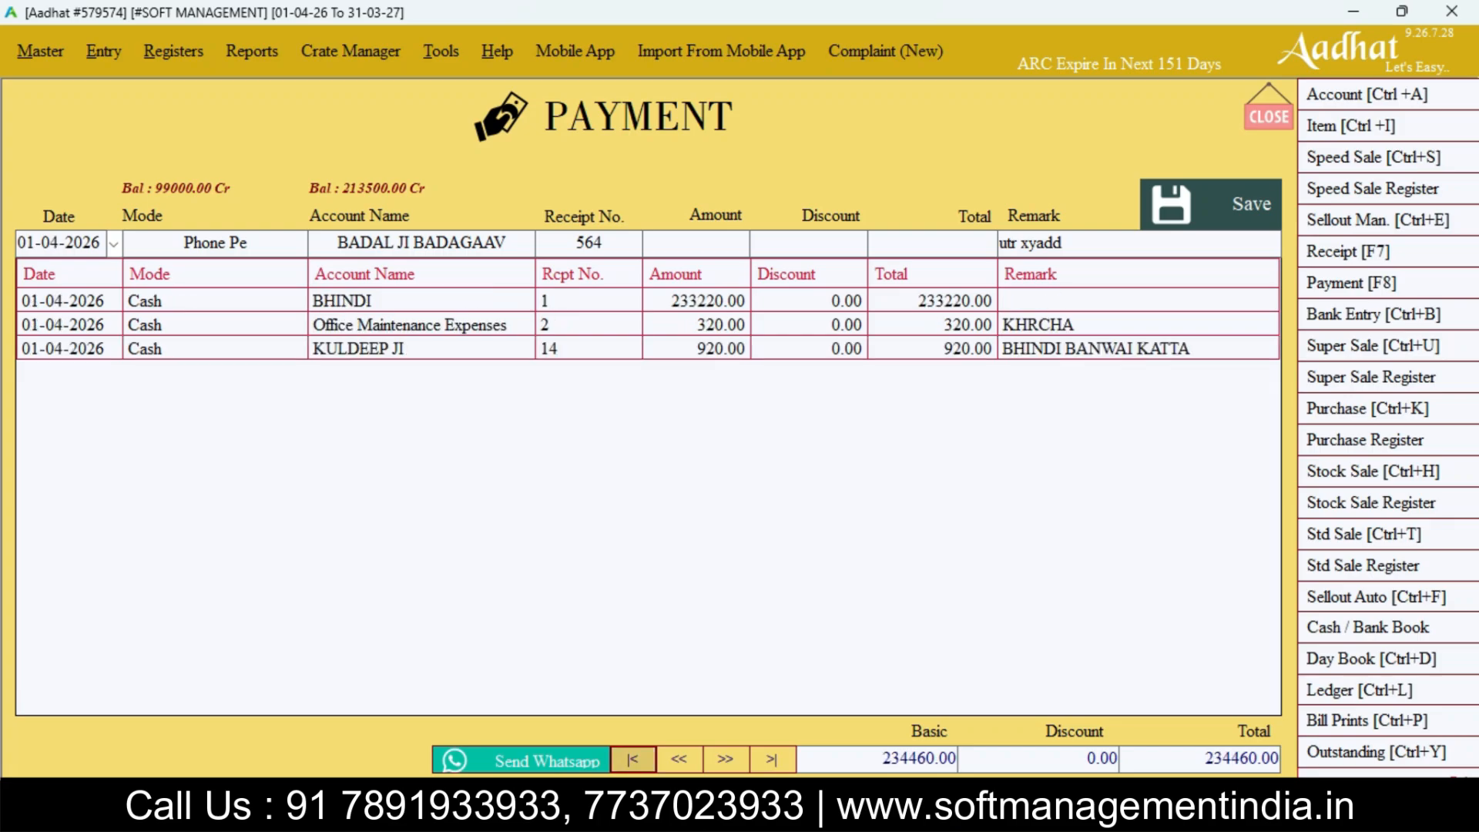
click(726, 759)
click(726, 760)
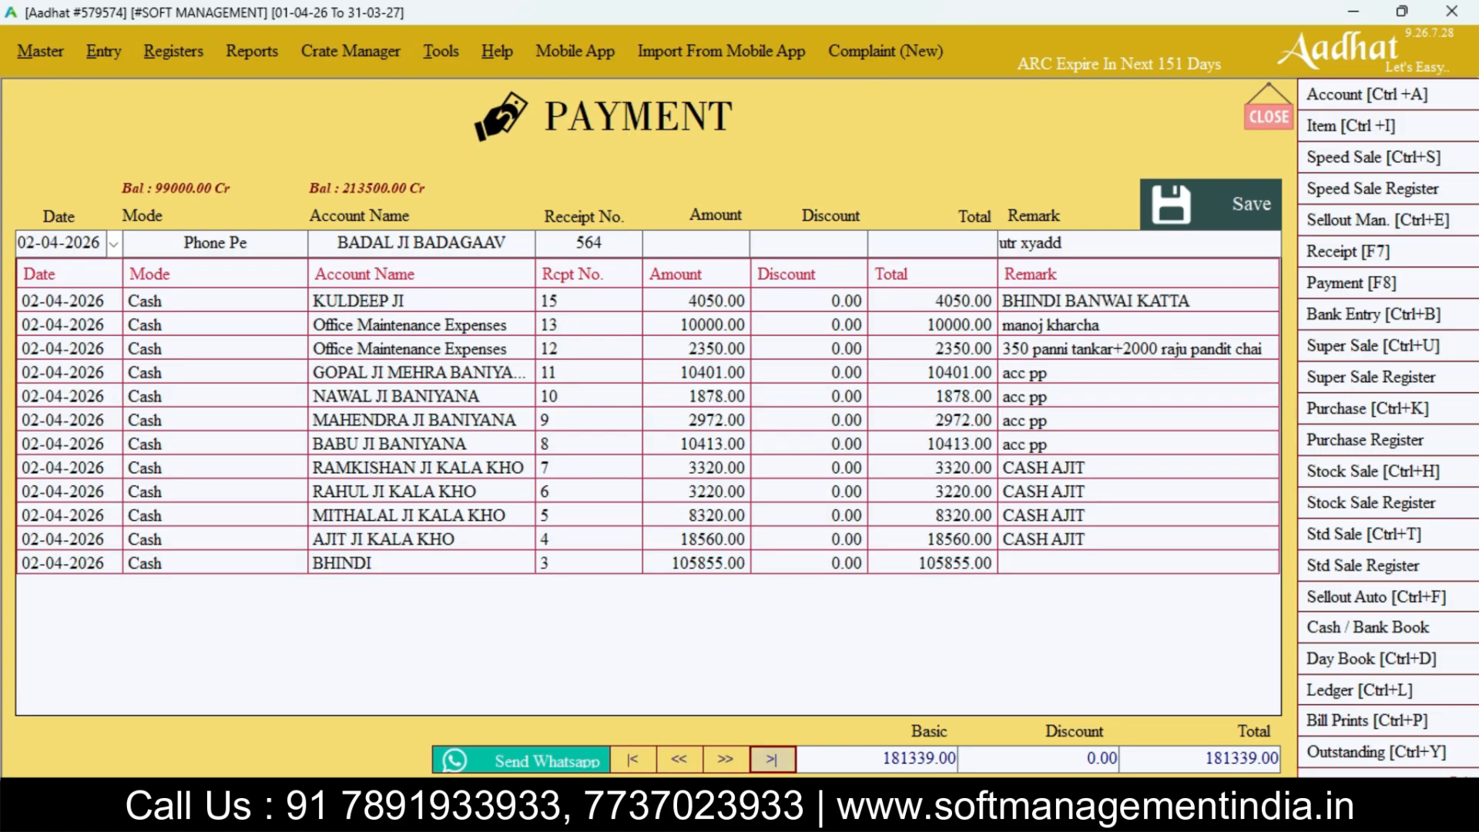
click(772, 759)
click(678, 759)
click(632, 759)
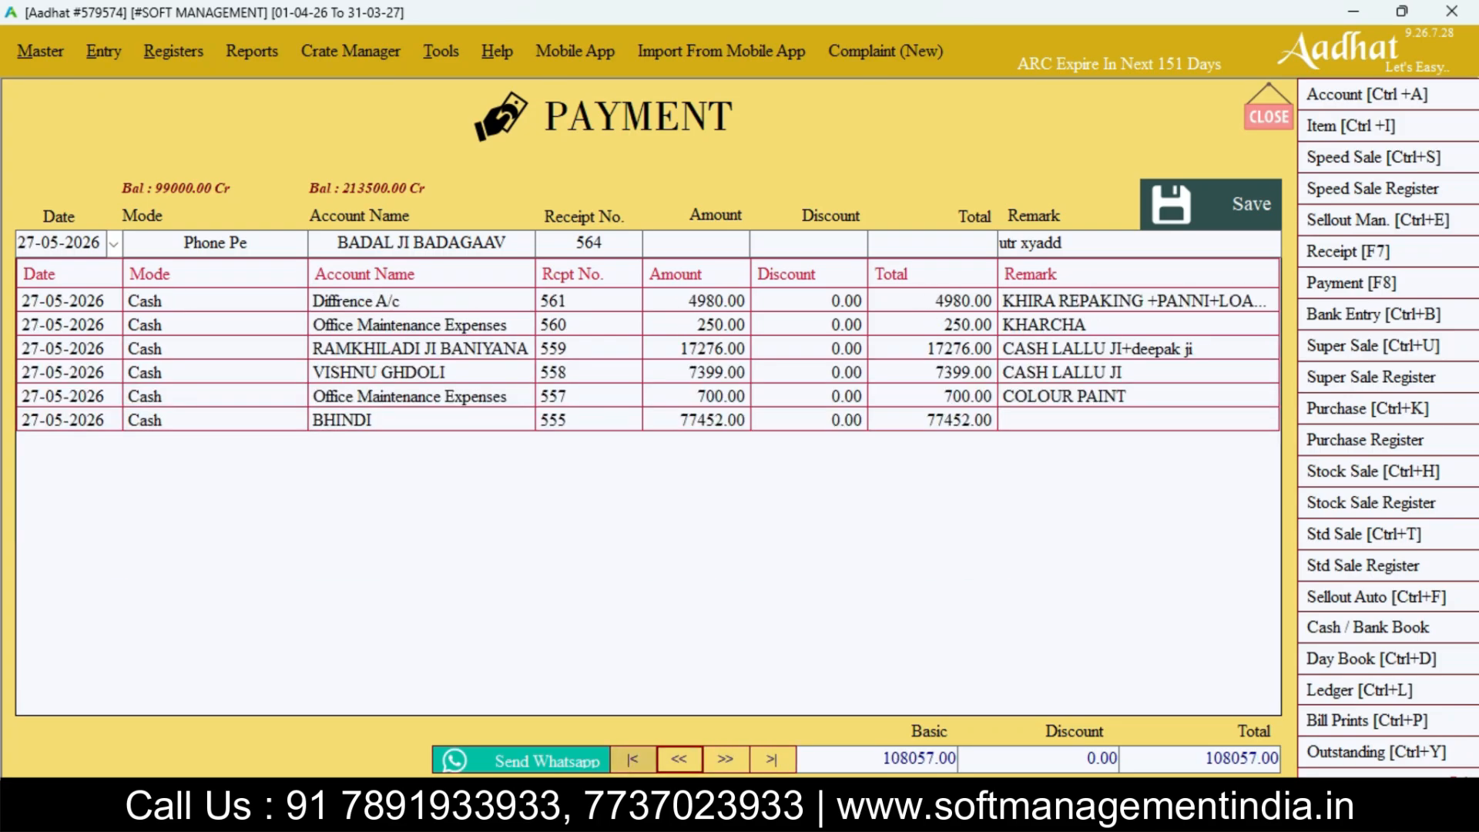
click(726, 759)
click(726, 760)
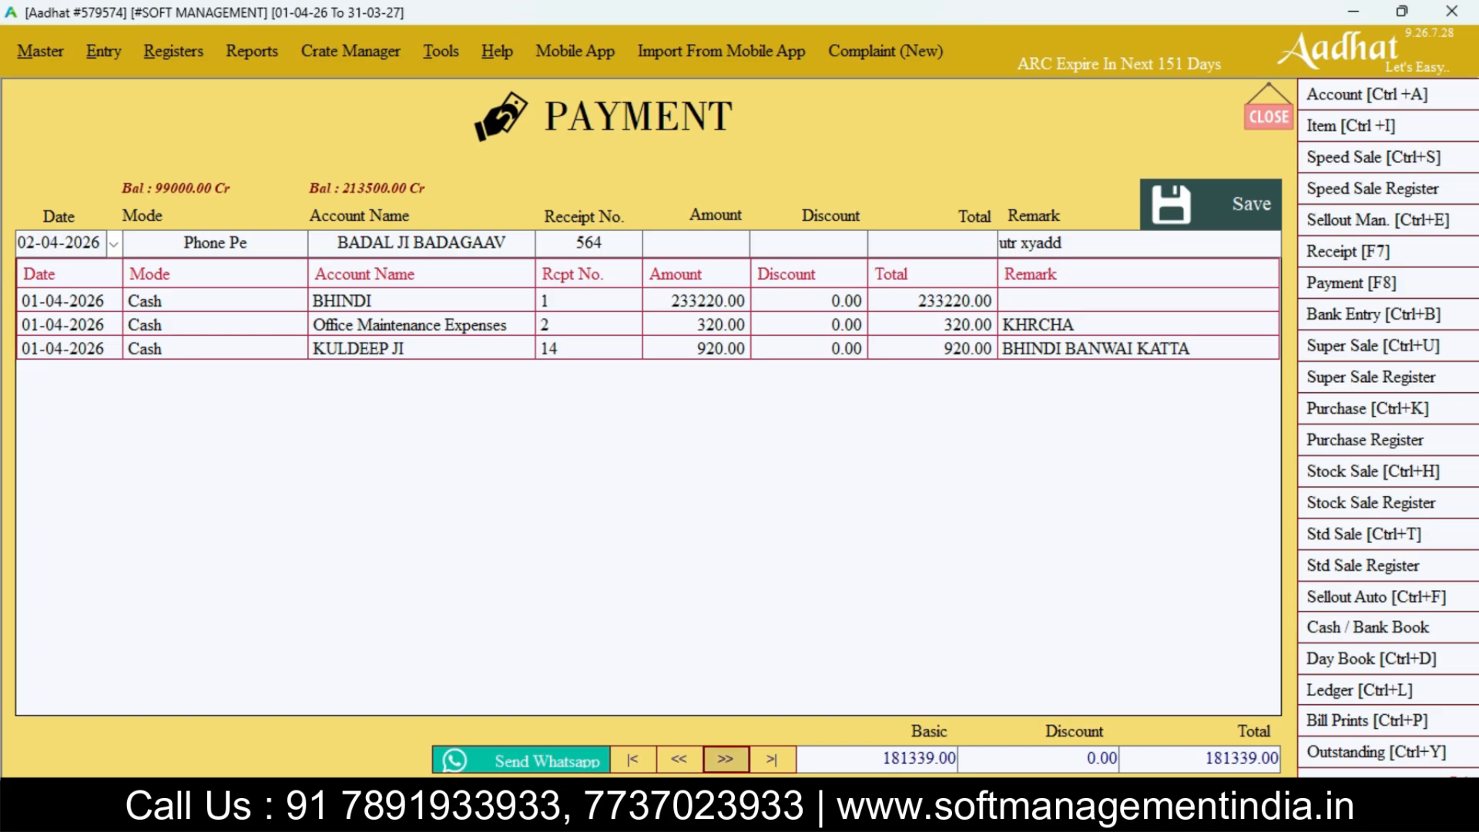
click(726, 760)
click(726, 760)
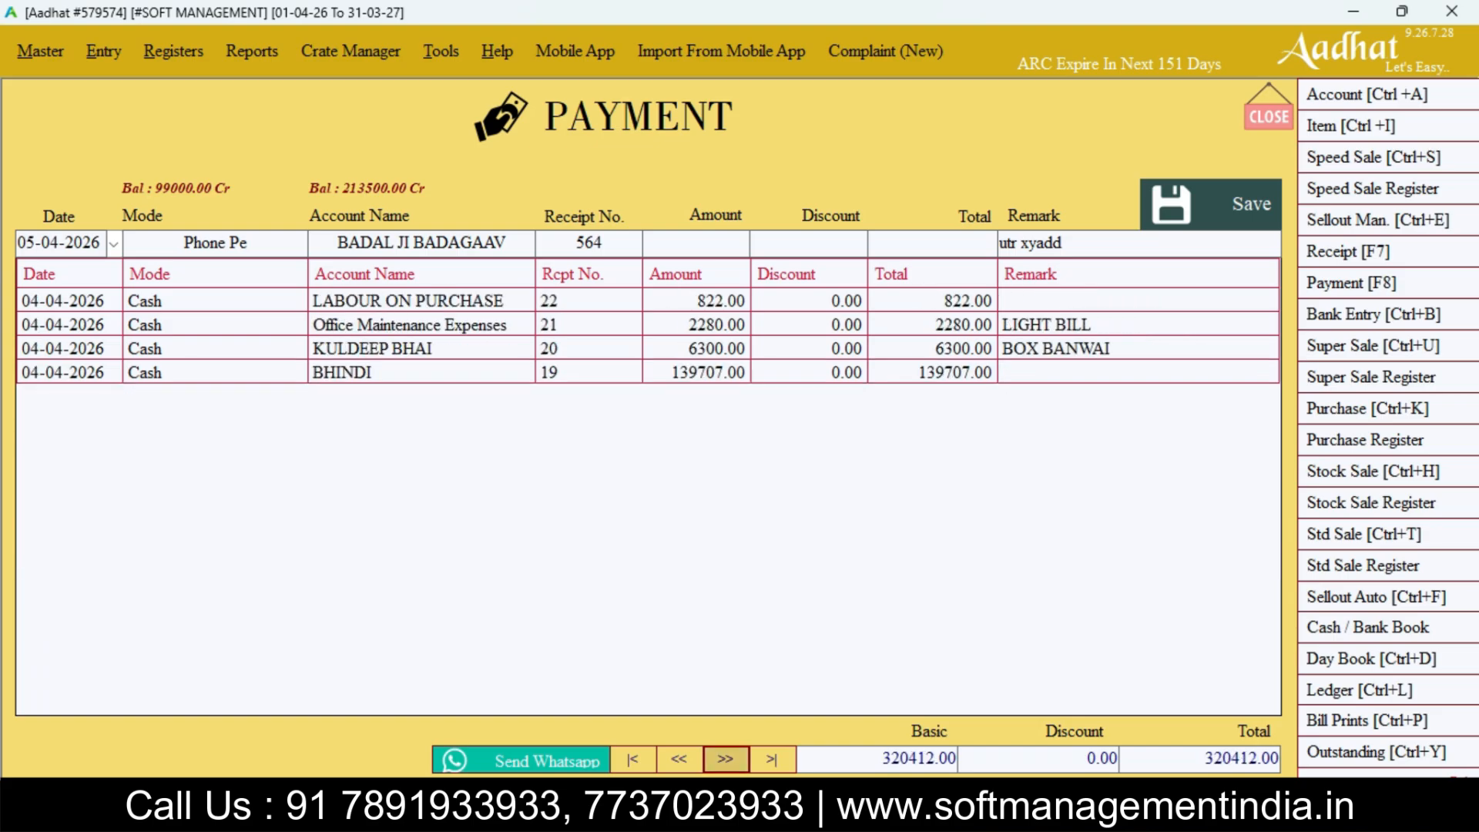
click(863, 759)
drag(883, 758, 956, 758)
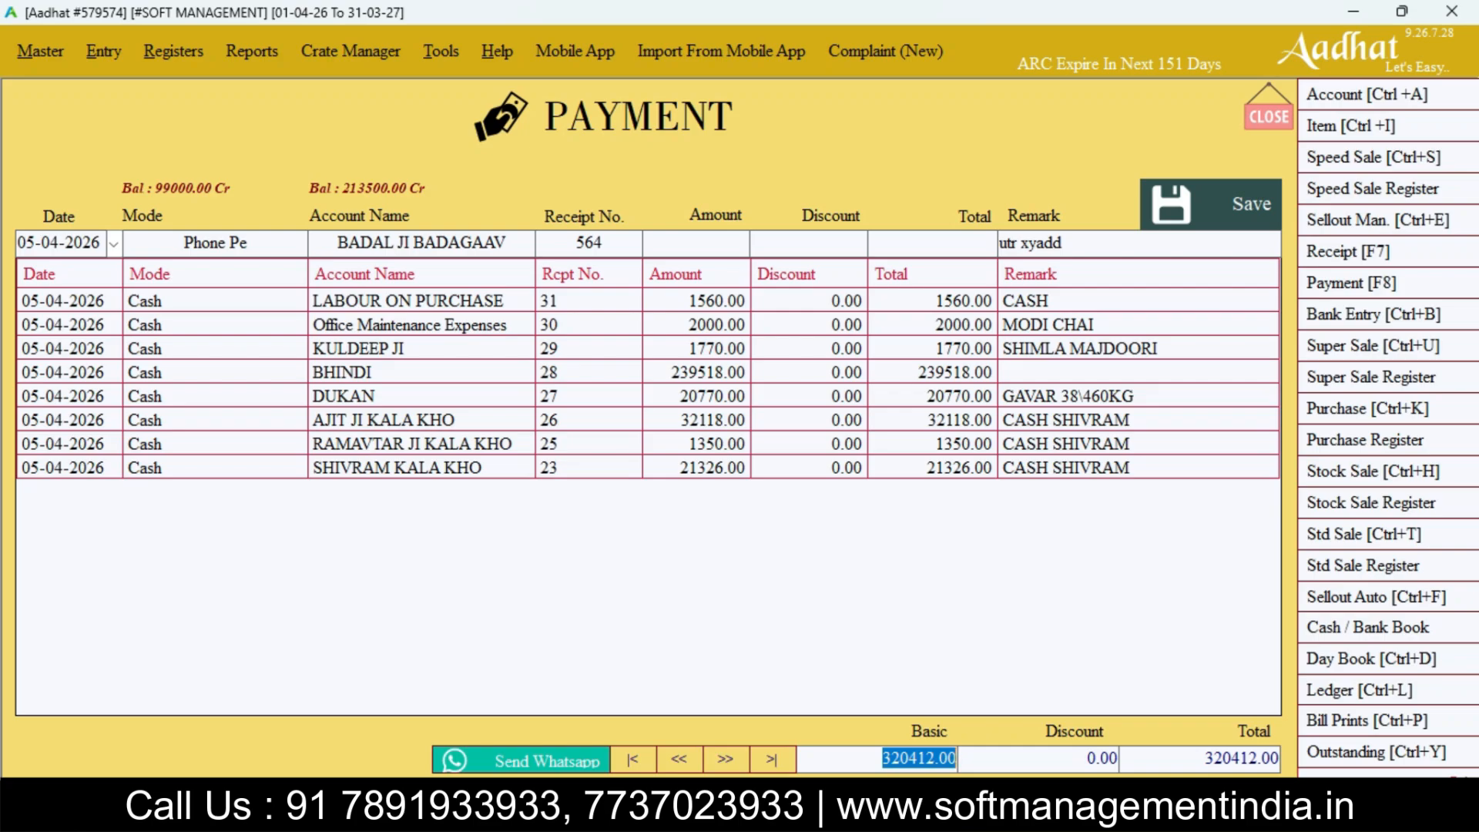
click(772, 760)
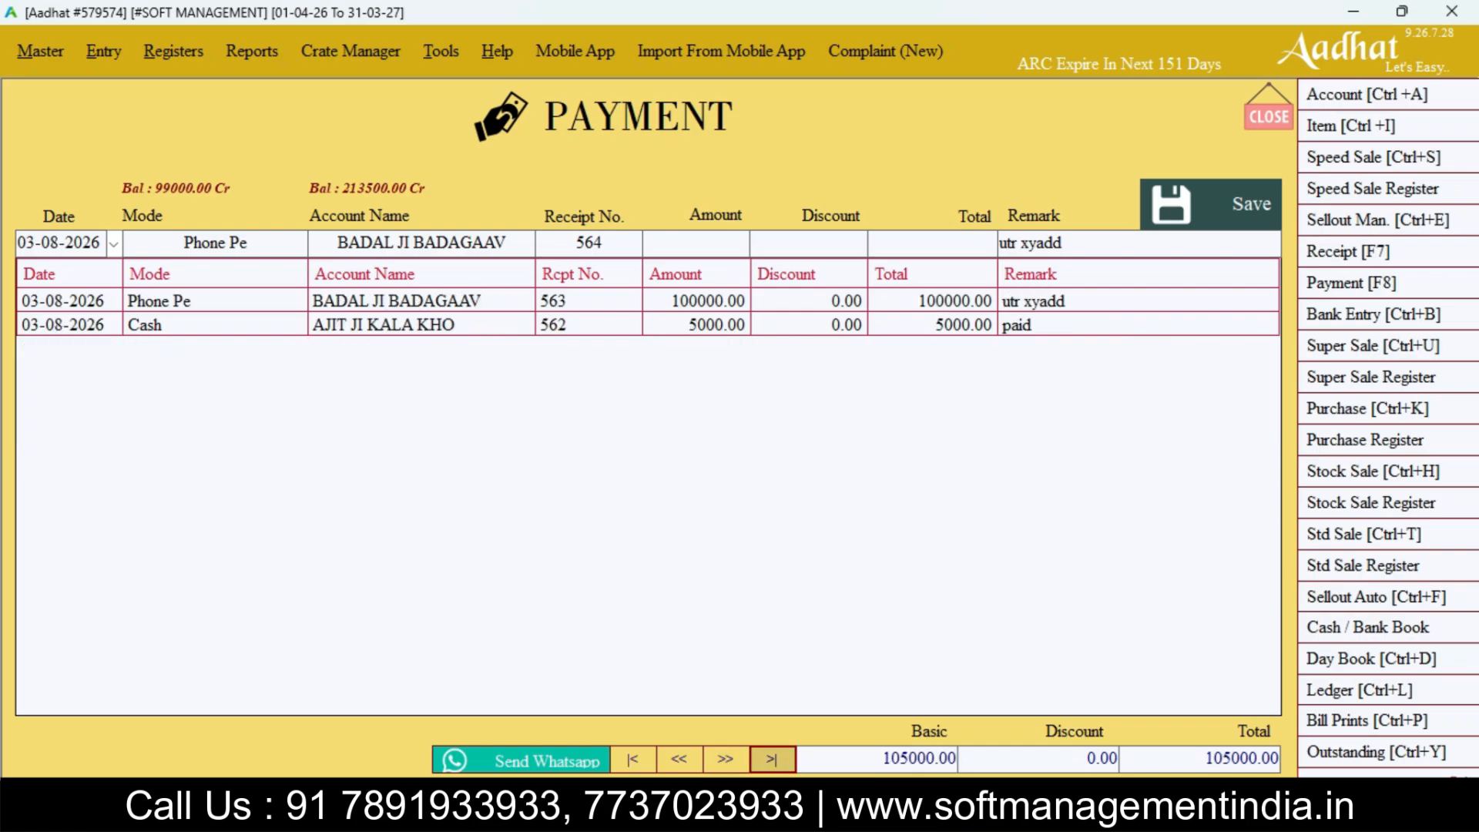
Open the saved 100000 Phone Pe payment, change its mode to Cash, and update the entry
double_click(223, 301)
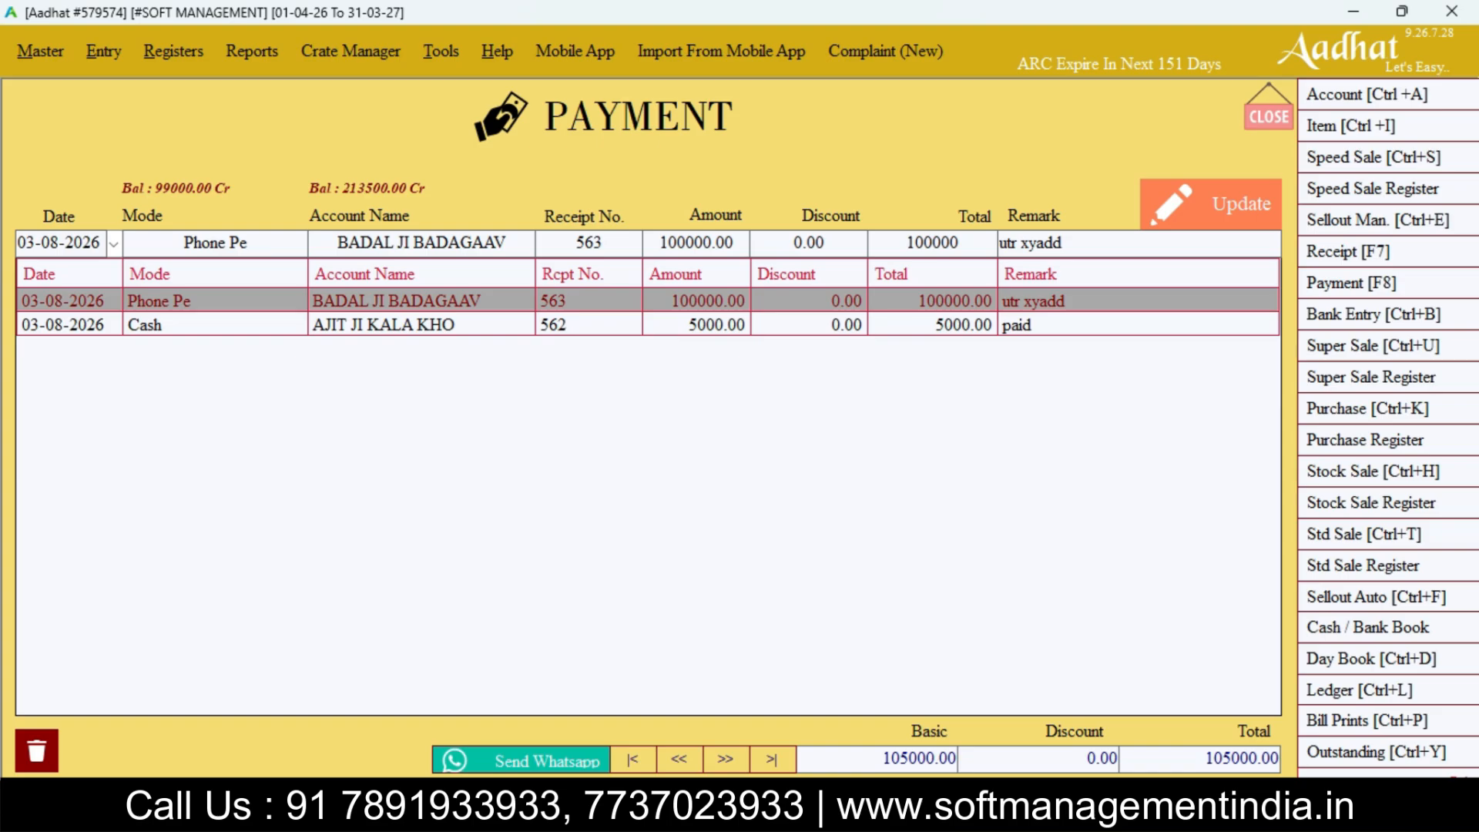
key(Return)
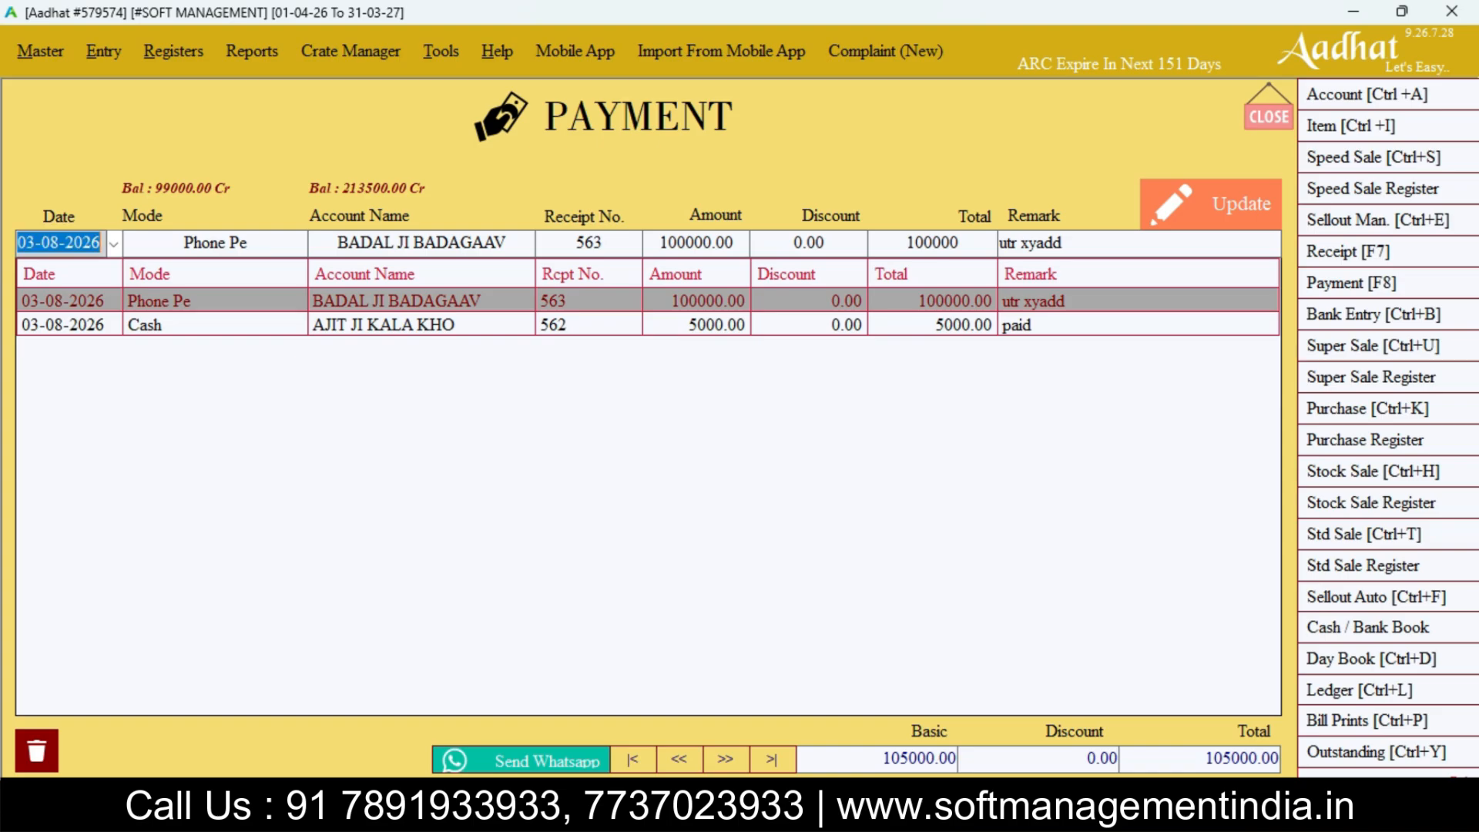
key(Return)
text(cas)
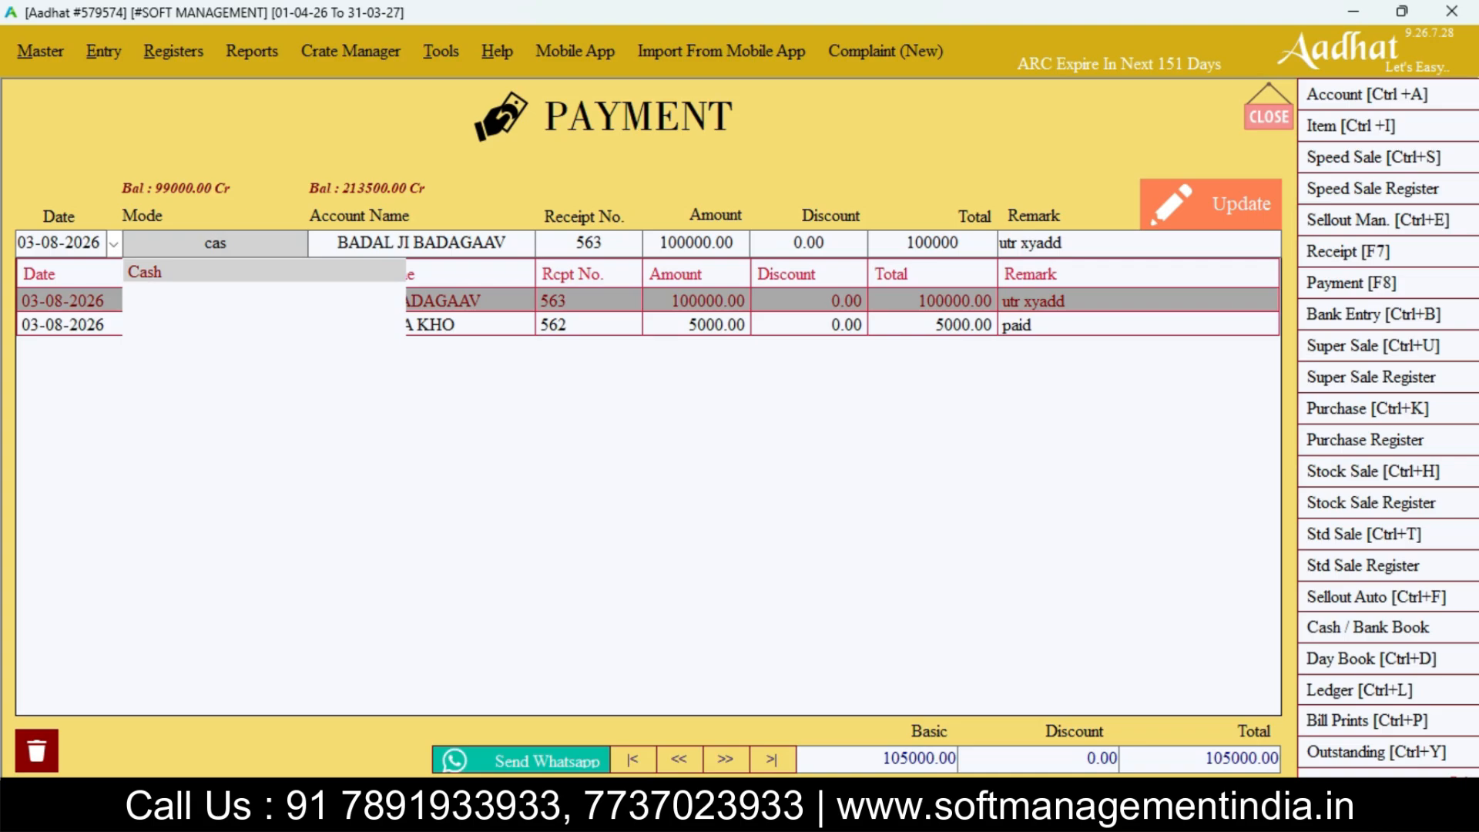
key(Return)
key(Return)
key(Return)
key(Return)
key(Return)
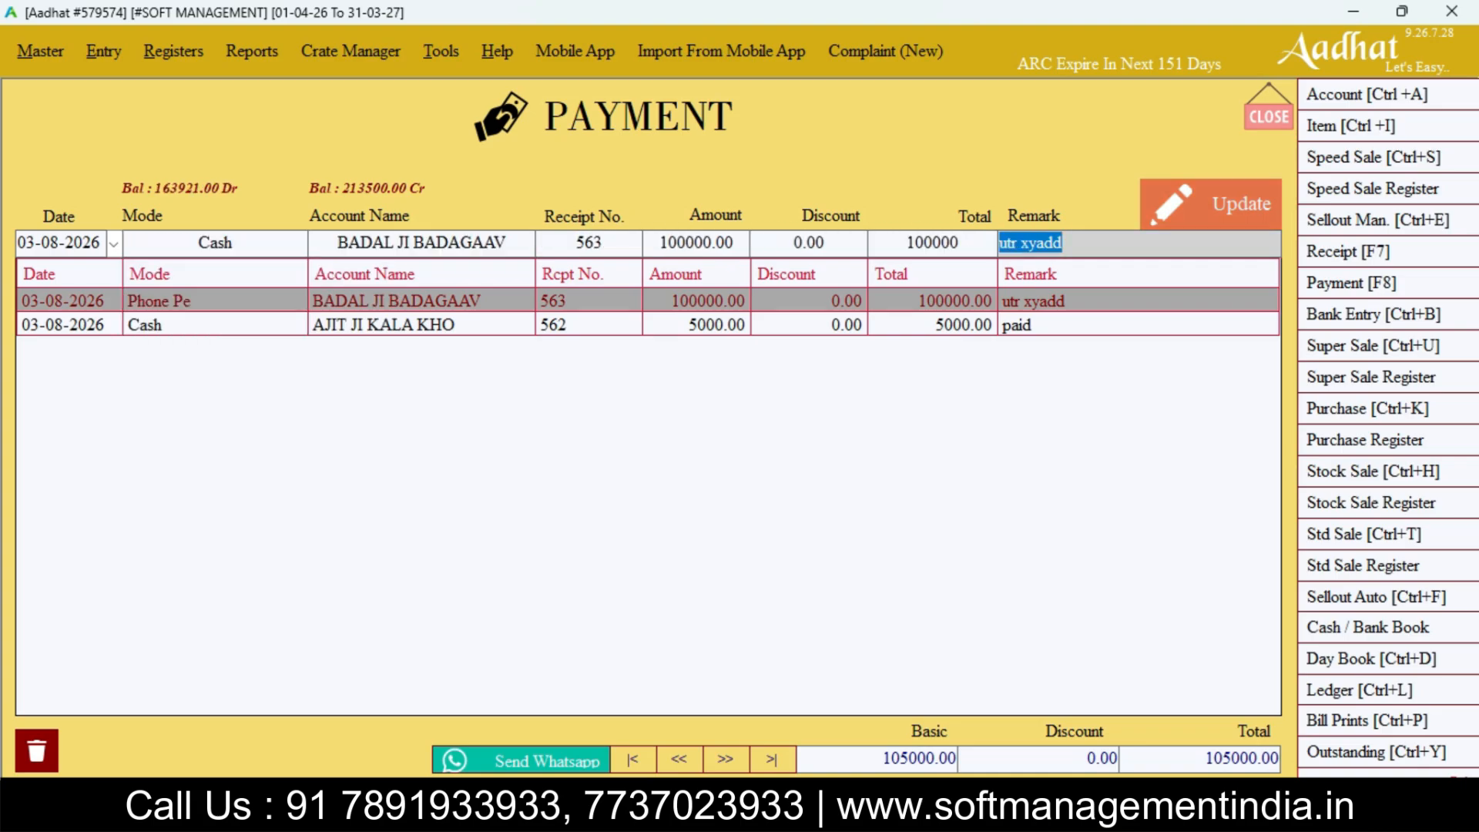
key(Return)
key(Return)
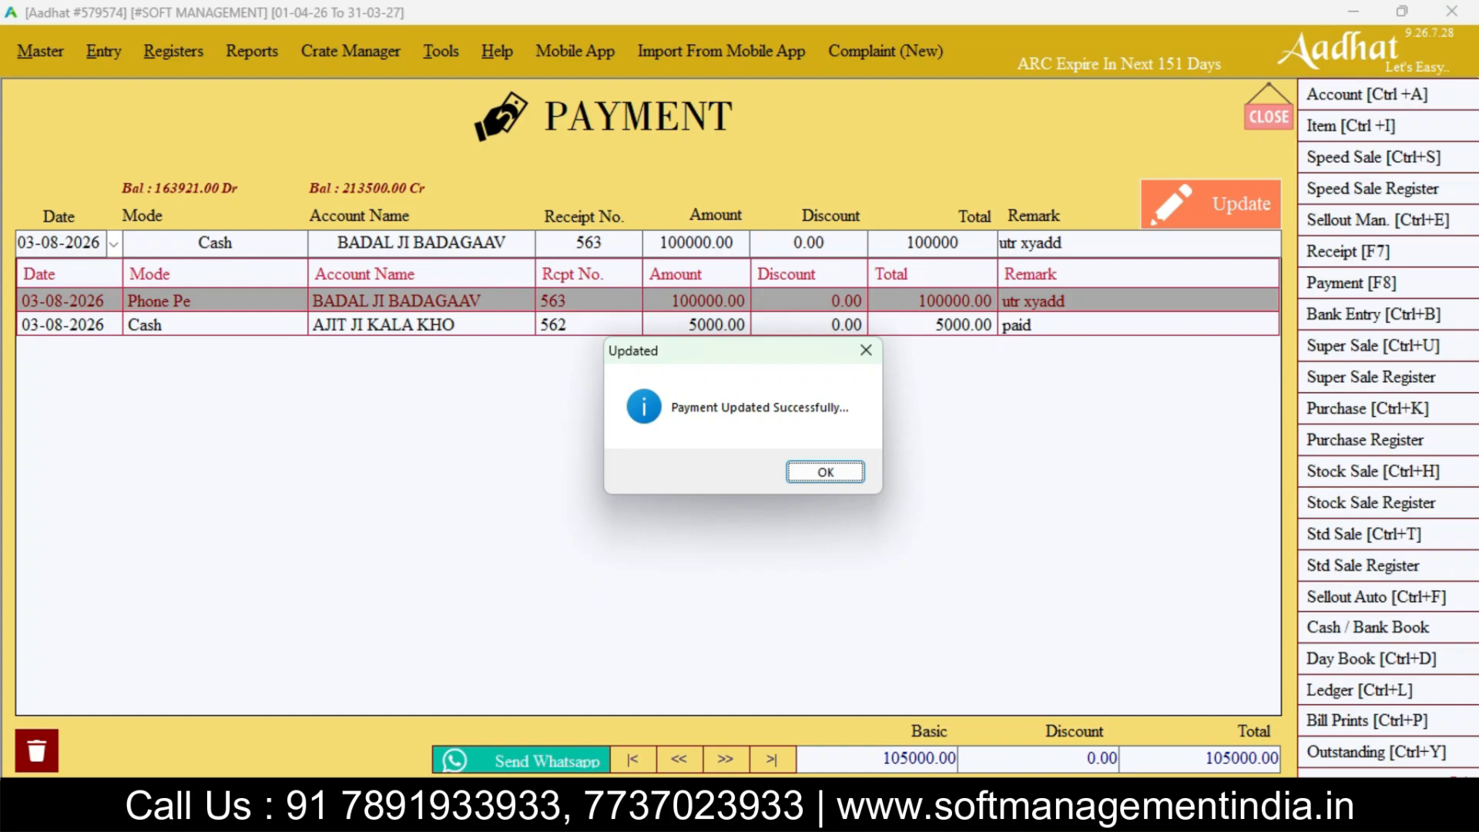
key(Return)
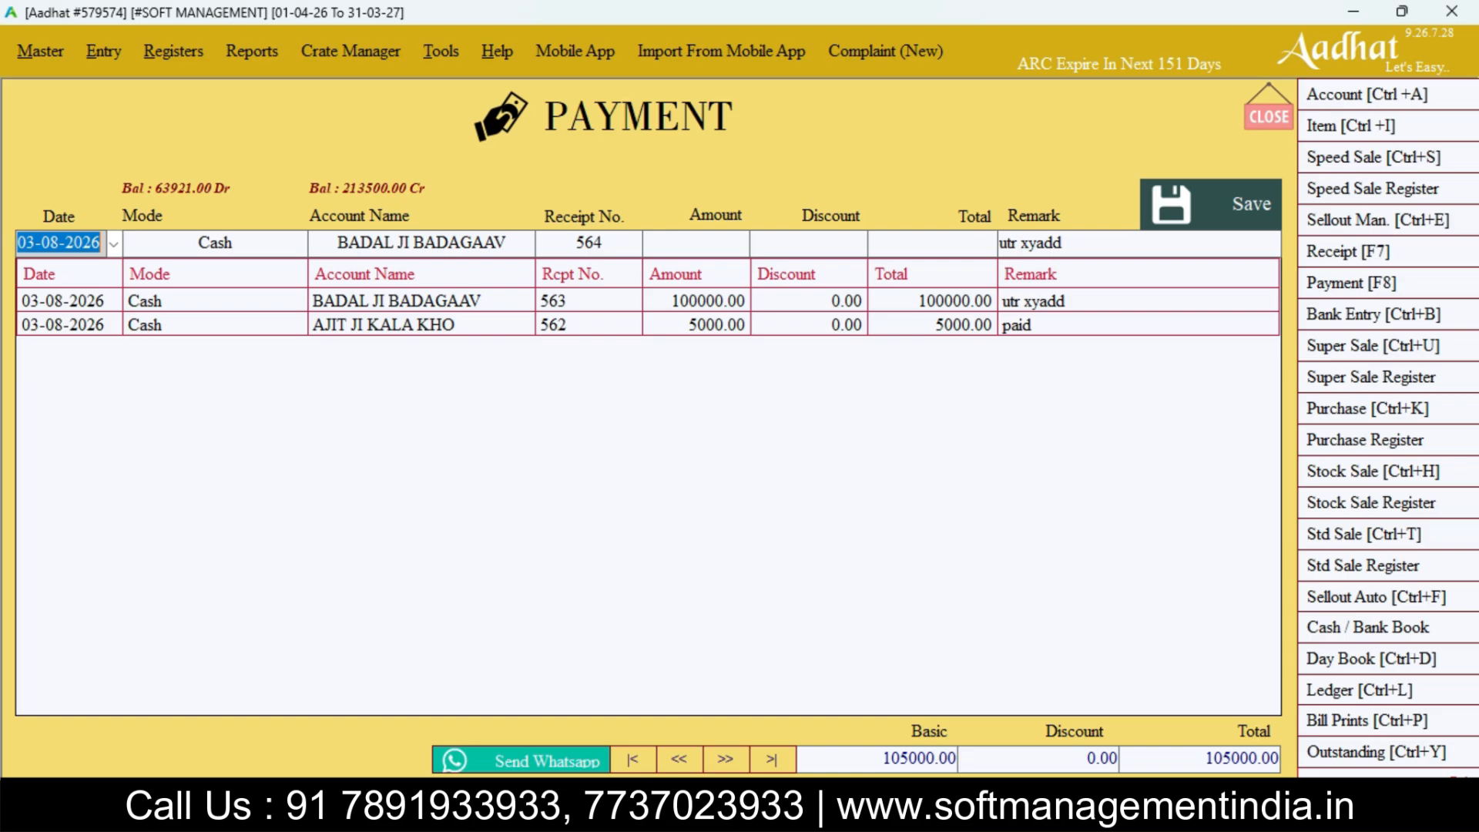
Close the payment entry form and show the receipts dated 03-08-2026 in the Receipt Register
key(Escape)
key(Return)
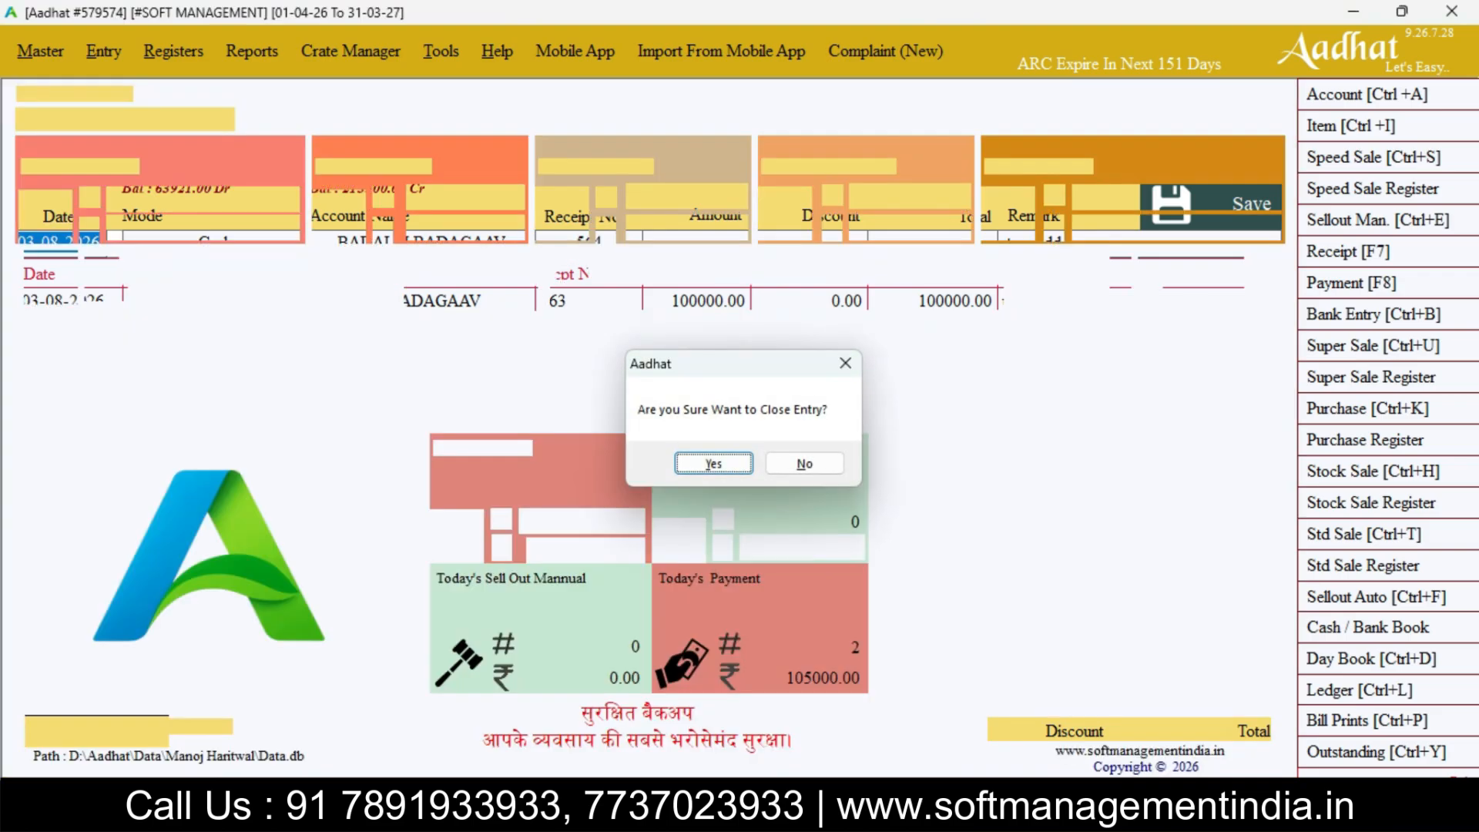
key(alt+r)
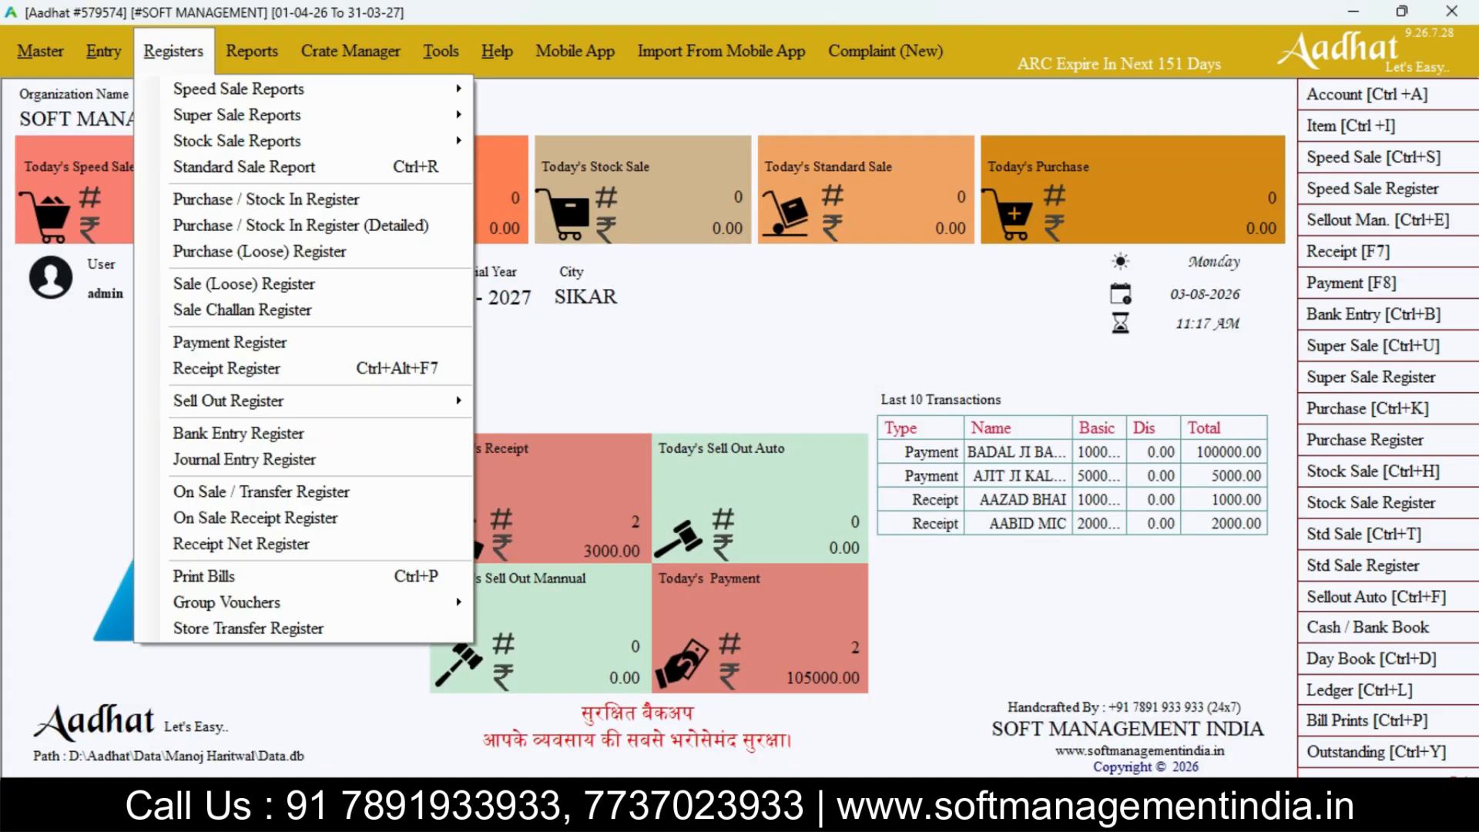
key(Down)
key(Down)
key(Down)
key(Down)
key(Down)
key(Down)
key(Down)
key(Down)
key(Down)
key(Down)
key(Down)
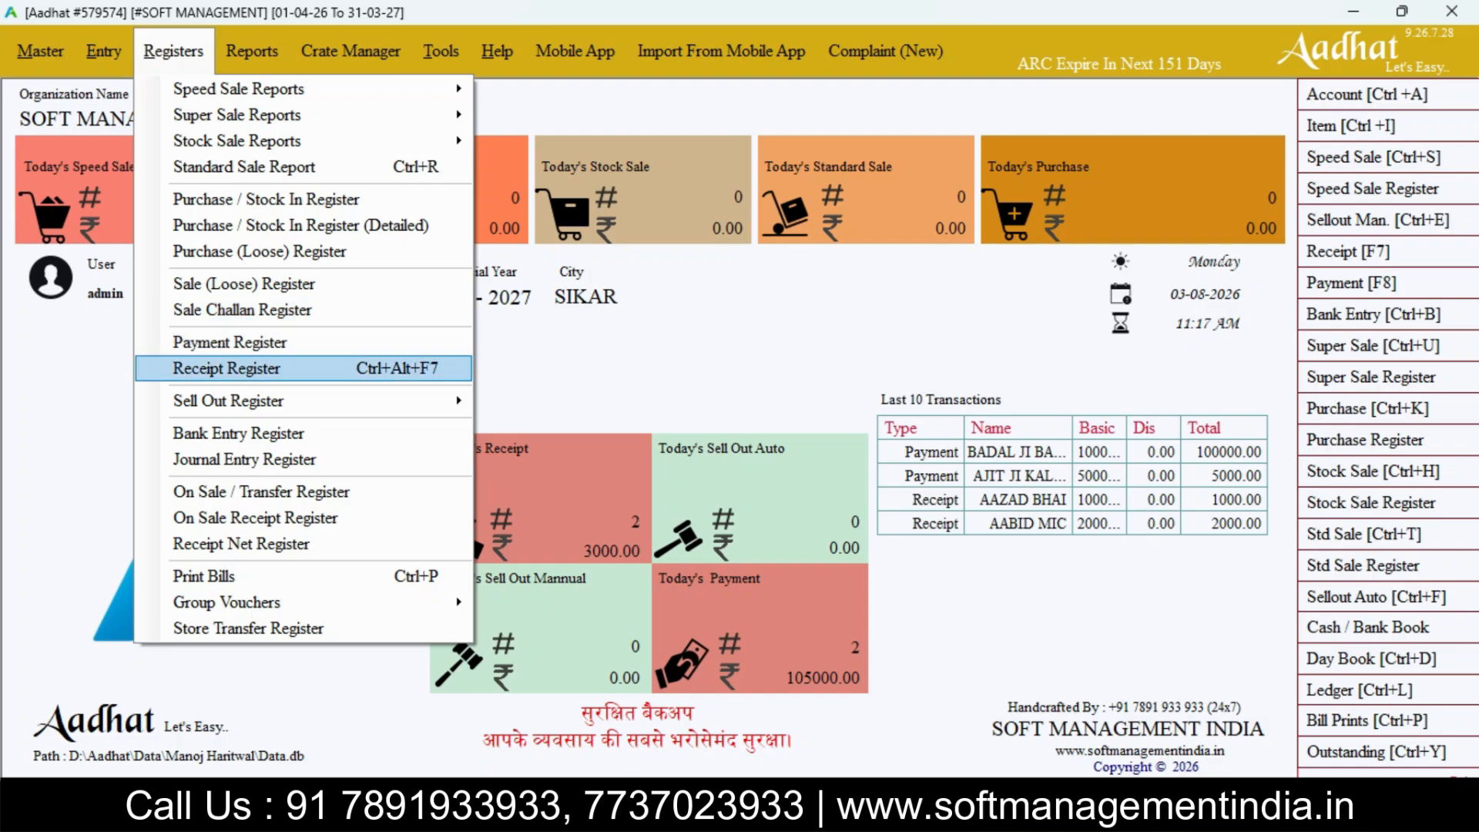
key(Return)
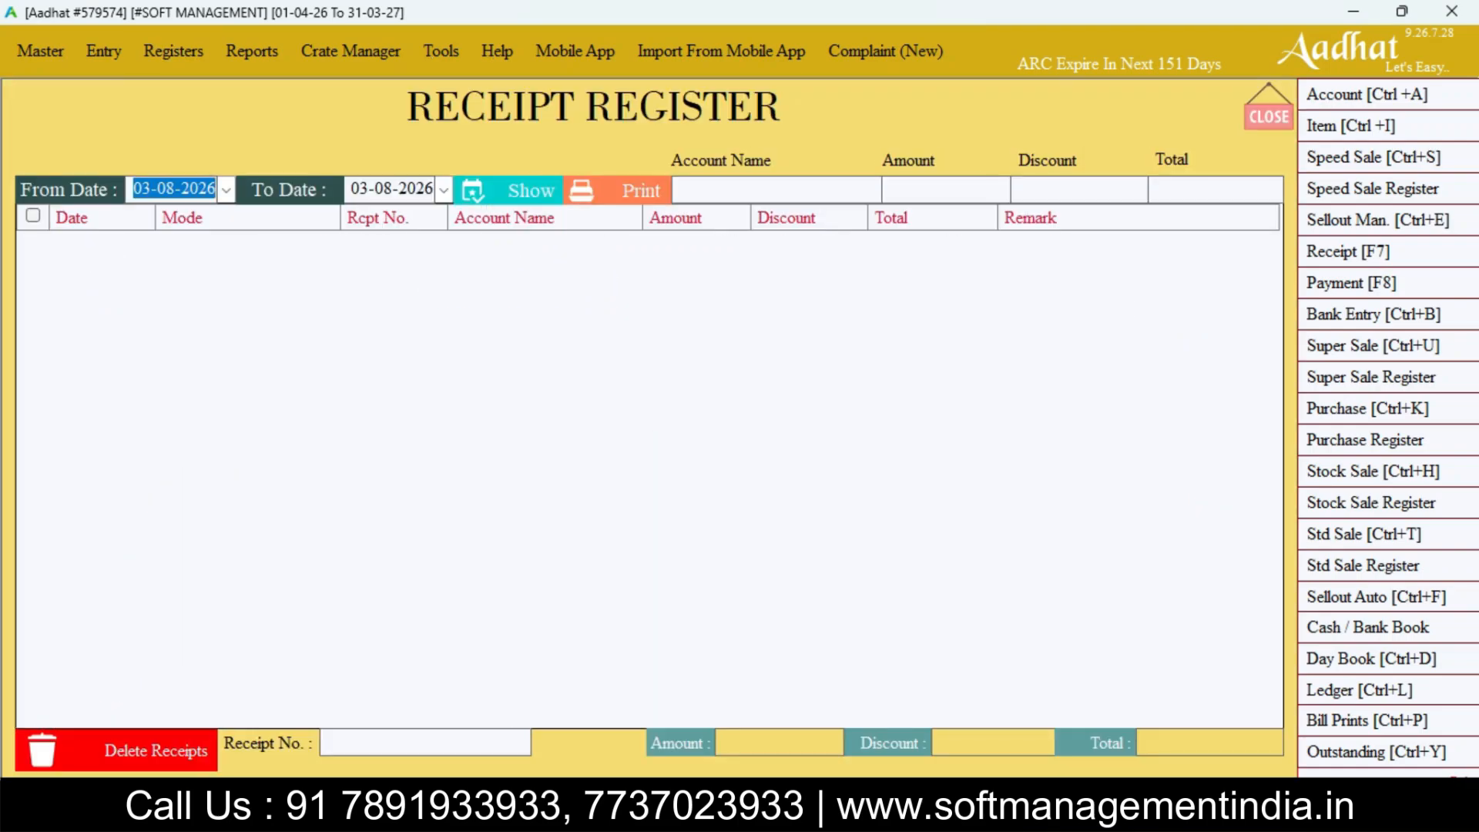
click(509, 190)
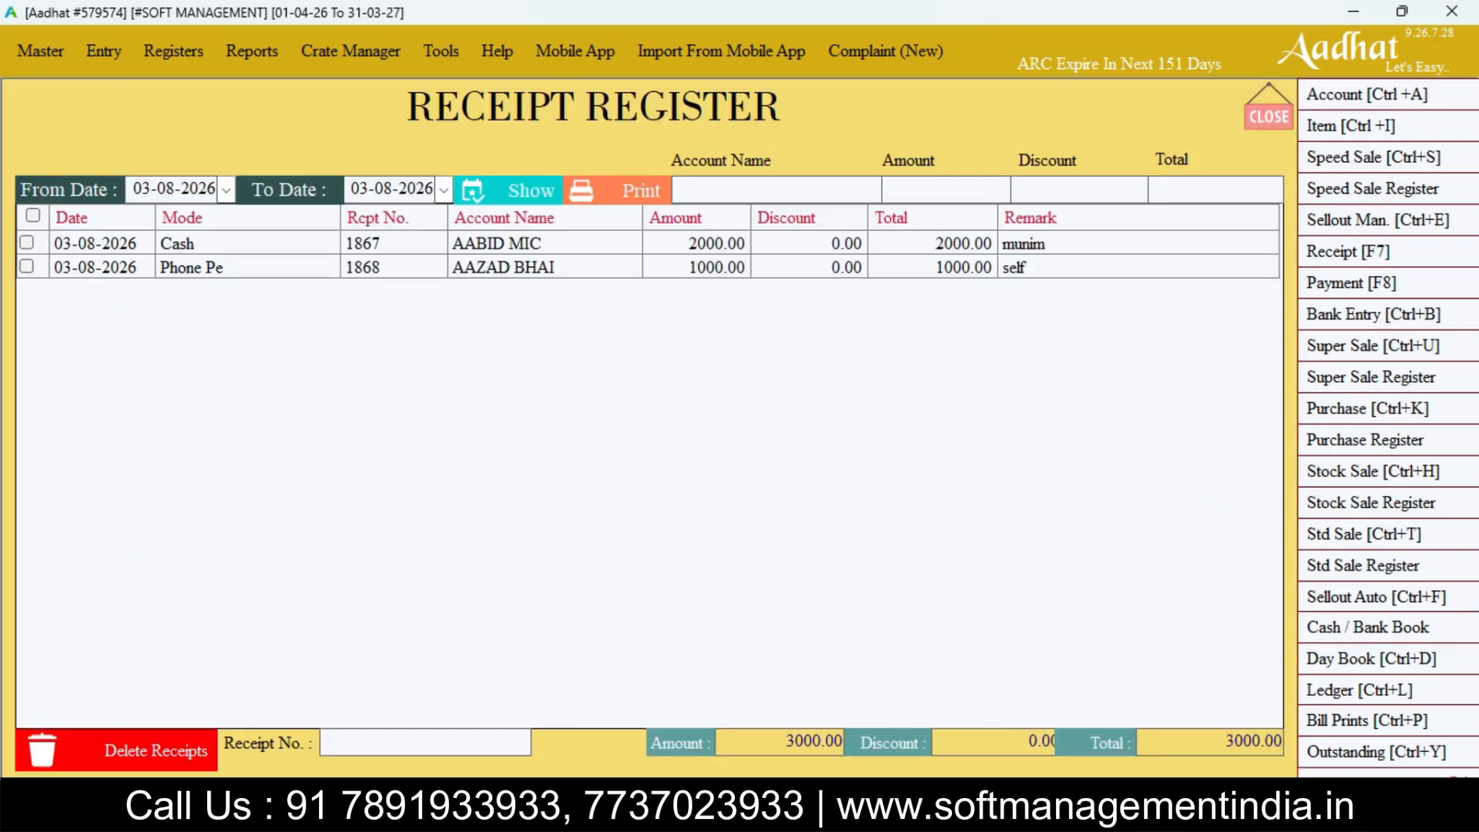
Select all listed receipts, enter "SURE" in the bulk deletion confirmation, and leave the Receipt Register without deleting them
click(33, 215)
click(116, 750)
text(SU)
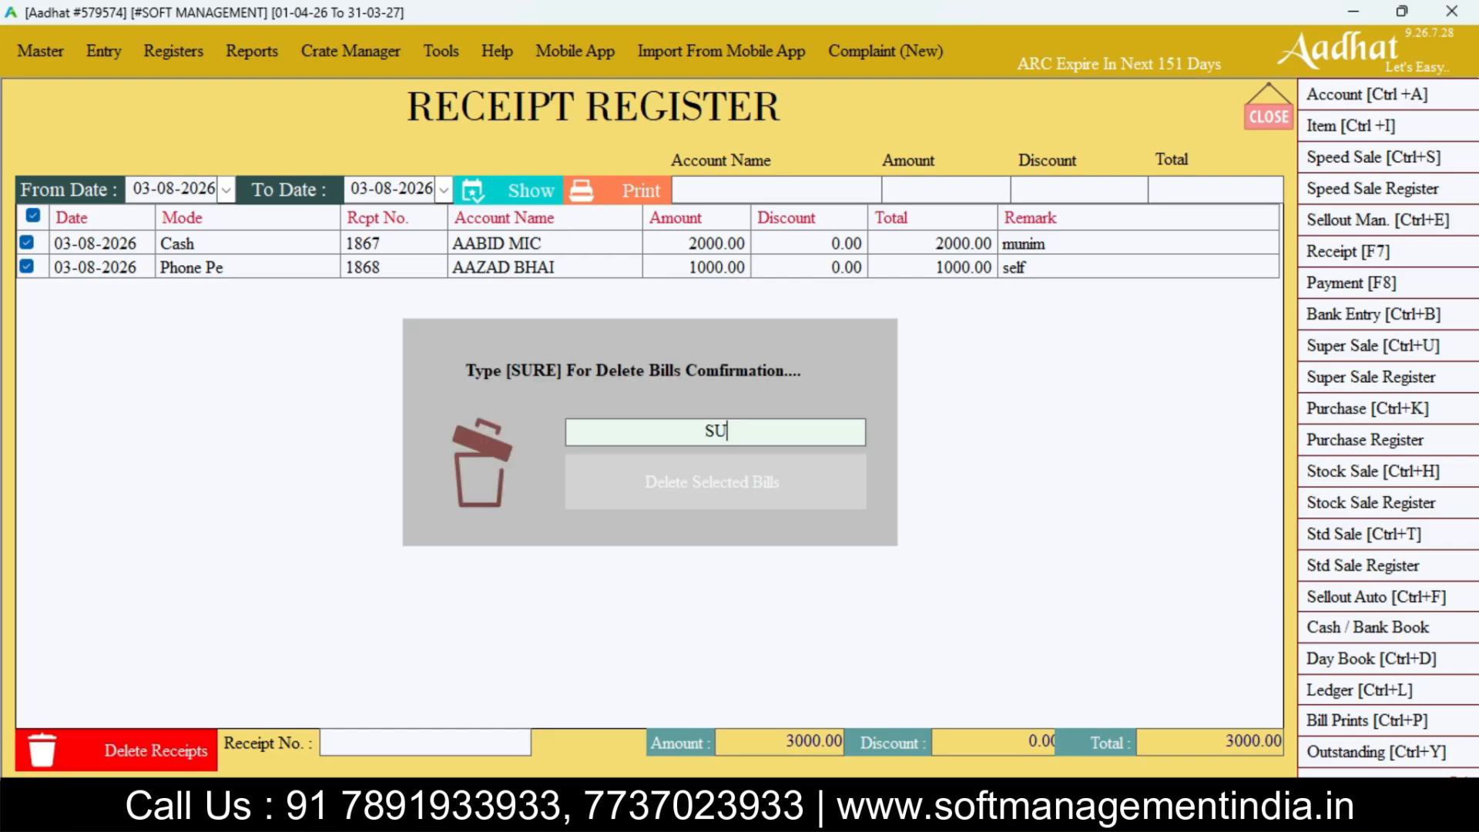
text(RE)
click(715, 481)
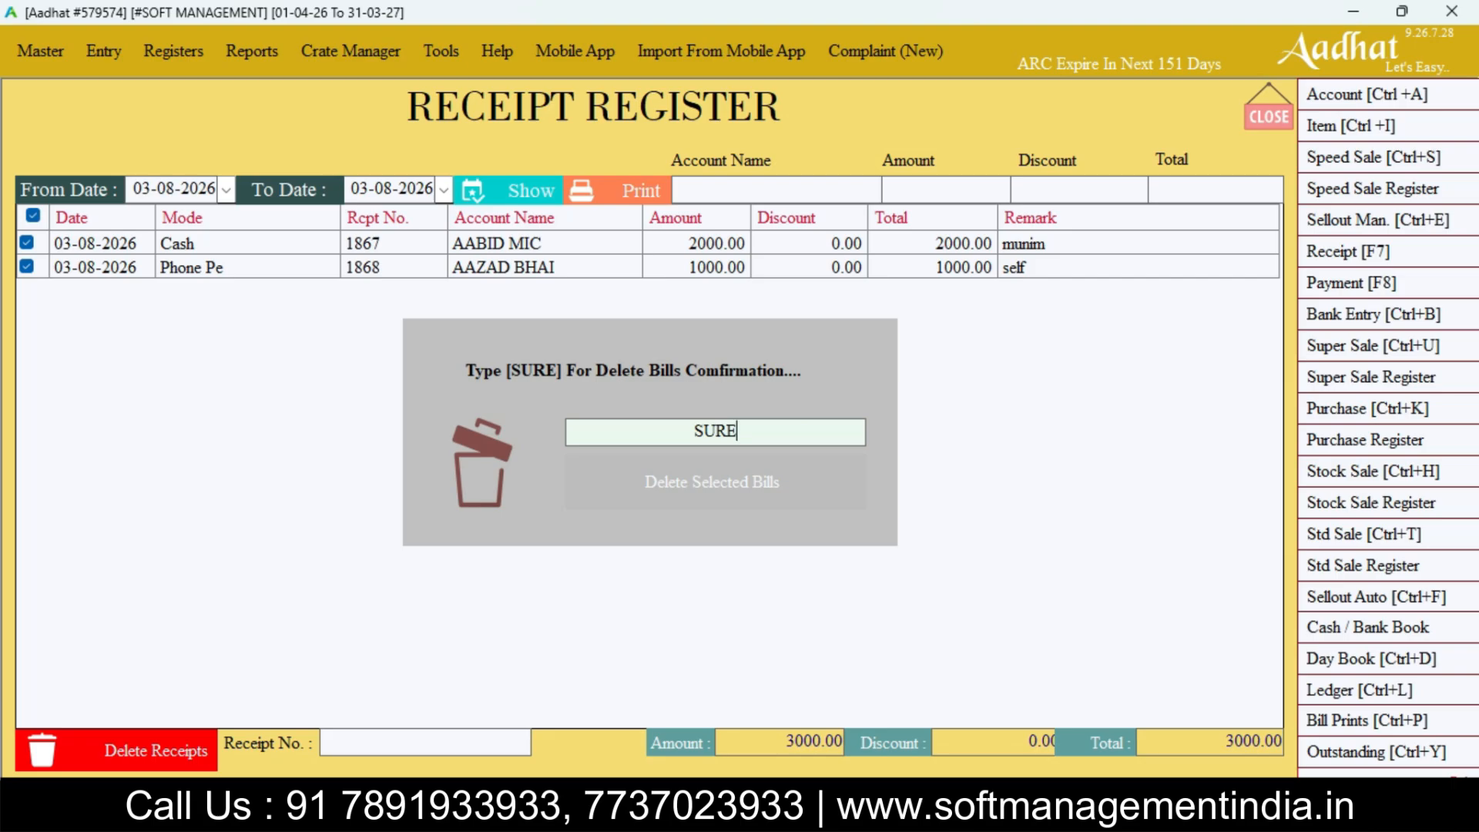
key(Escape)
key(Escape)
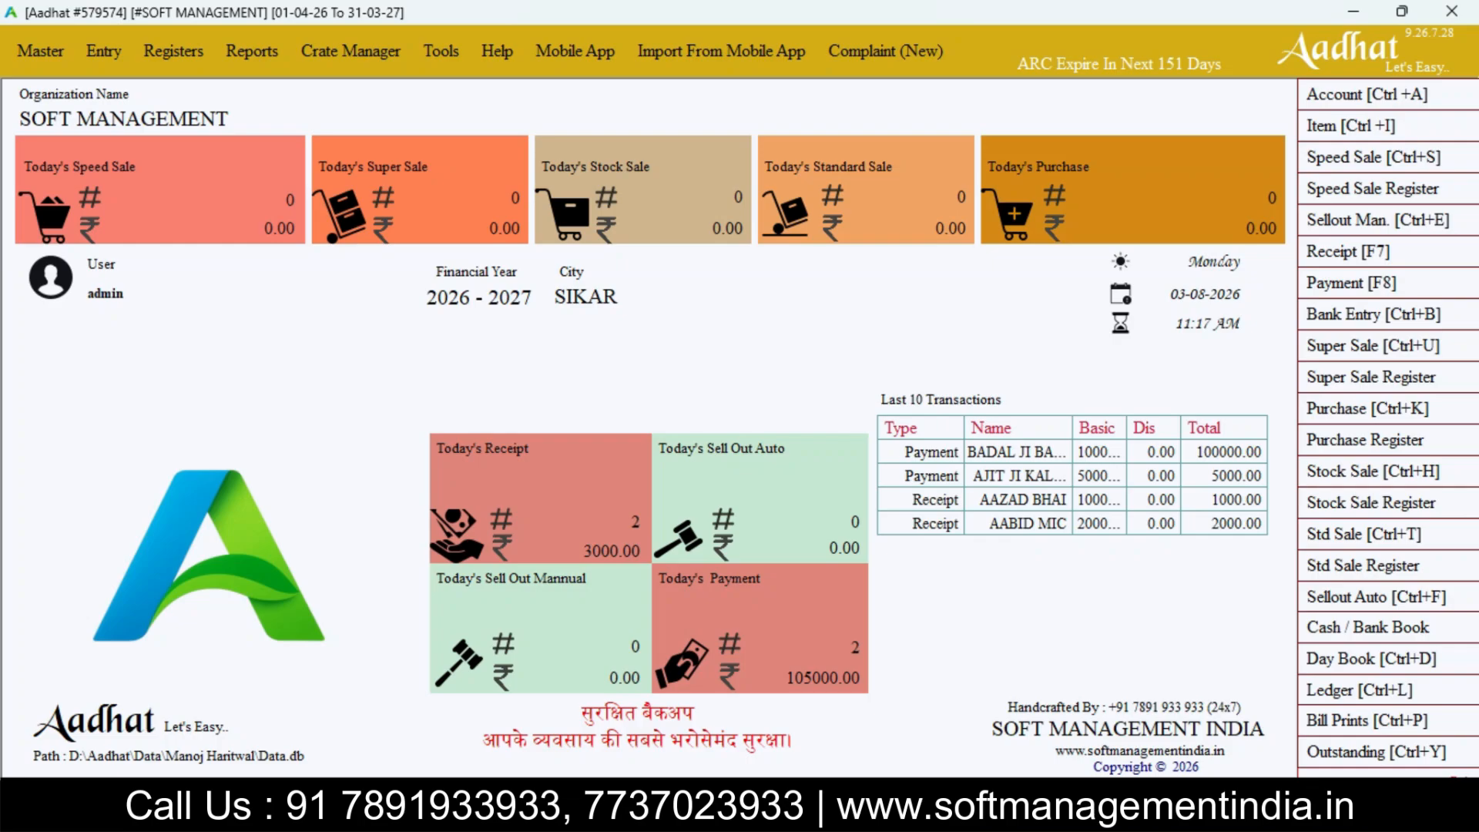
Open the saved 5000 cash payment, request its deletion but decline the confirmation, and close the payment form
click(1356, 283)
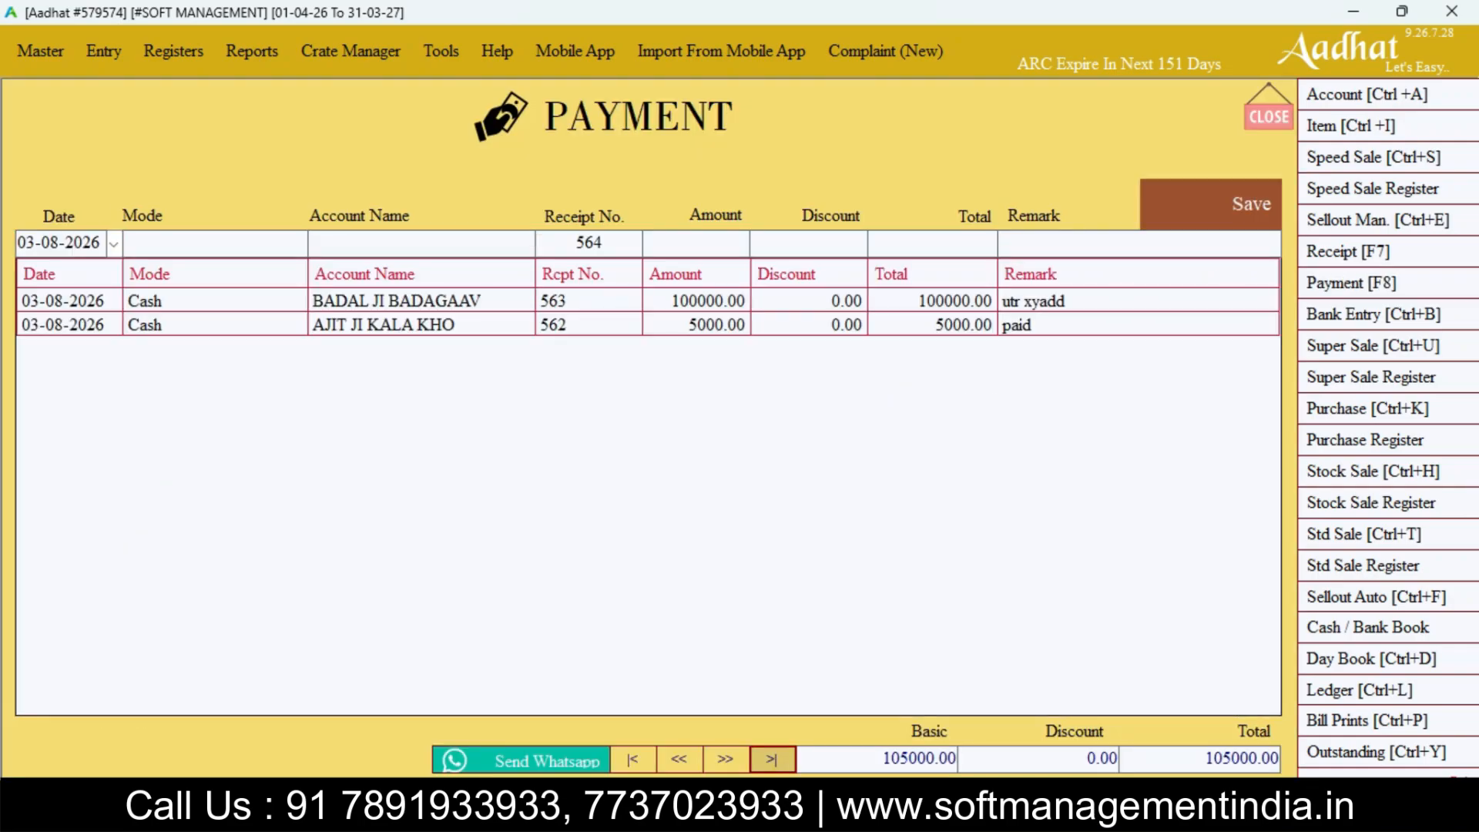
click(422, 325)
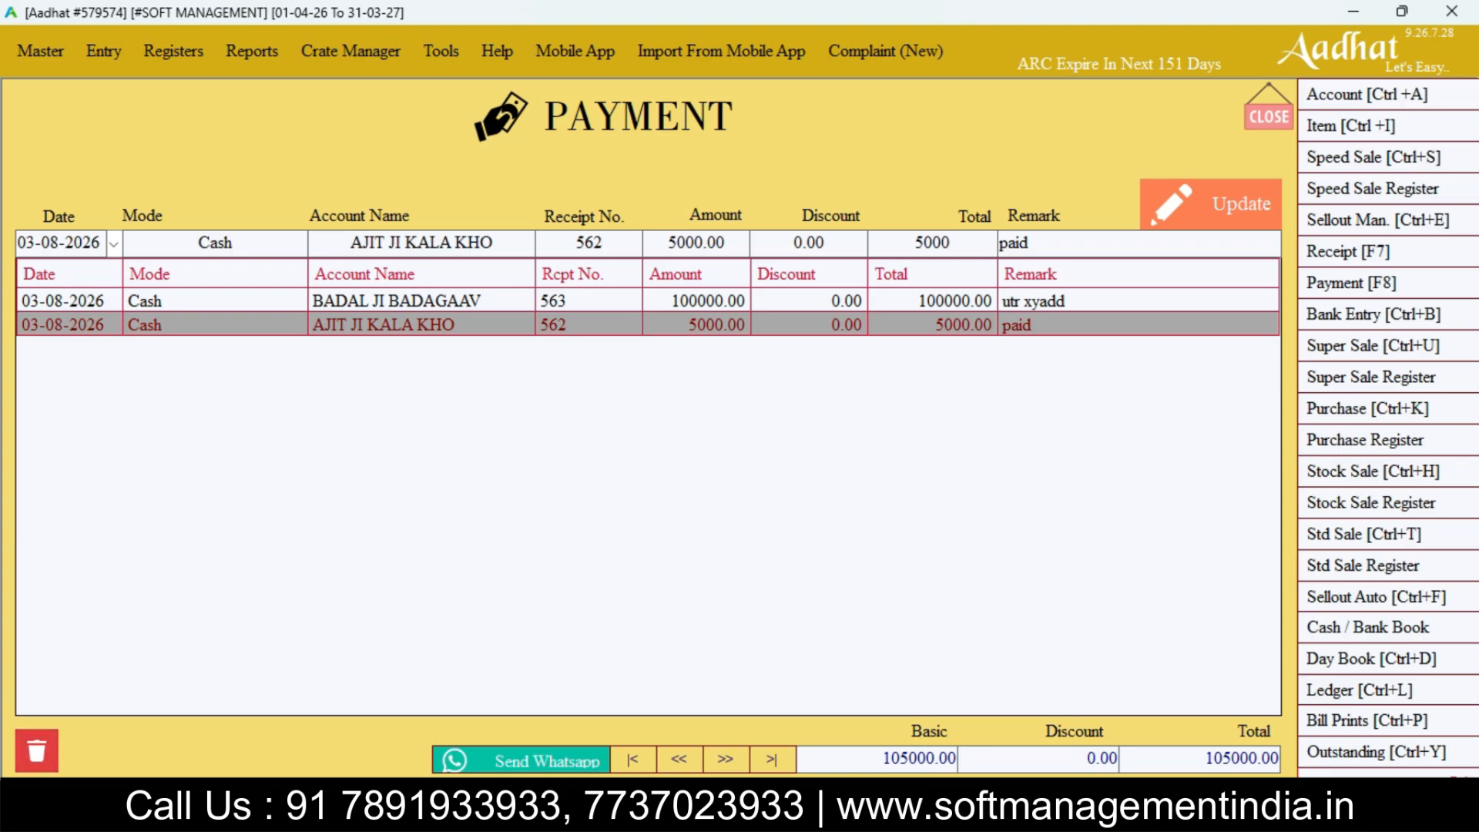
click(36, 750)
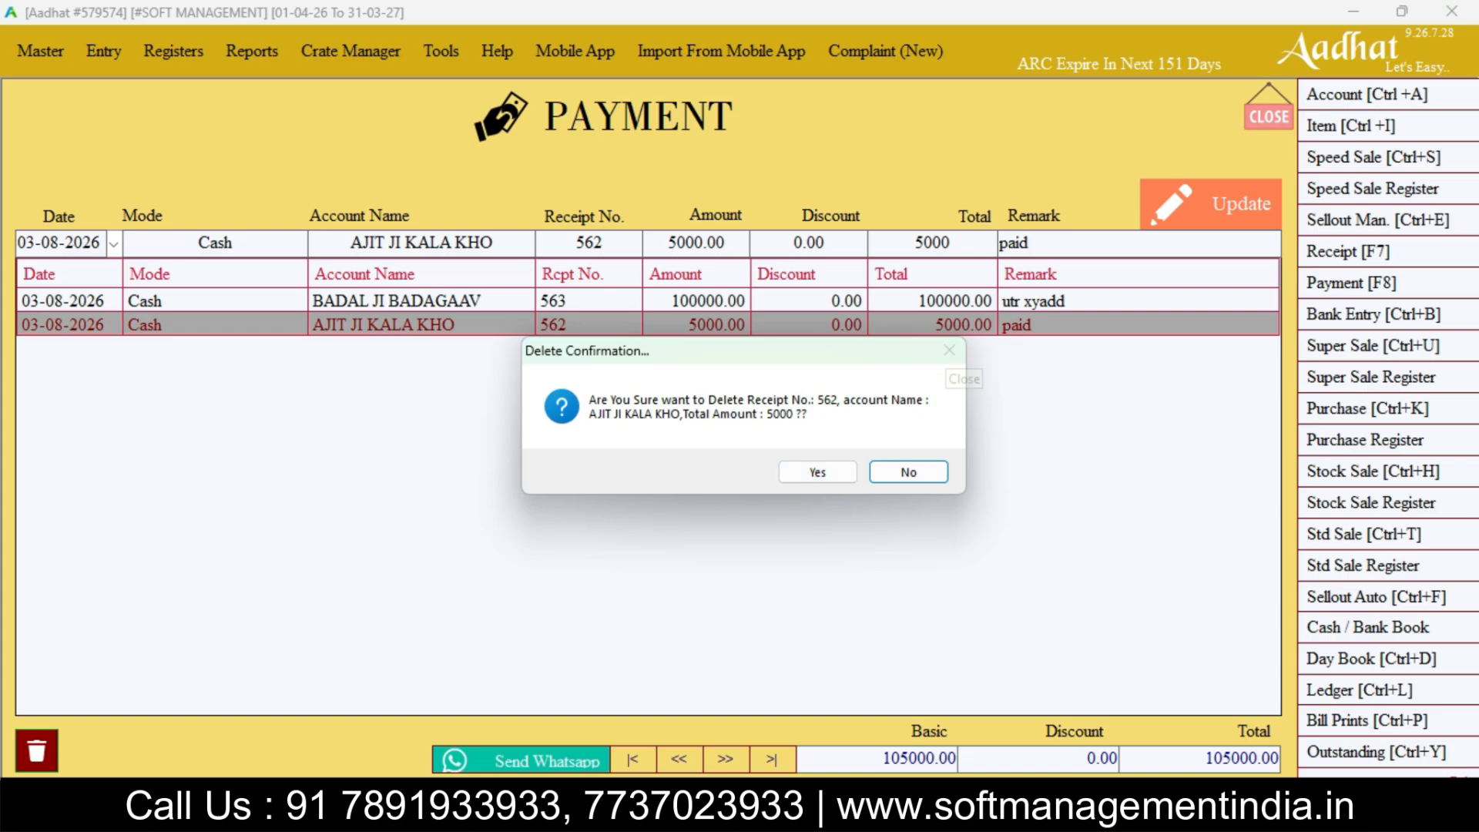
click(909, 472)
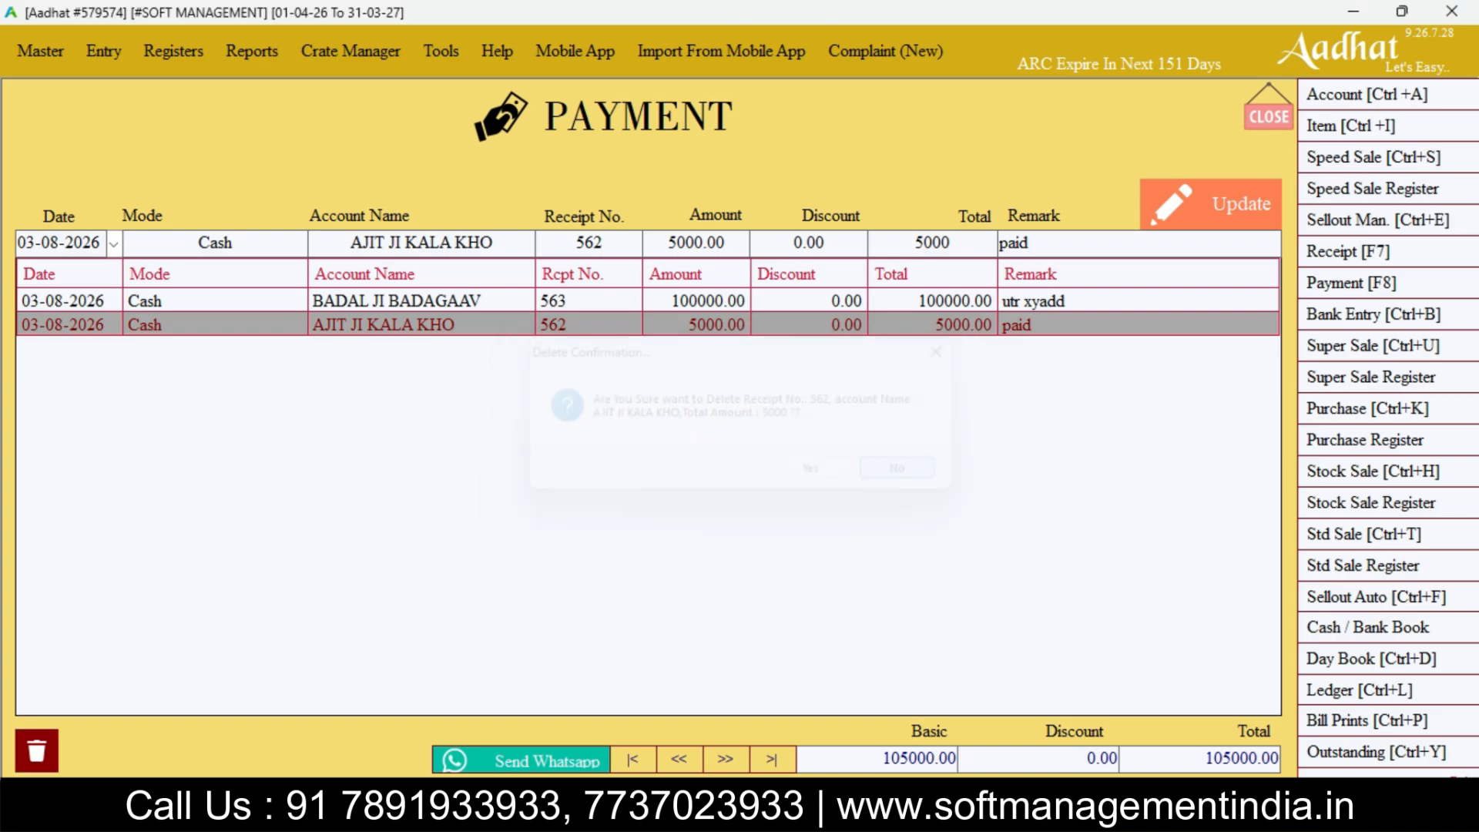
click(1269, 108)
key(Return)
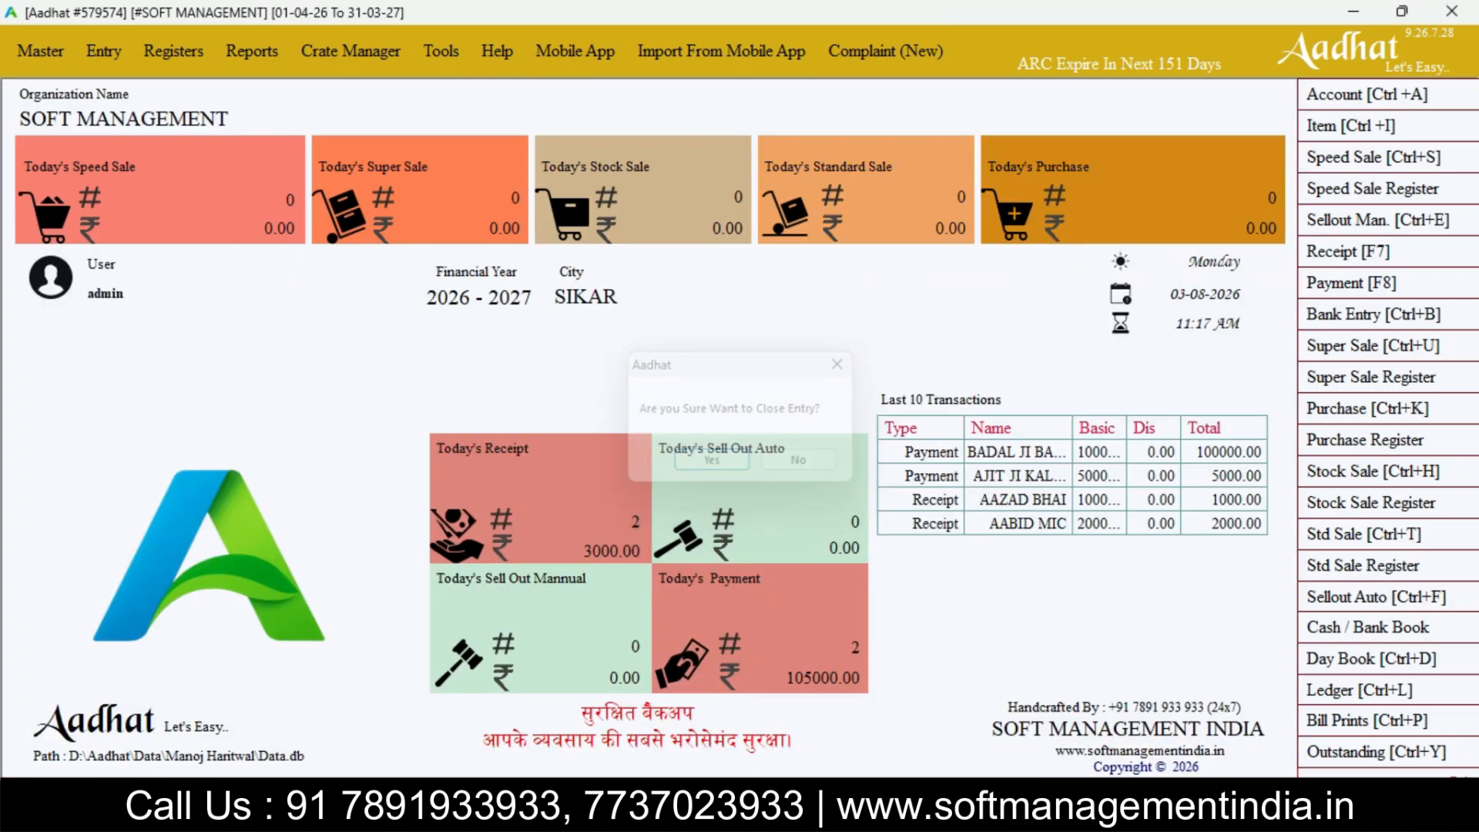
Start a new bank entry dated 03-08-2026 with AXIS BANK as the bank and no remark
click(1373, 314)
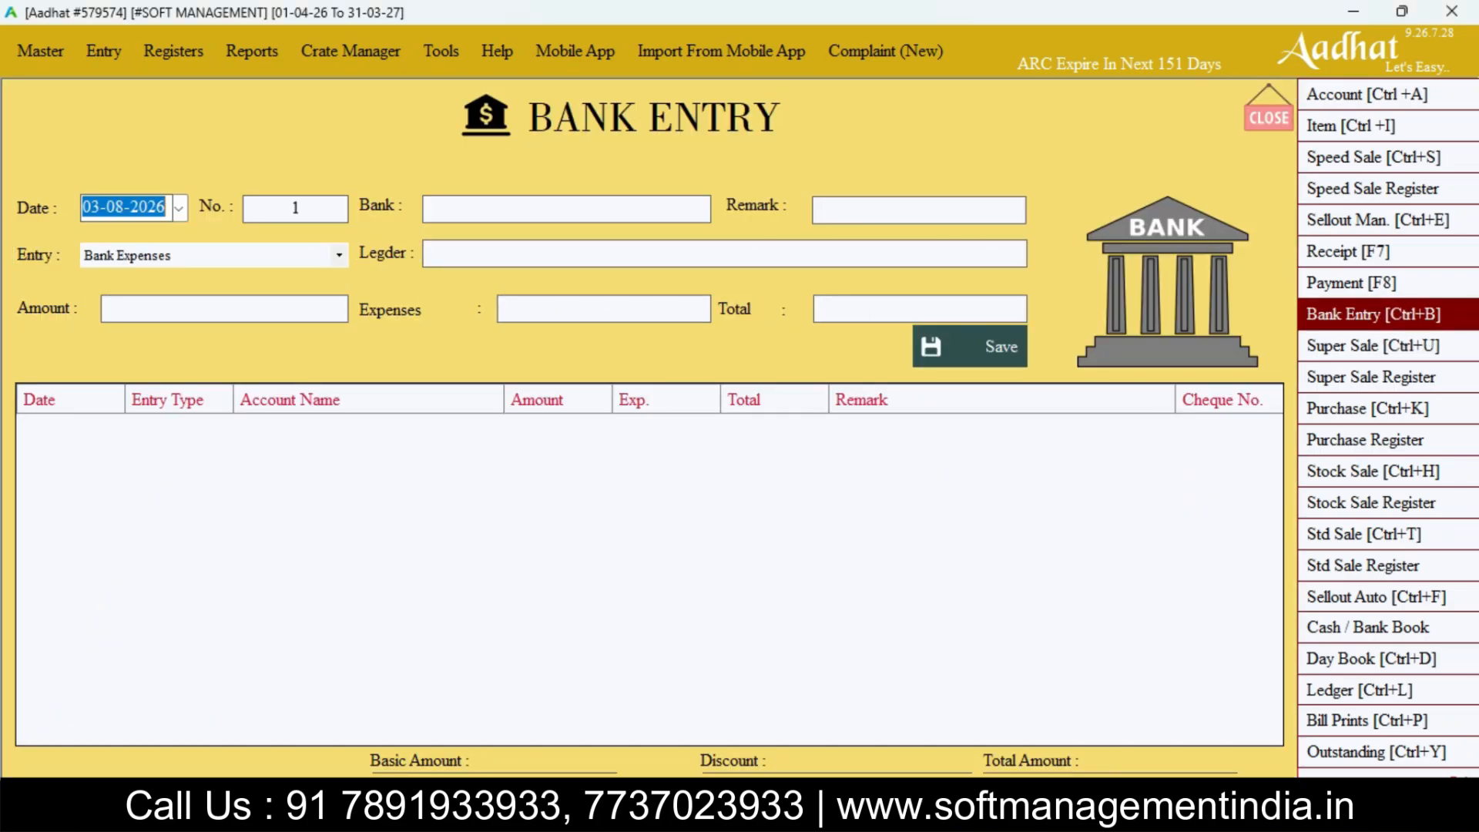
key(Return)
key(Return)
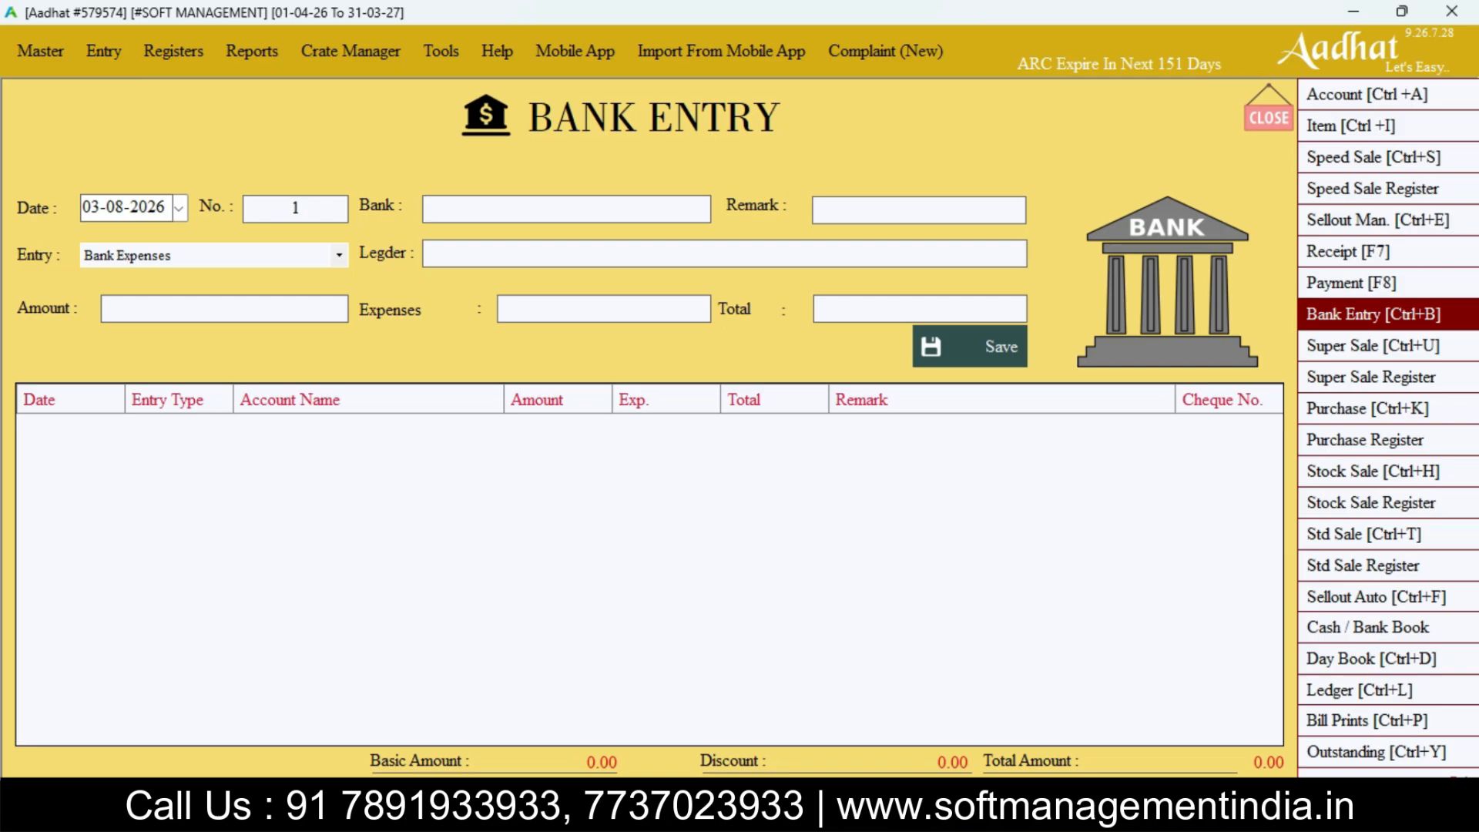
text(a)
key(Return)
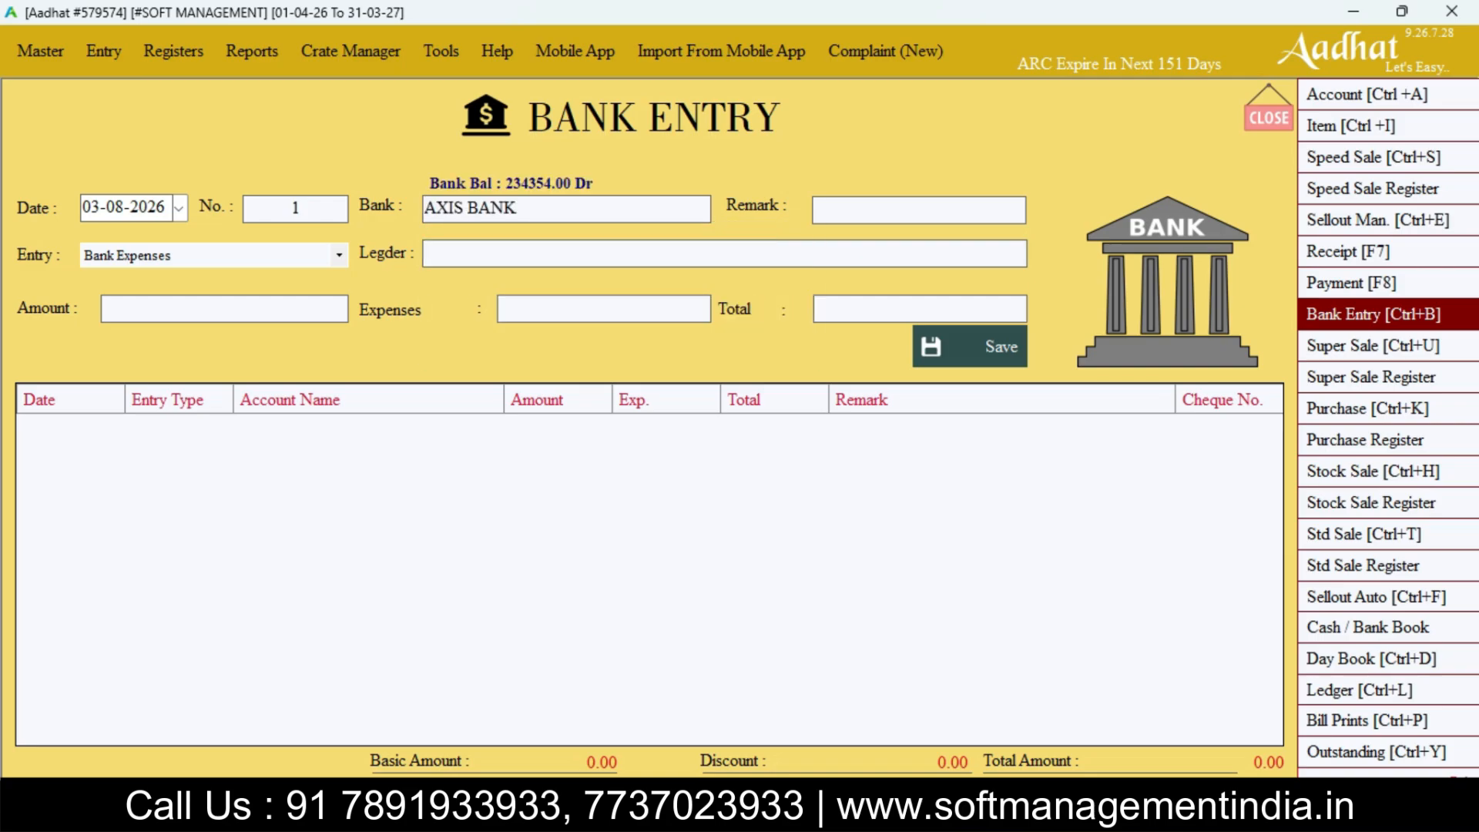
key(Return)
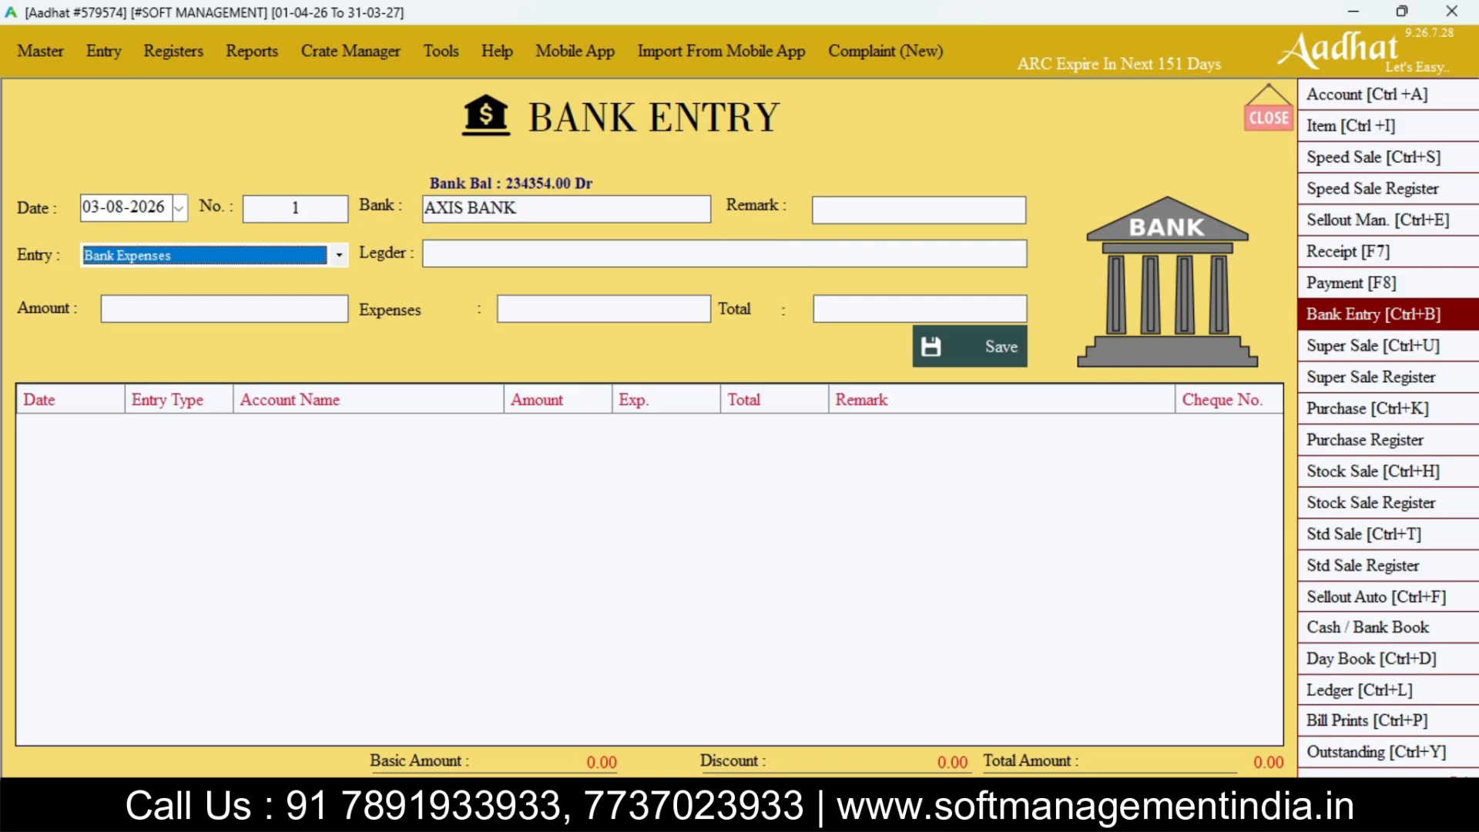
Set the bank entry type to Deposit Cash Into Bank
click(131, 257)
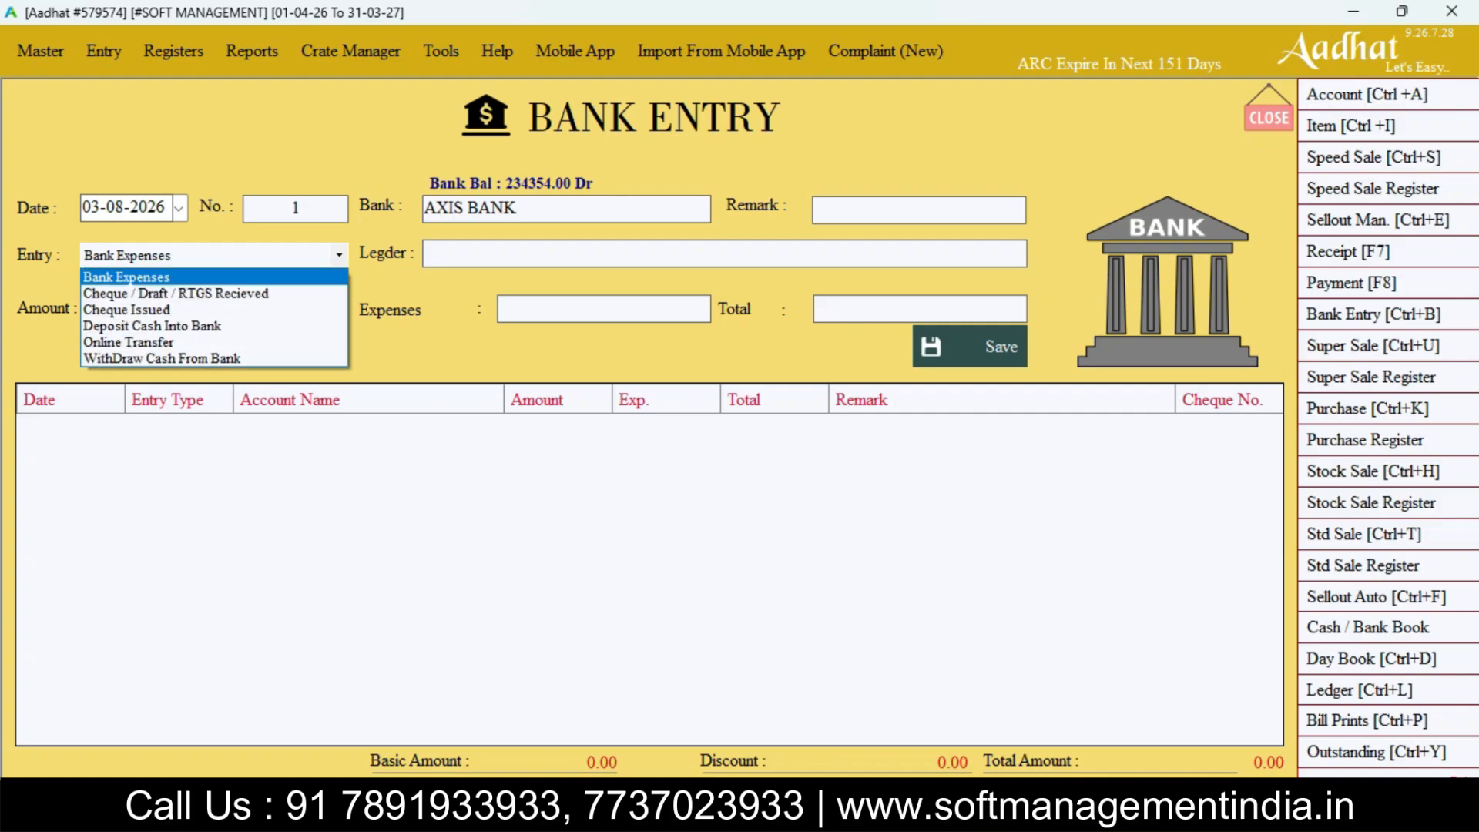
key(Down)
key(Down)
key(Down)
key(Down)
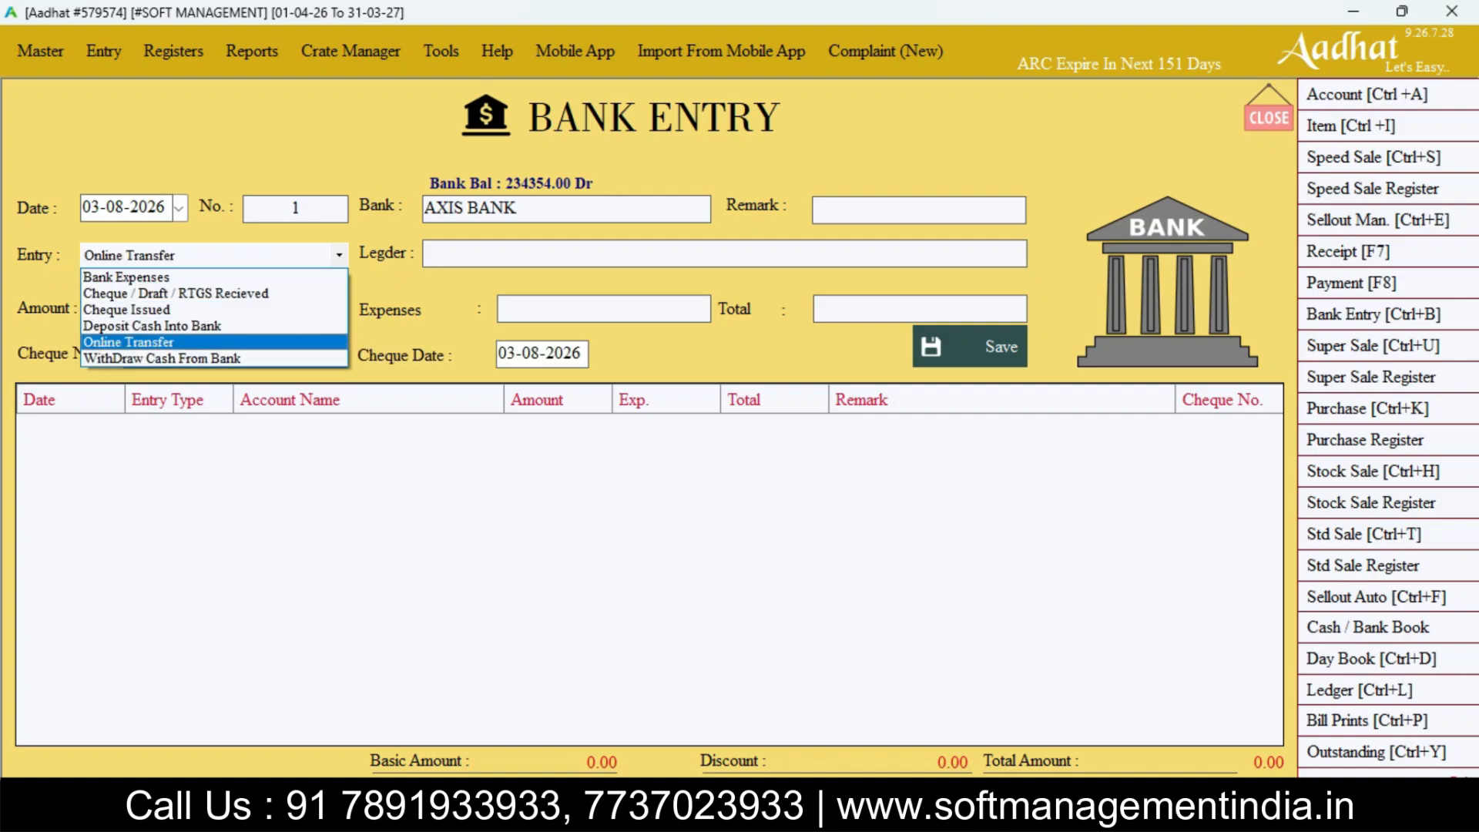
key(Up)
key(Return)
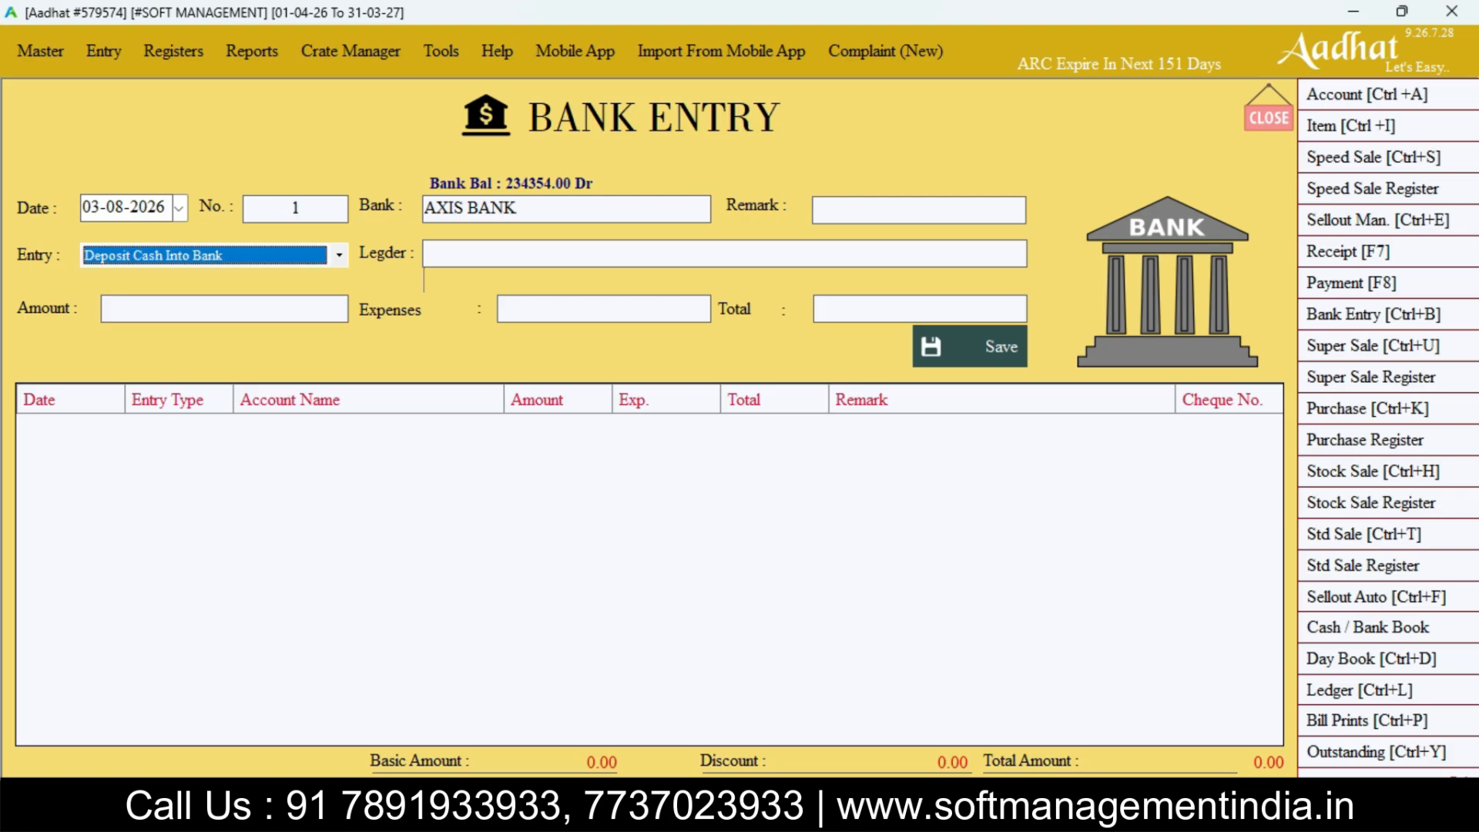
Choose Cash as the ledger, enter an amount of 50000 with 0 expenses, and save the bank entry
key(Return)
text(cas)
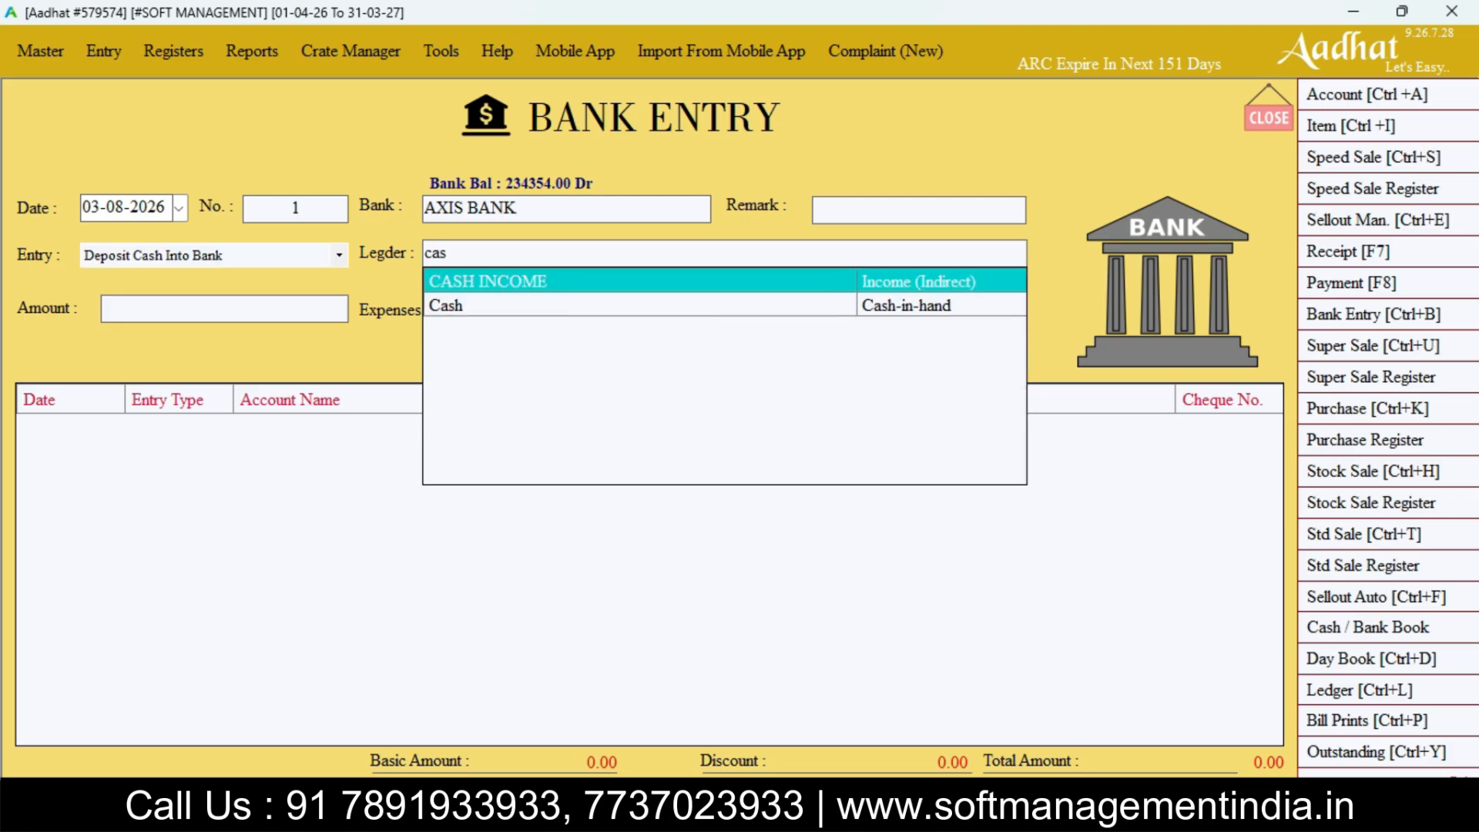
key(Down)
key(Return)
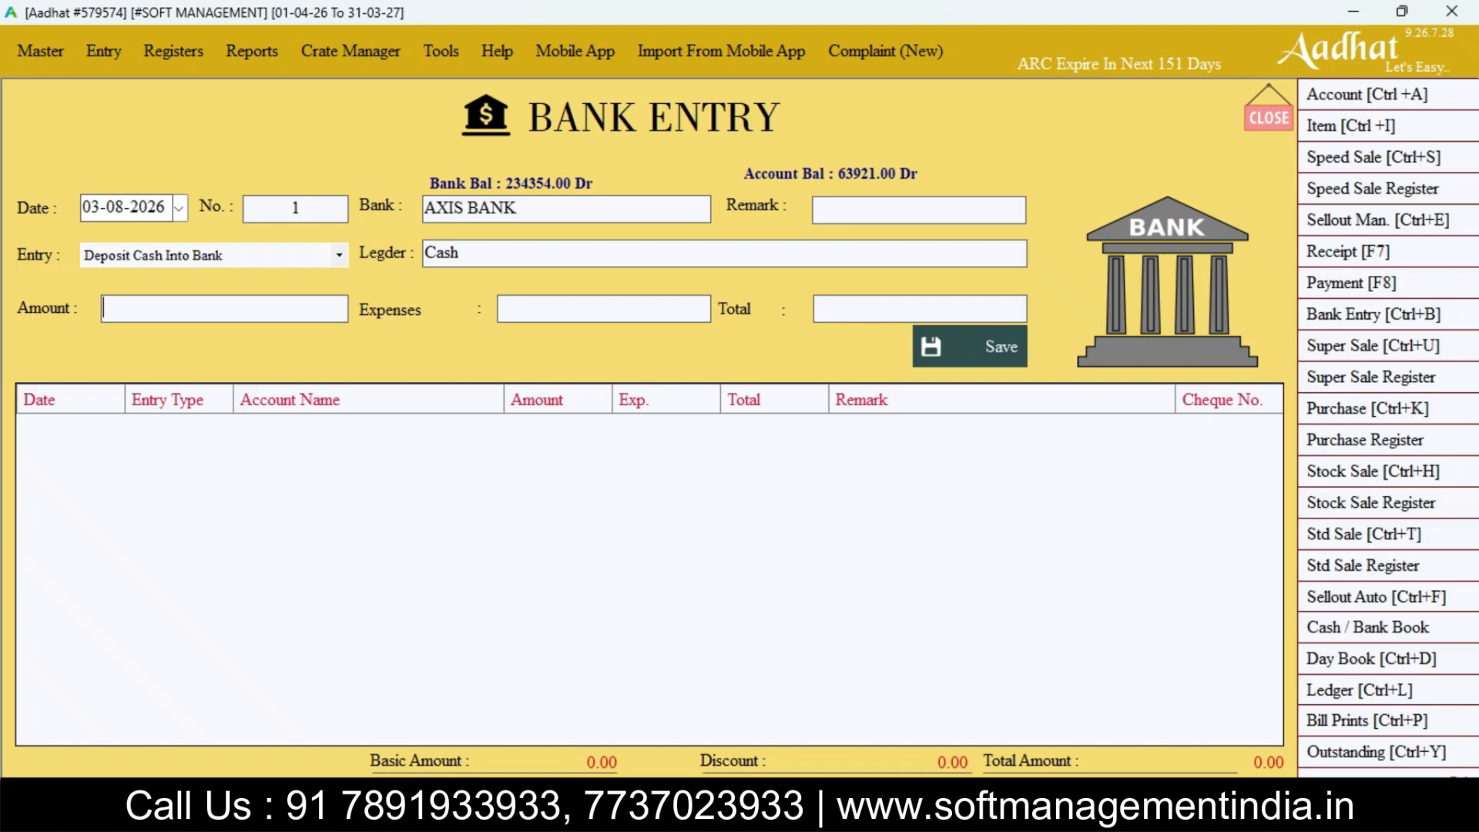
text(50000)
key(Return)
key(Return)
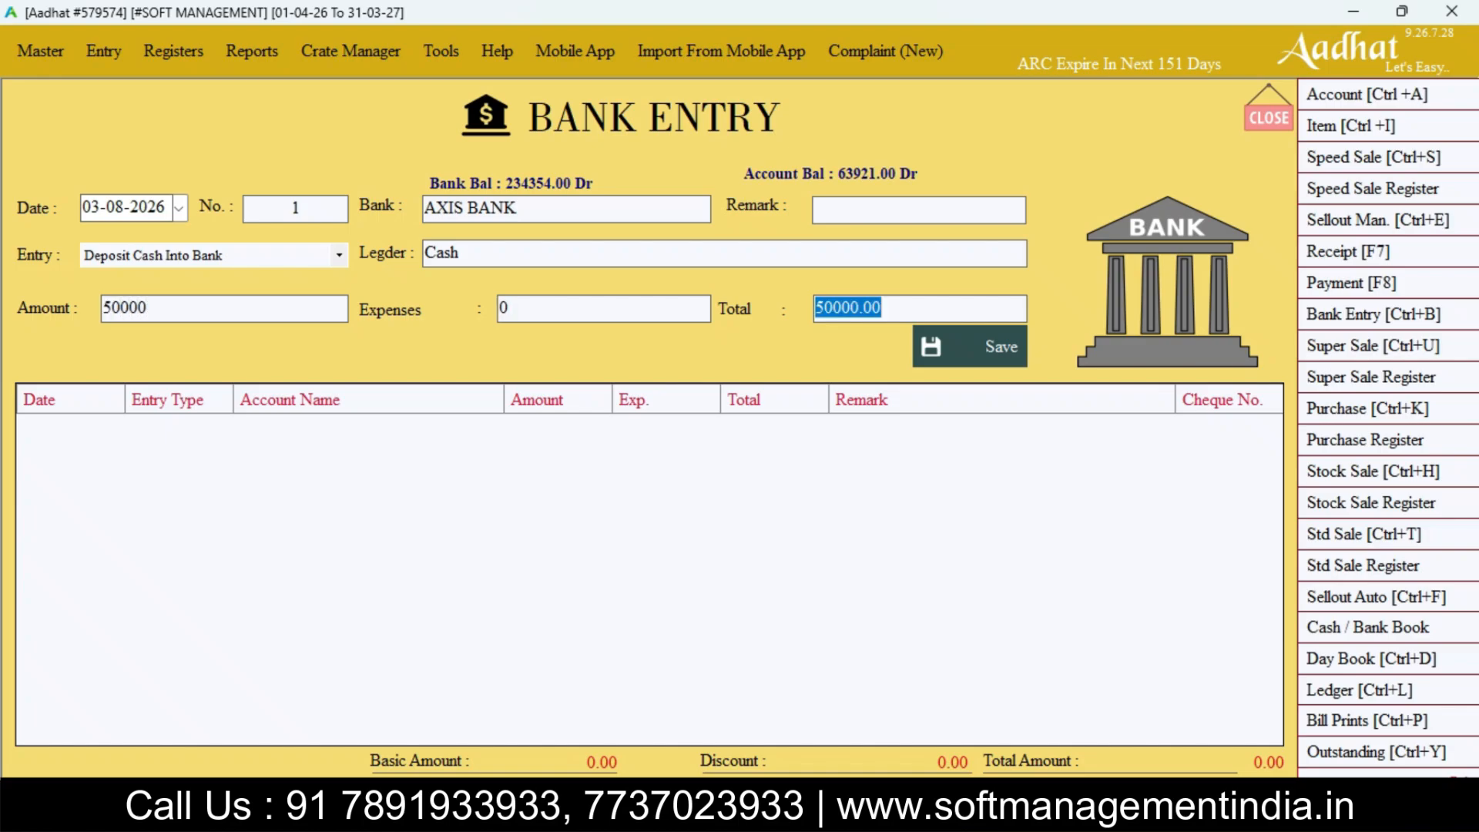
key(Return)
key(Return)
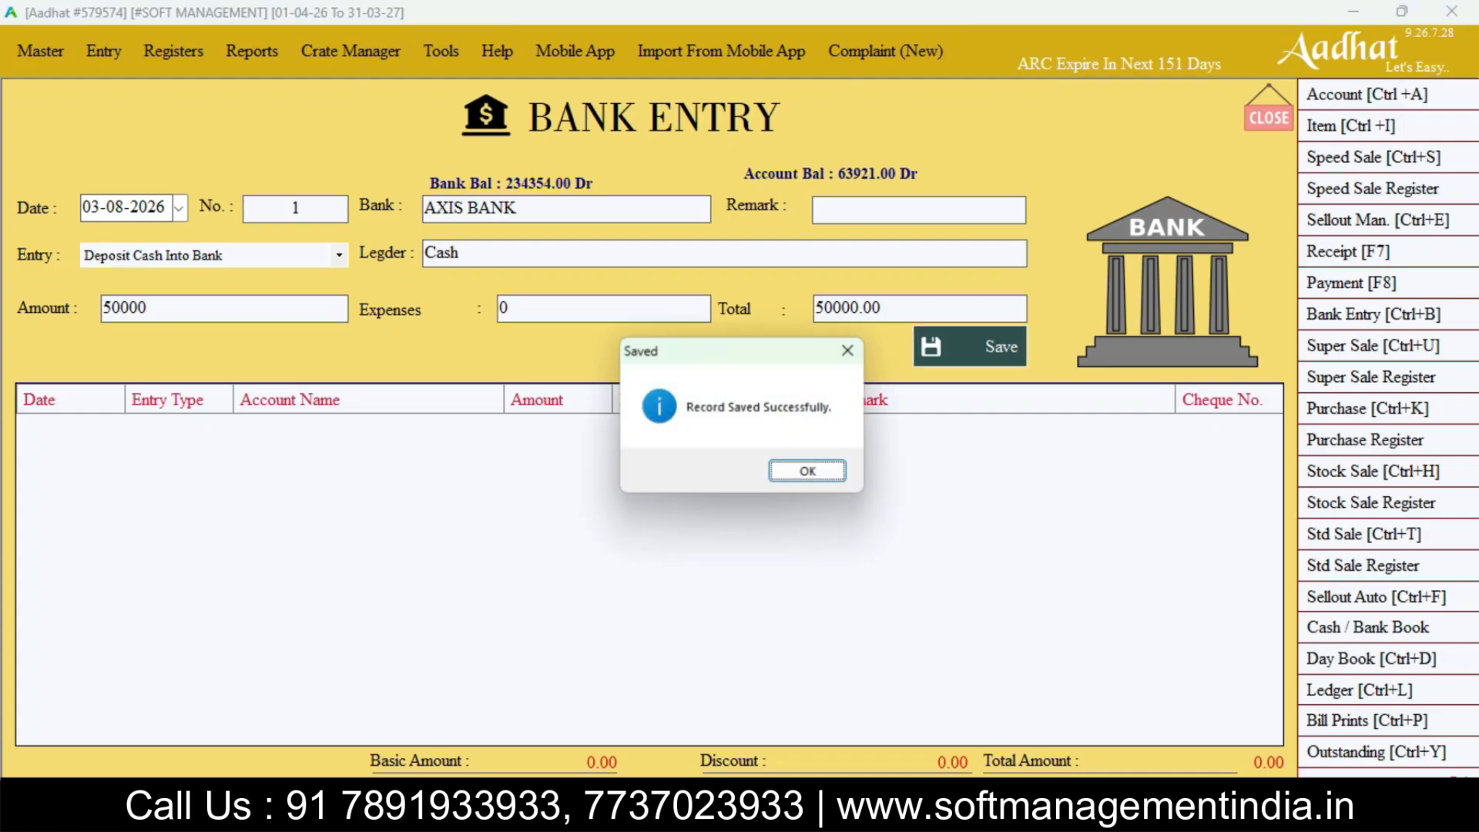
key(Return)
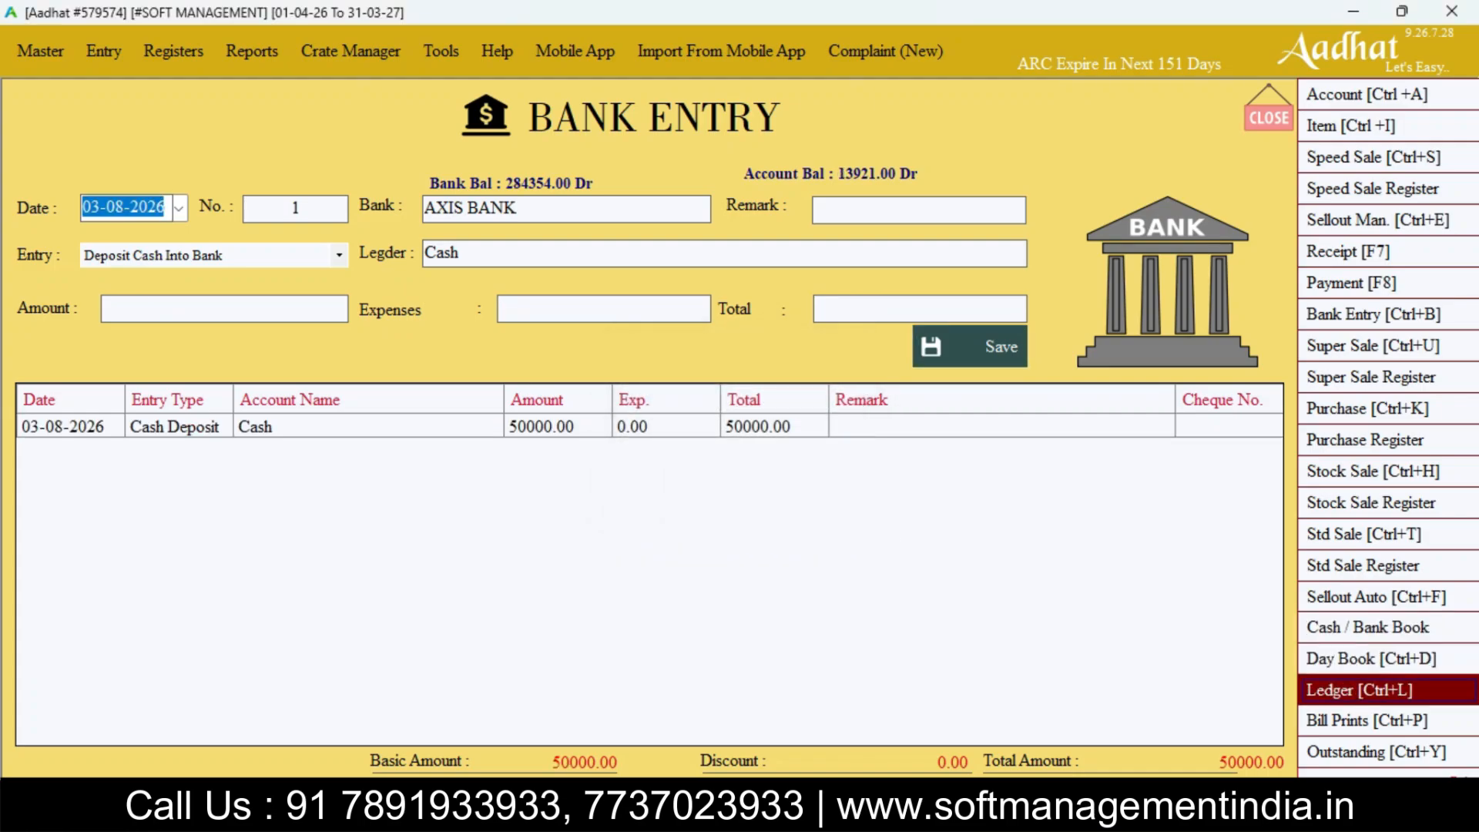
Show the Cash account's ledger for 03-08-2026 to check the bank deposit, and close the ledger and bank entry form
click(1358, 690)
text(cash)
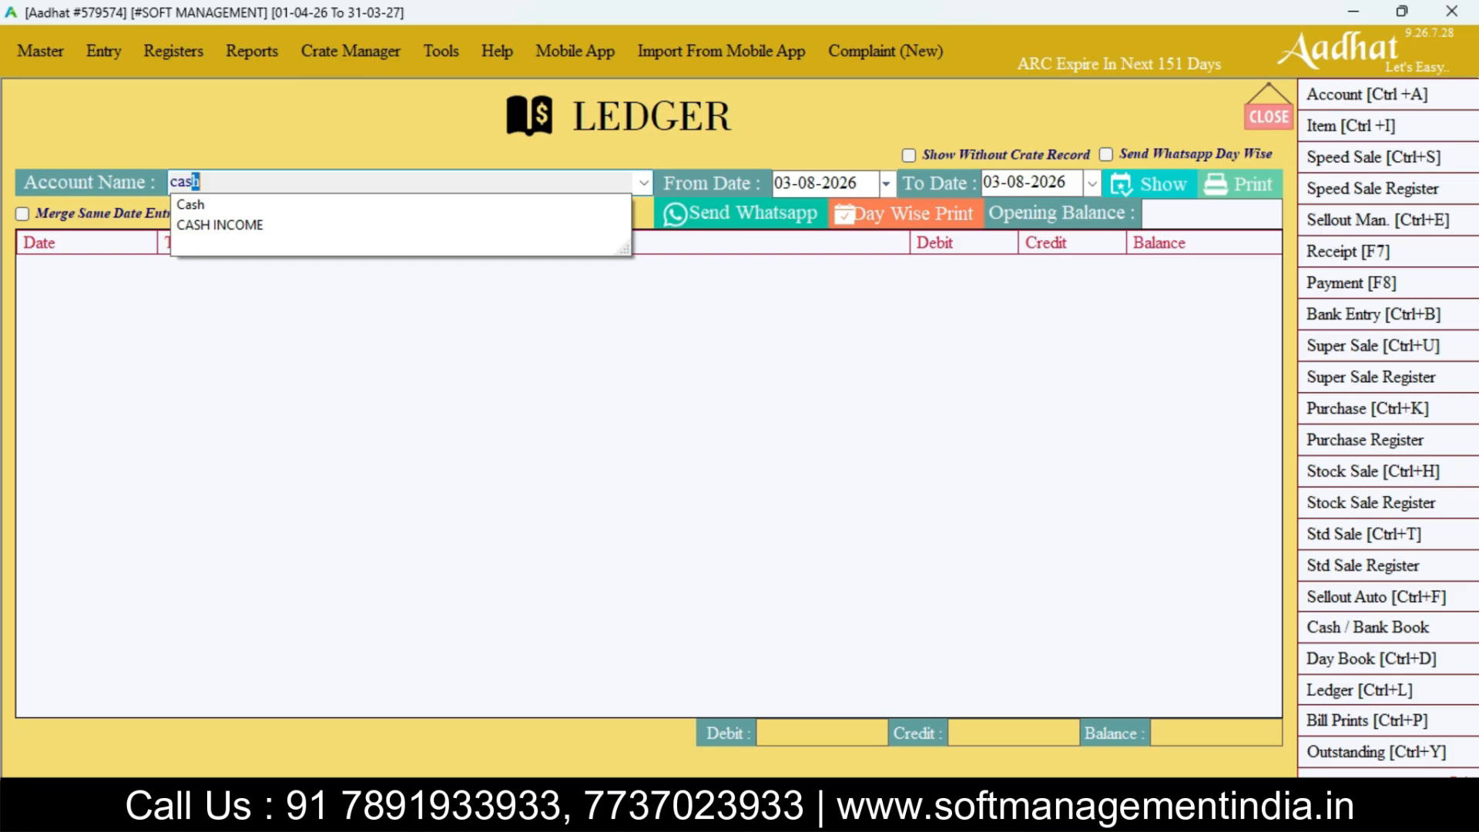
key(Return)
key(Return)
key(Return)
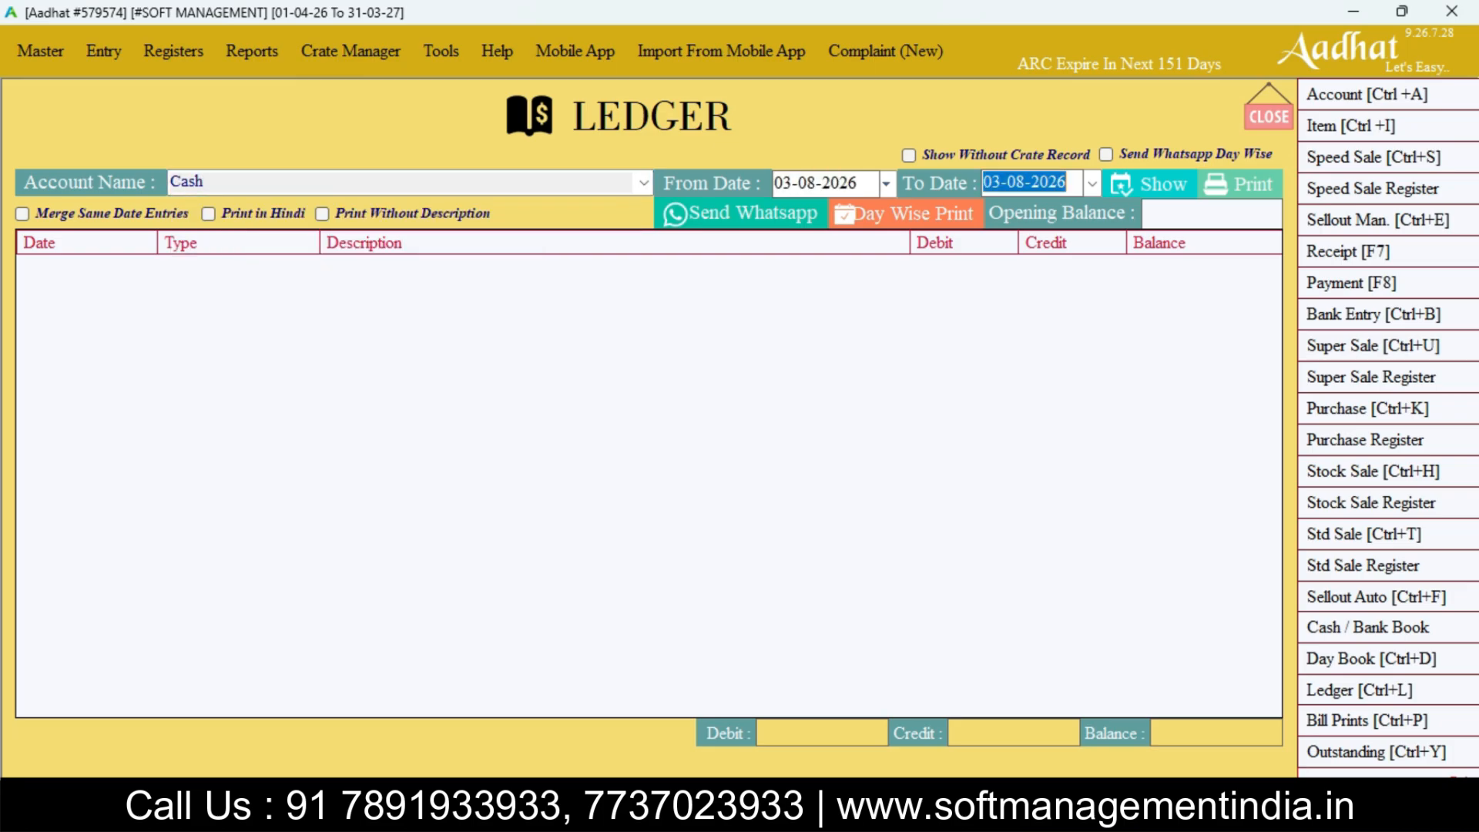
key(Return)
key(Return)
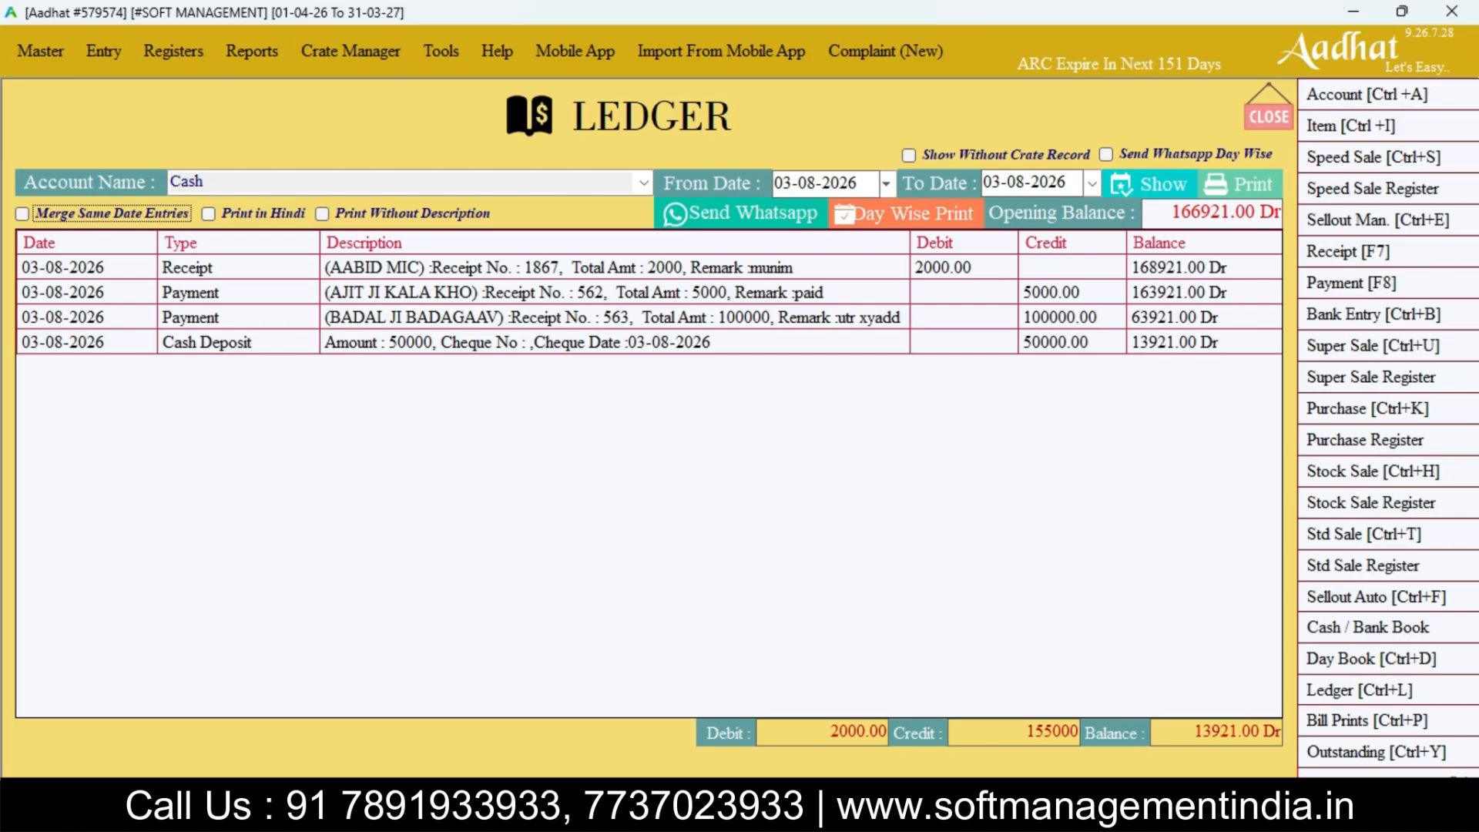
key(Escape)
key(Return)
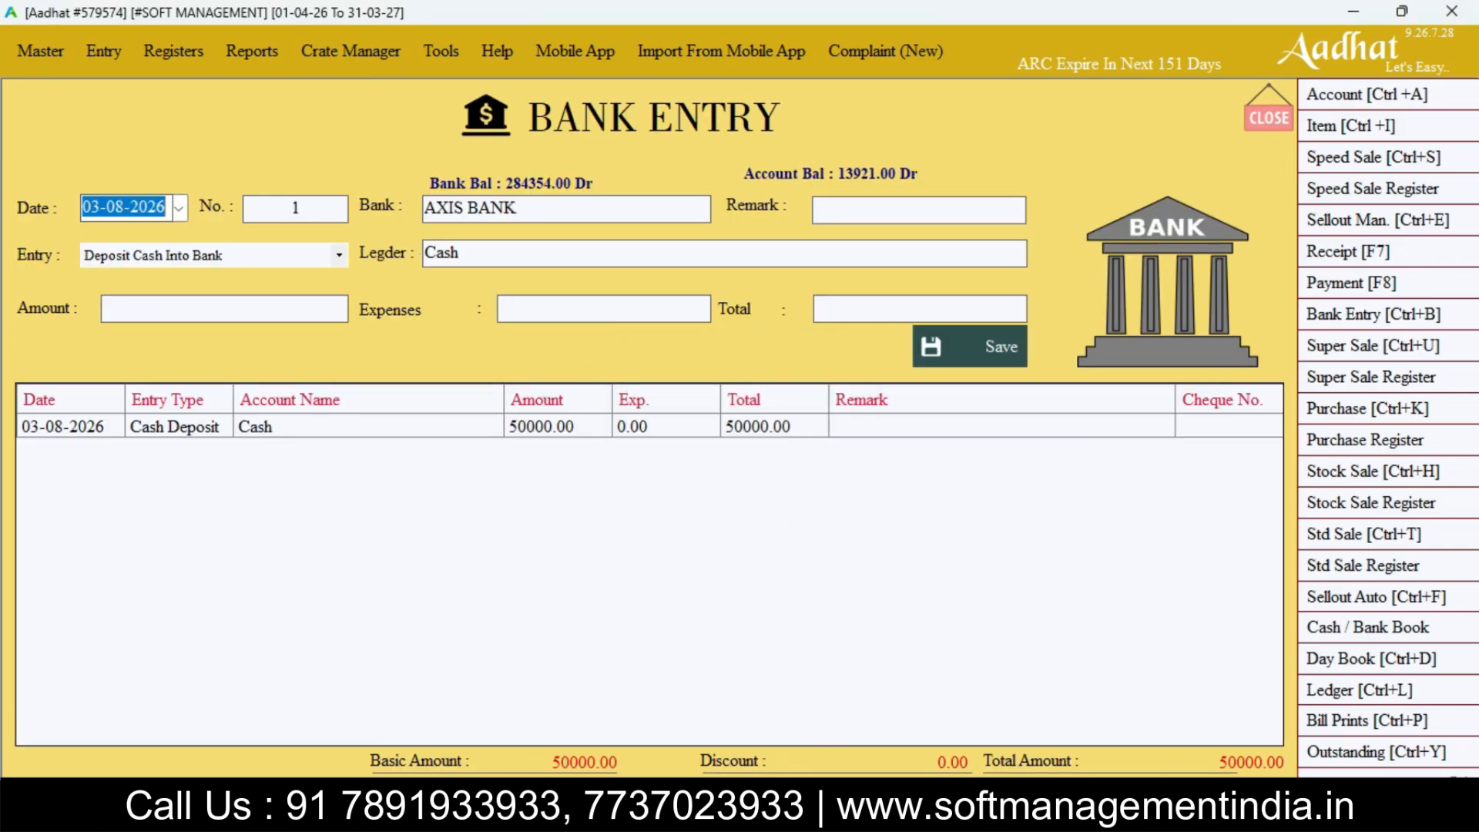
key(Escape)
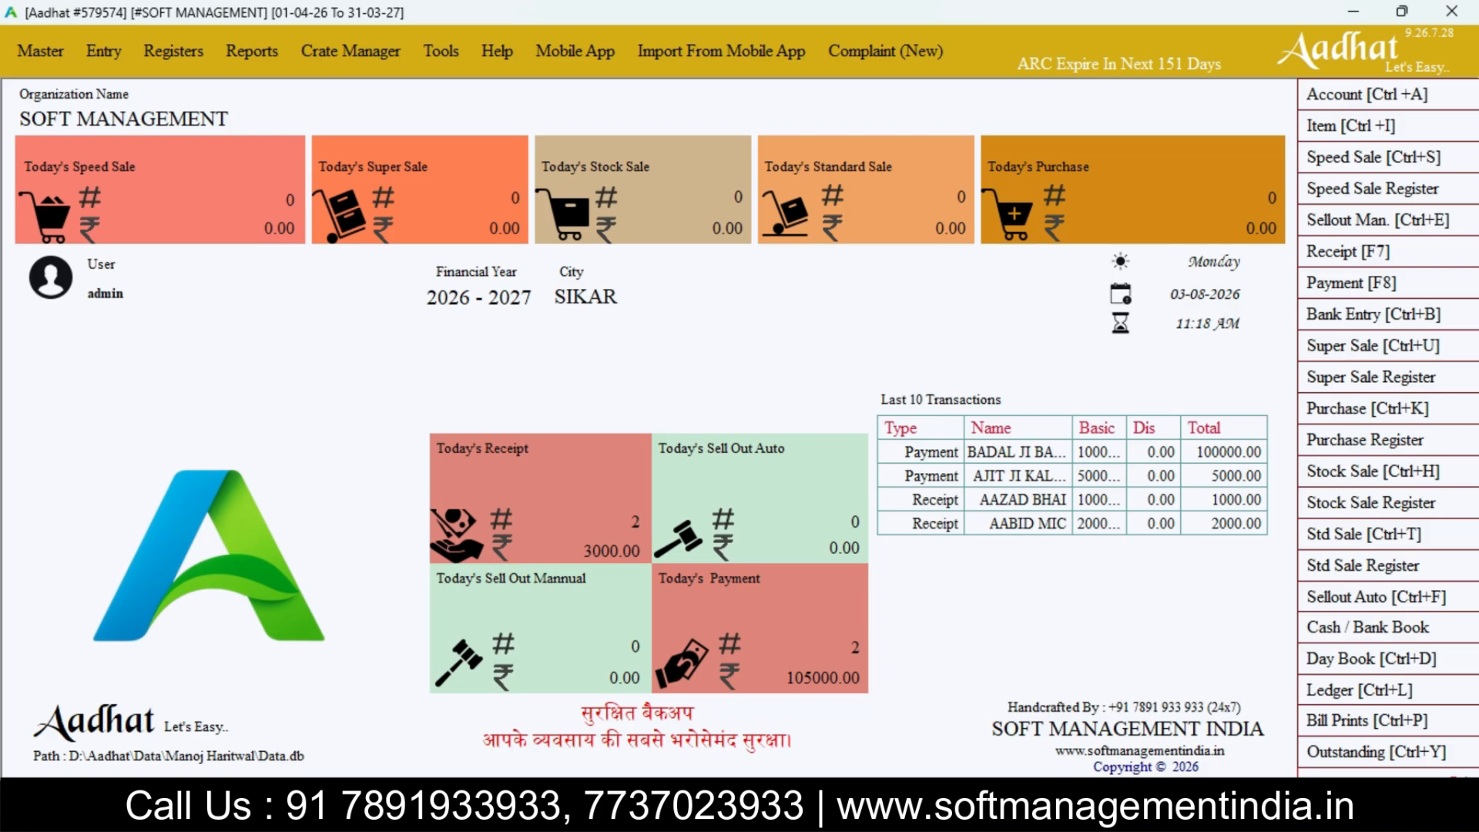
Start a journal entry dated 03-08-2026 and add a debit line of 50000 for Cash without narration
click(104, 51)
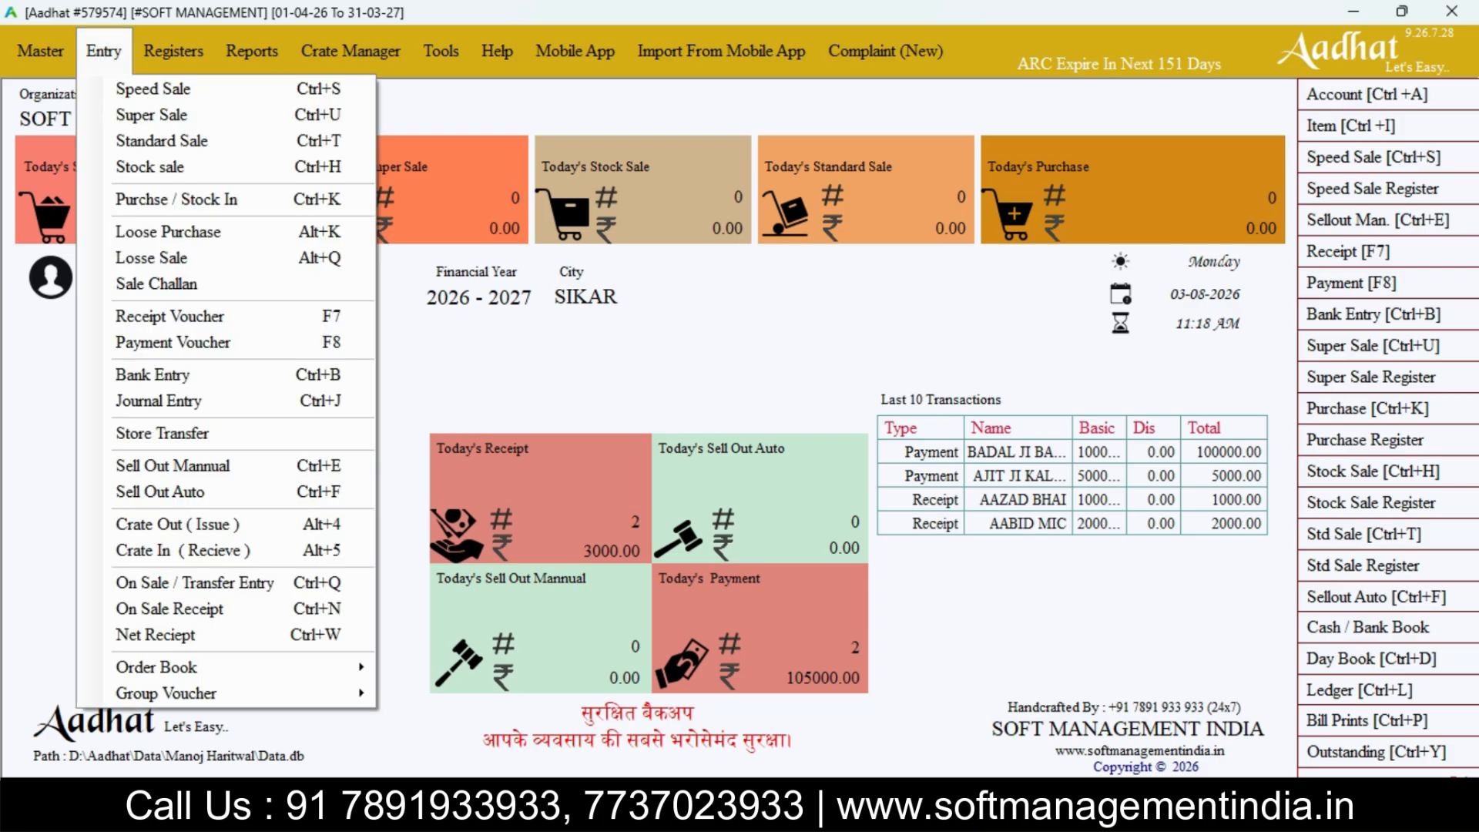
click(158, 401)
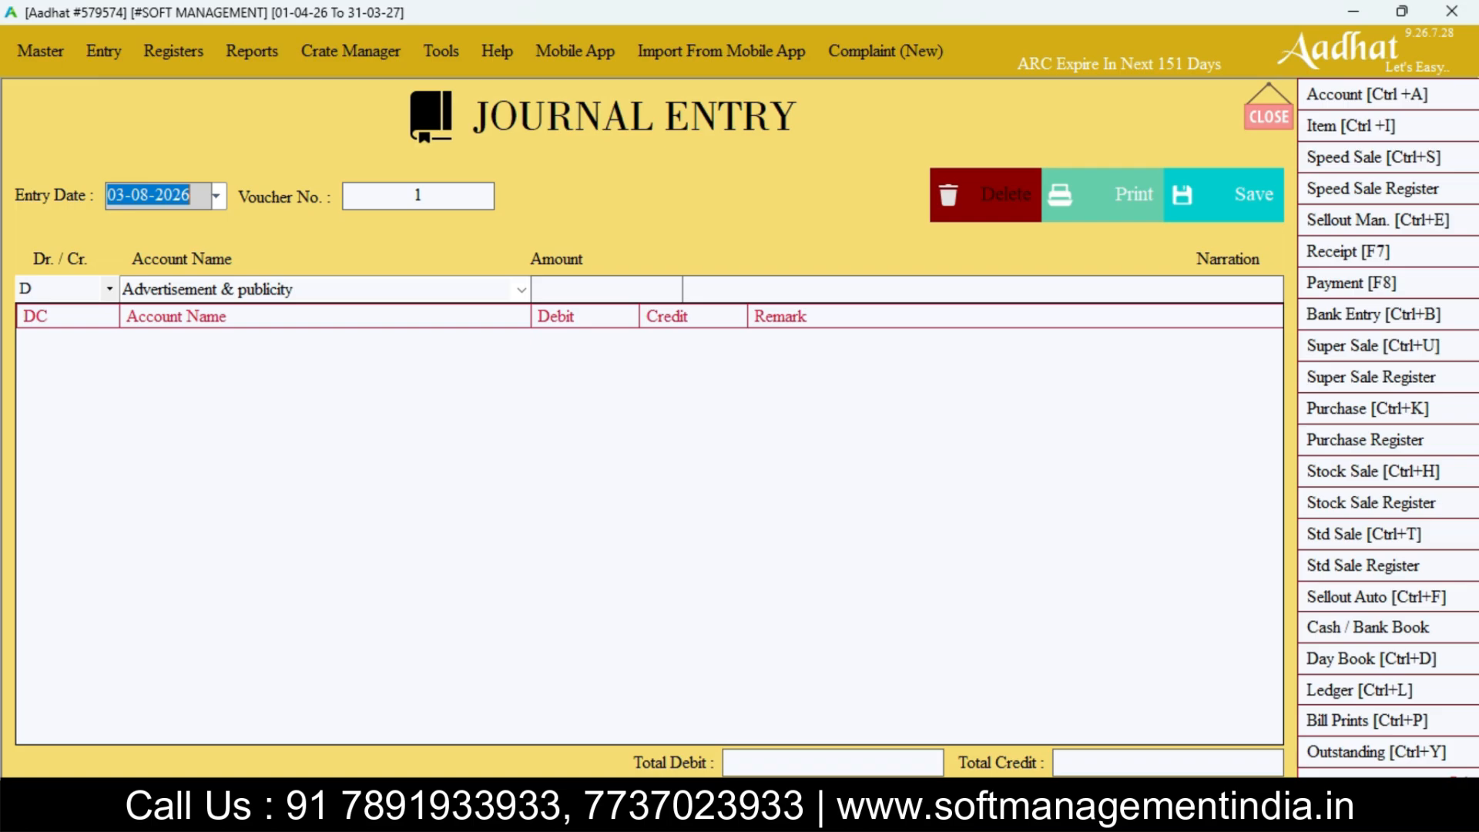
key(Return)
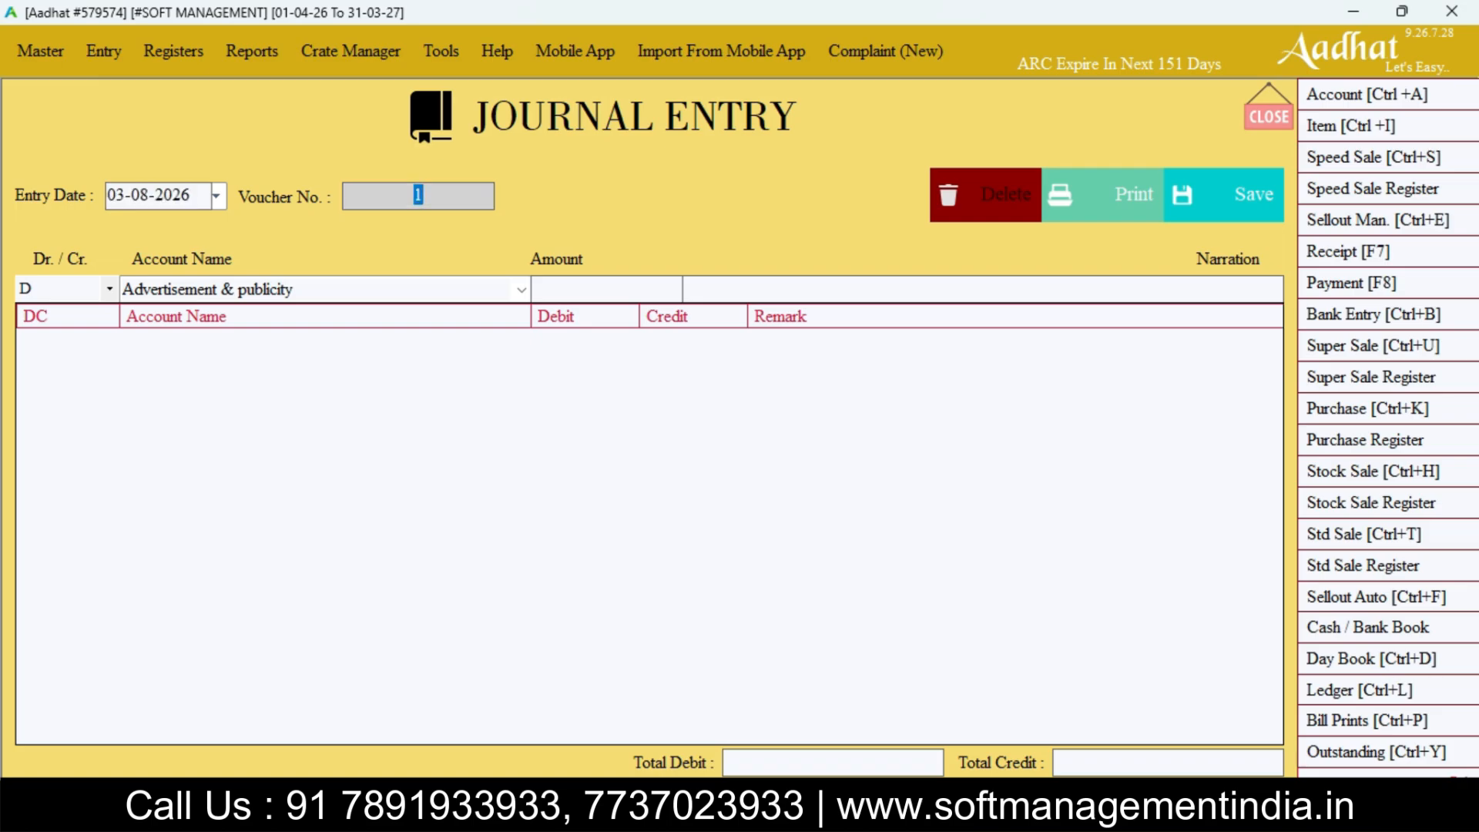
key(Return)
key(Return)
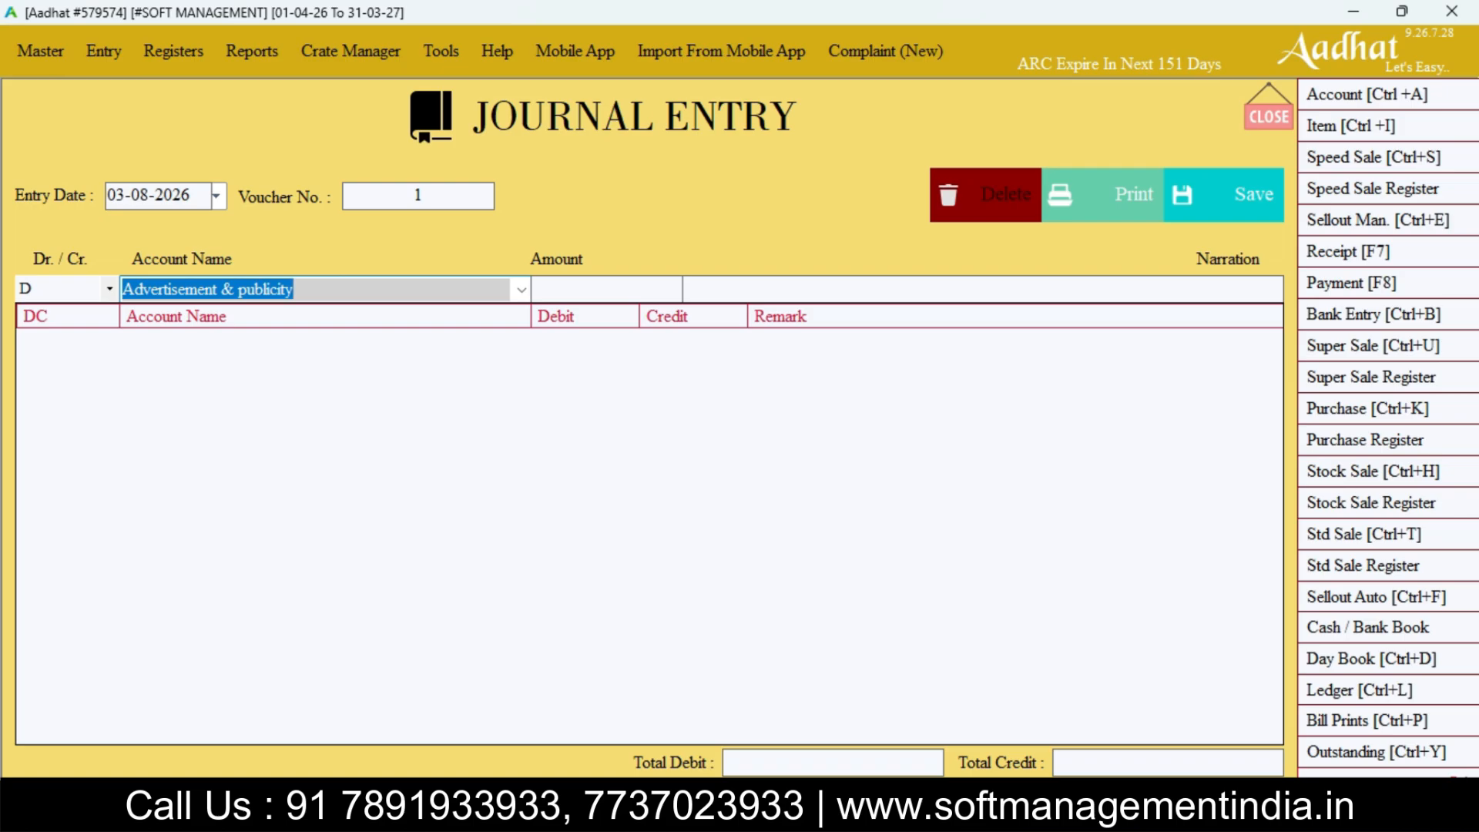
text(Cash)
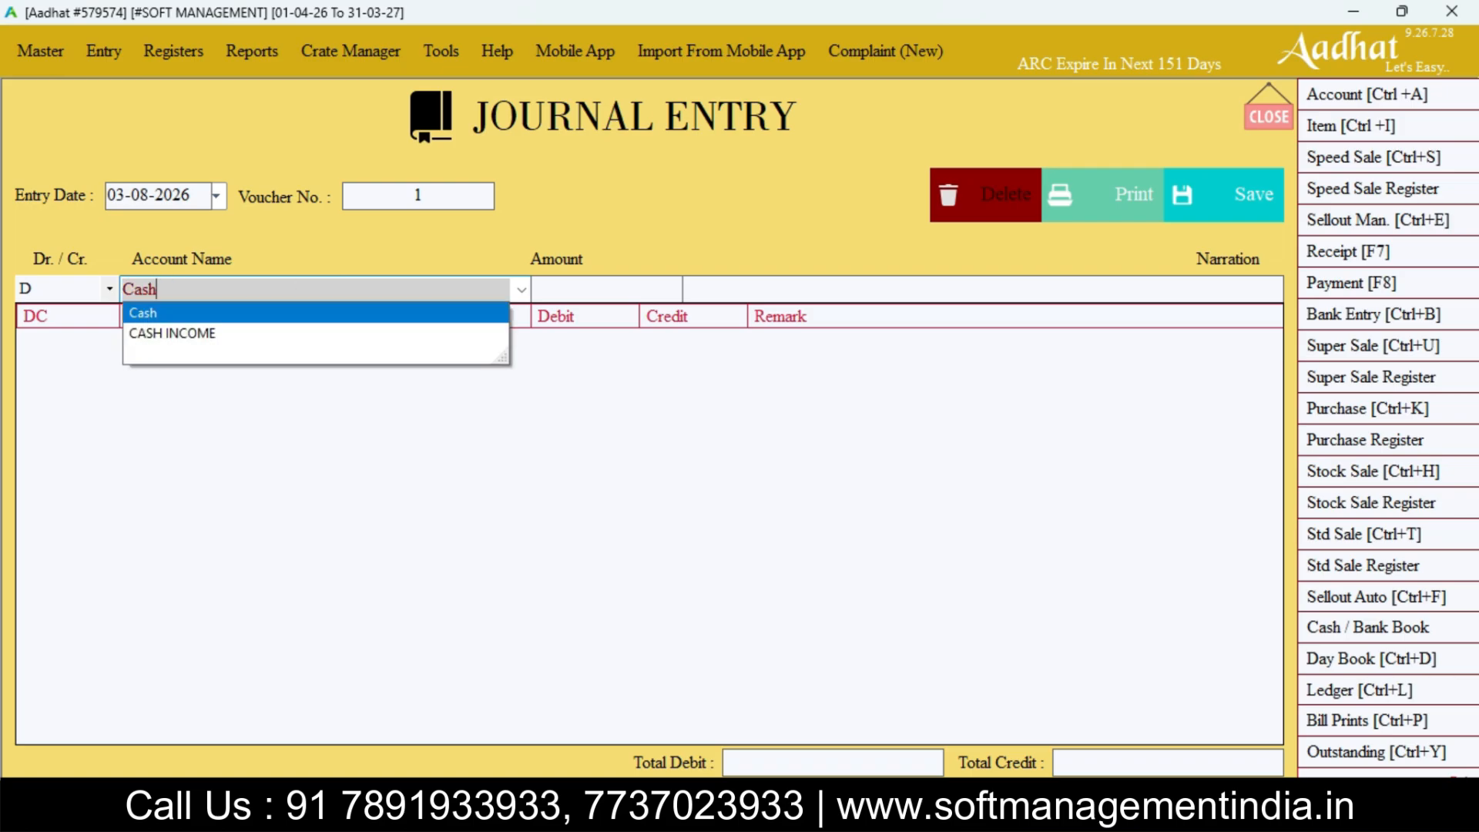
key(Return)
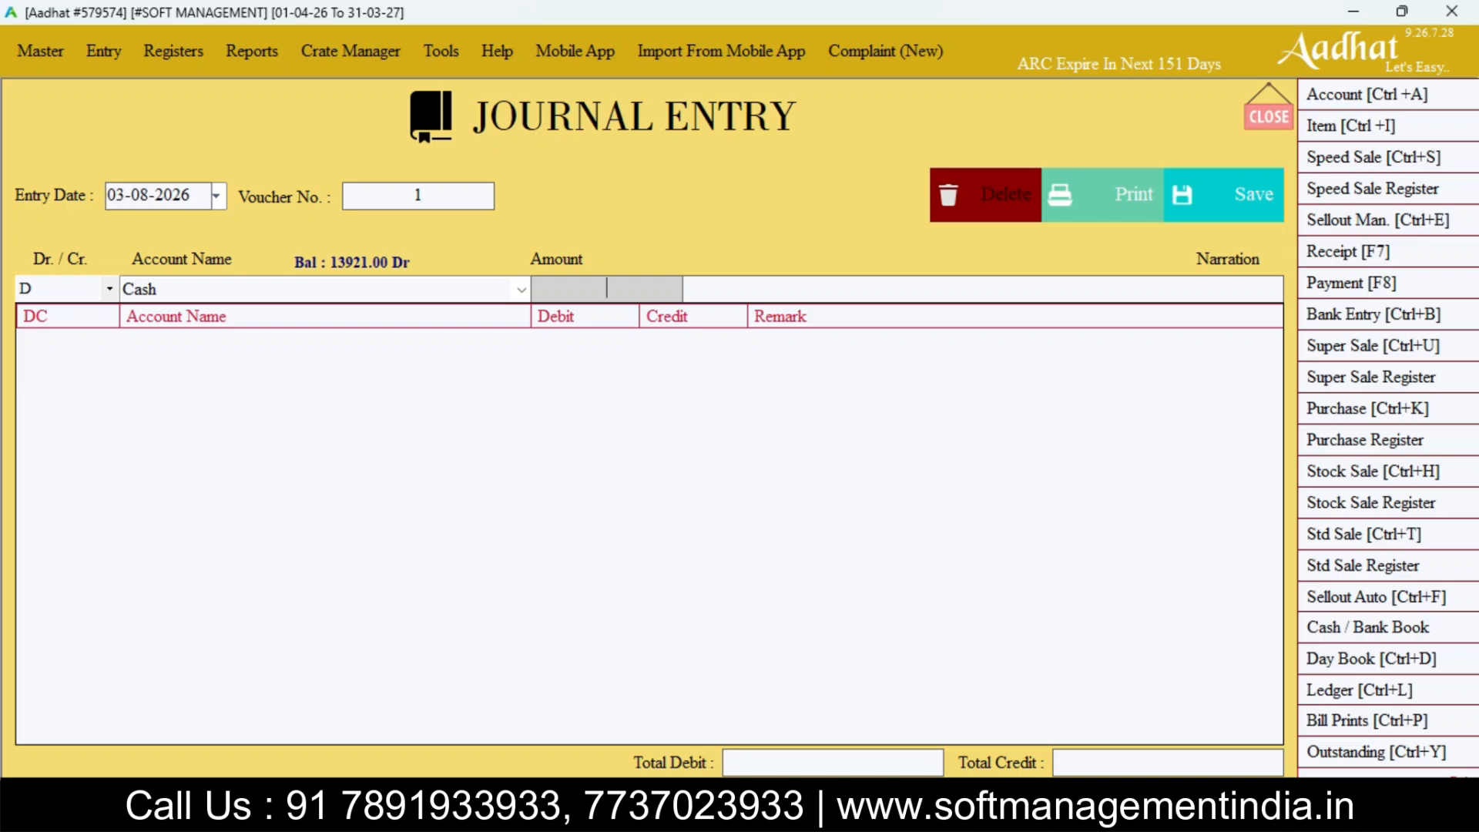
text(50000)
key(Return)
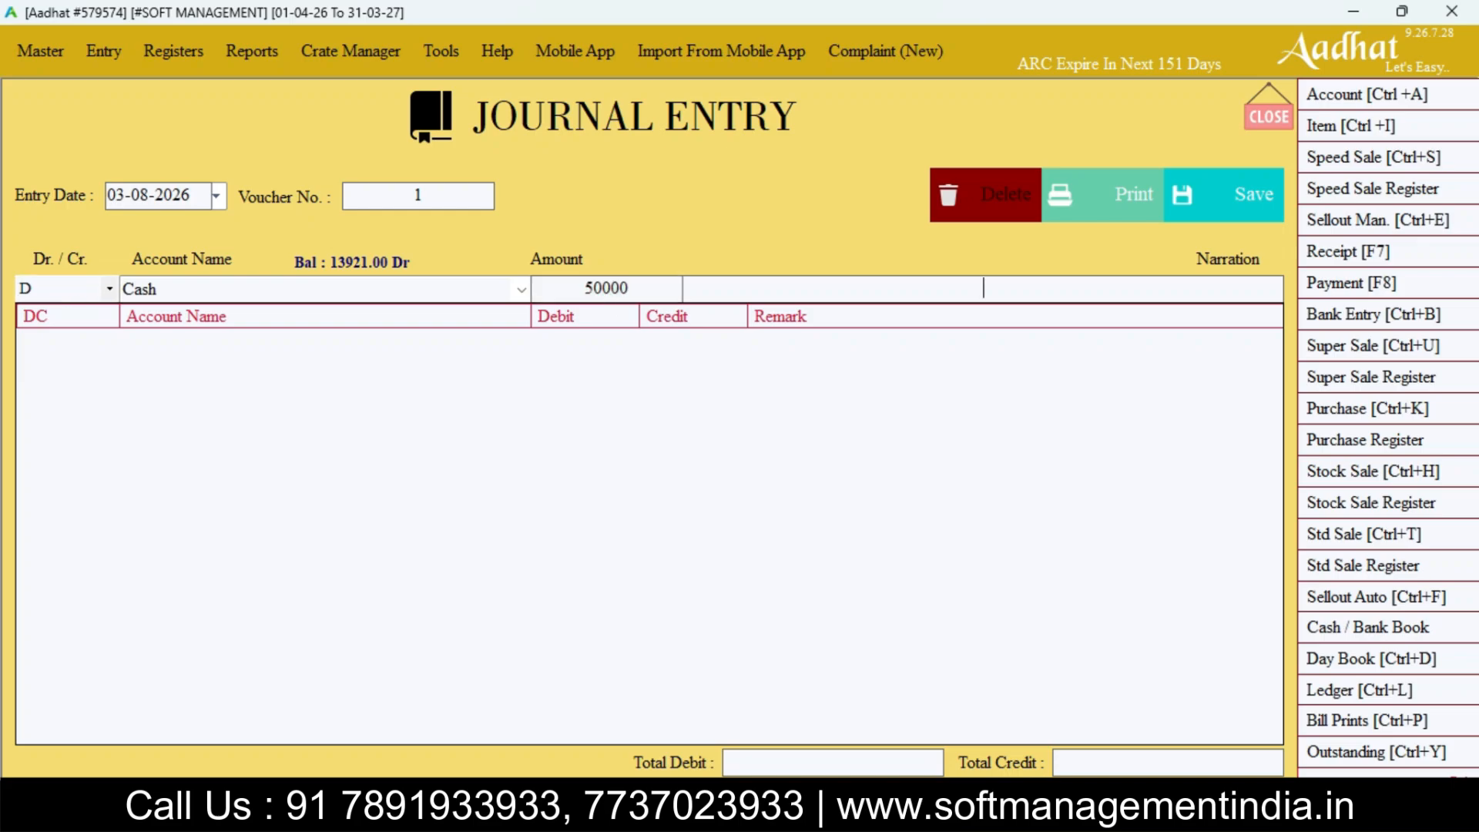
key(Return)
key(Return)
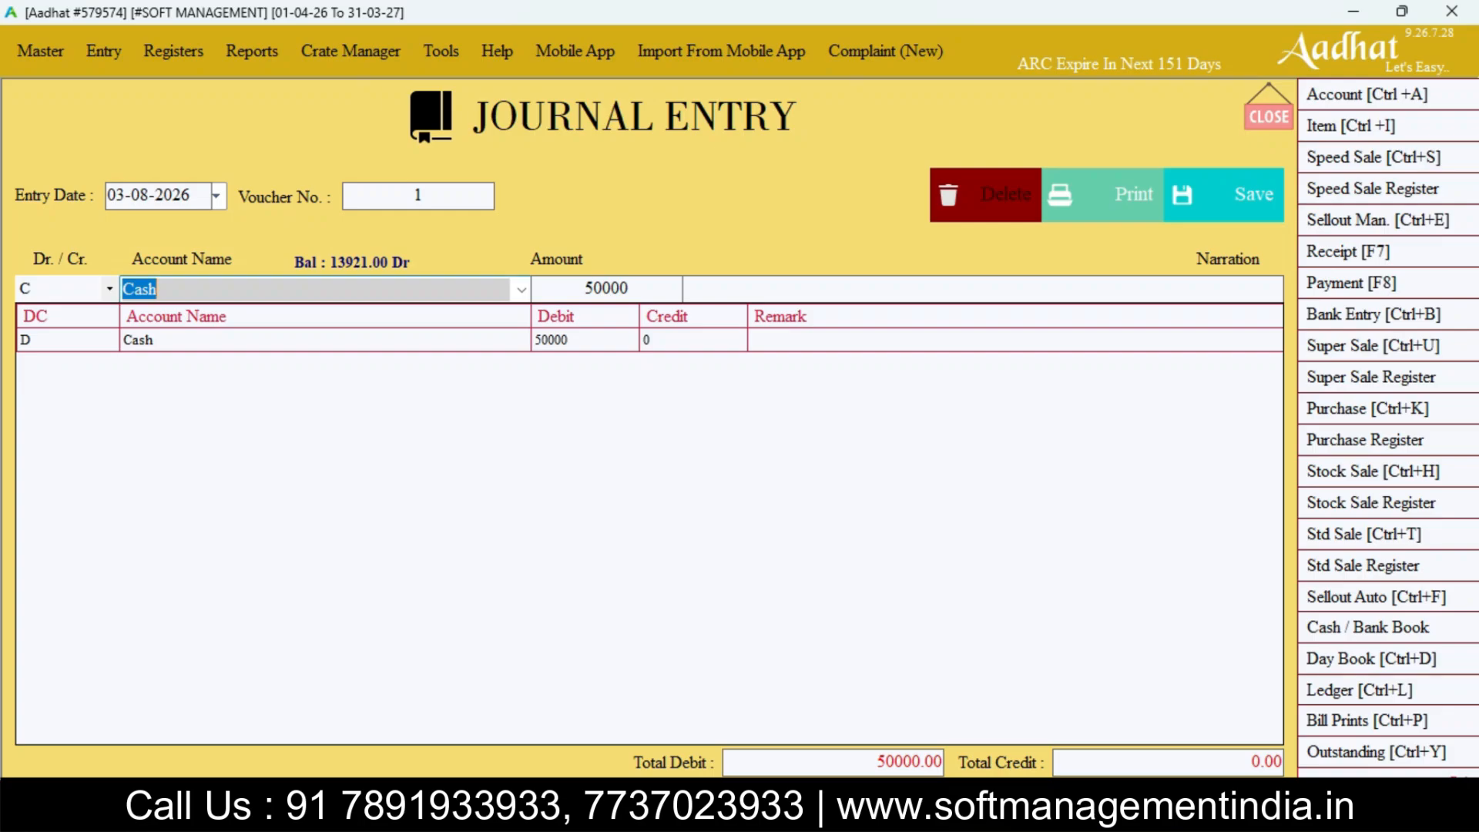
text(capital Equipment)
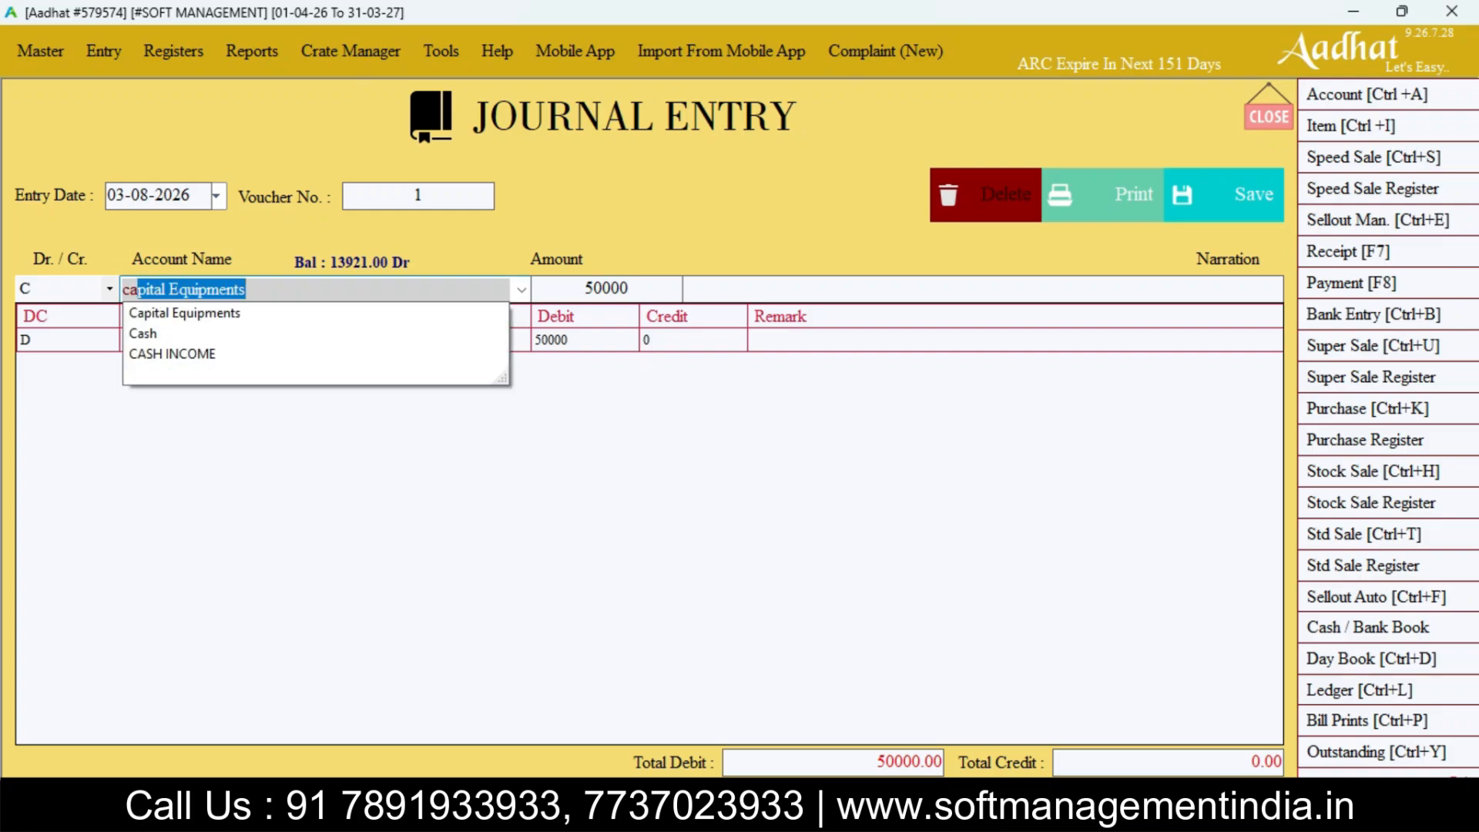
key(Down)
key(Down)
key(Down)
key(Up)
key(Return)
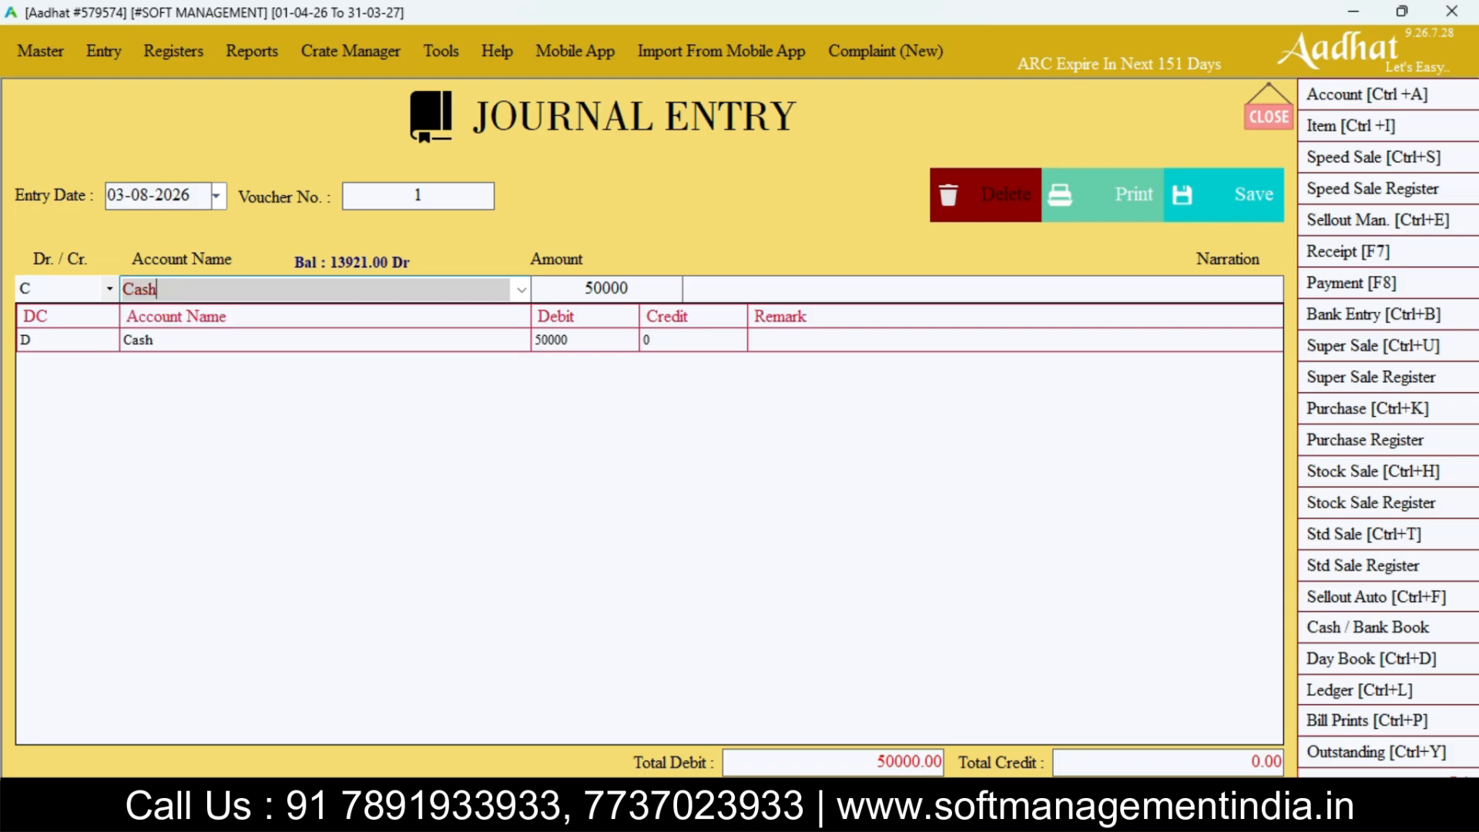
key(Return)
key(shift+Tab)
key(BackSpace)
text(tr)
key(BackSpace)
key(BackSpace)
key(BackSpace)
Add a credit line of 50000 for the first customer account listed under A, leaving the narration blank
text(aABID MIC)
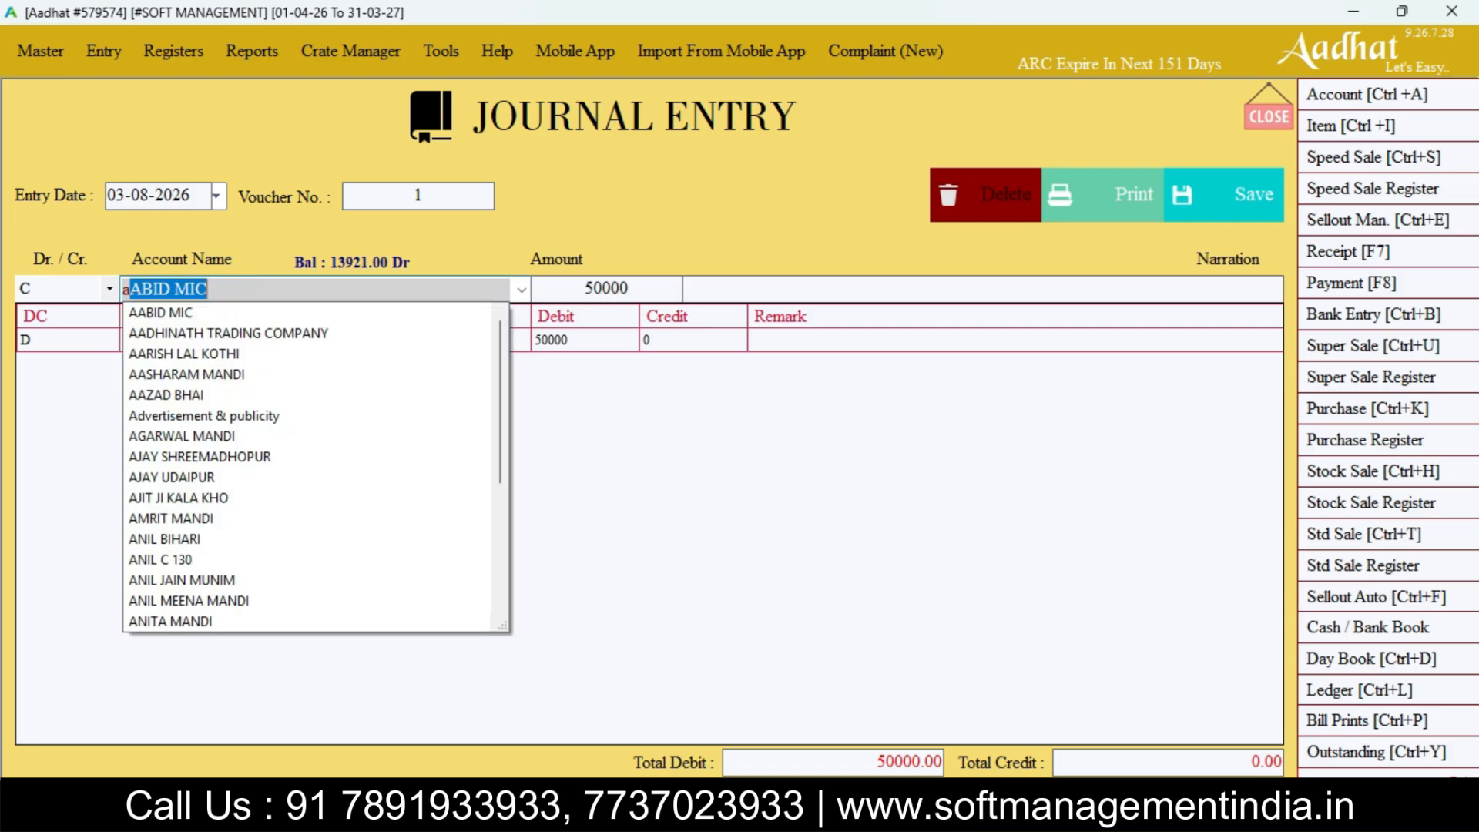
key(Return)
key(Return)
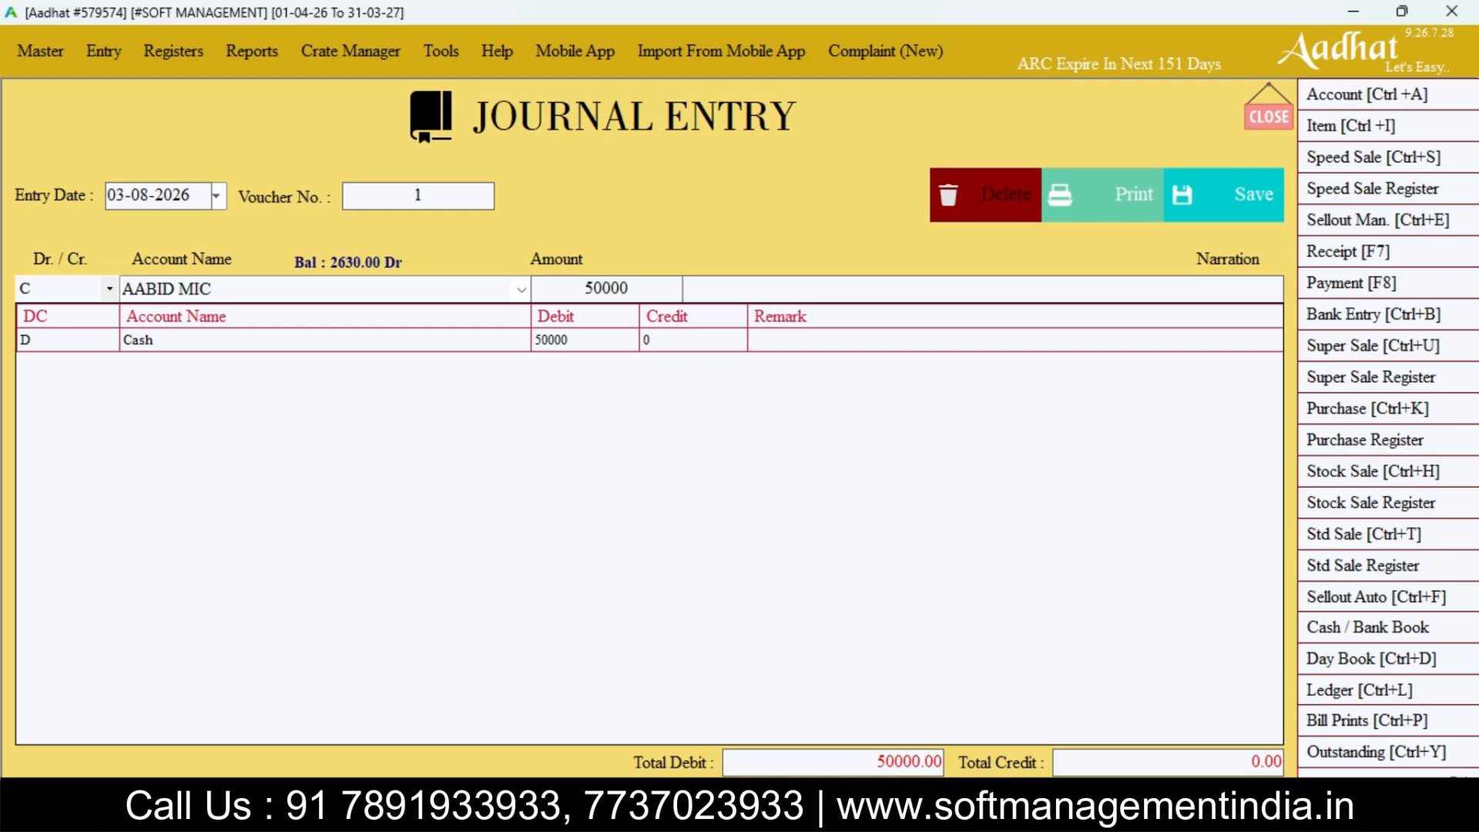
key(Return)
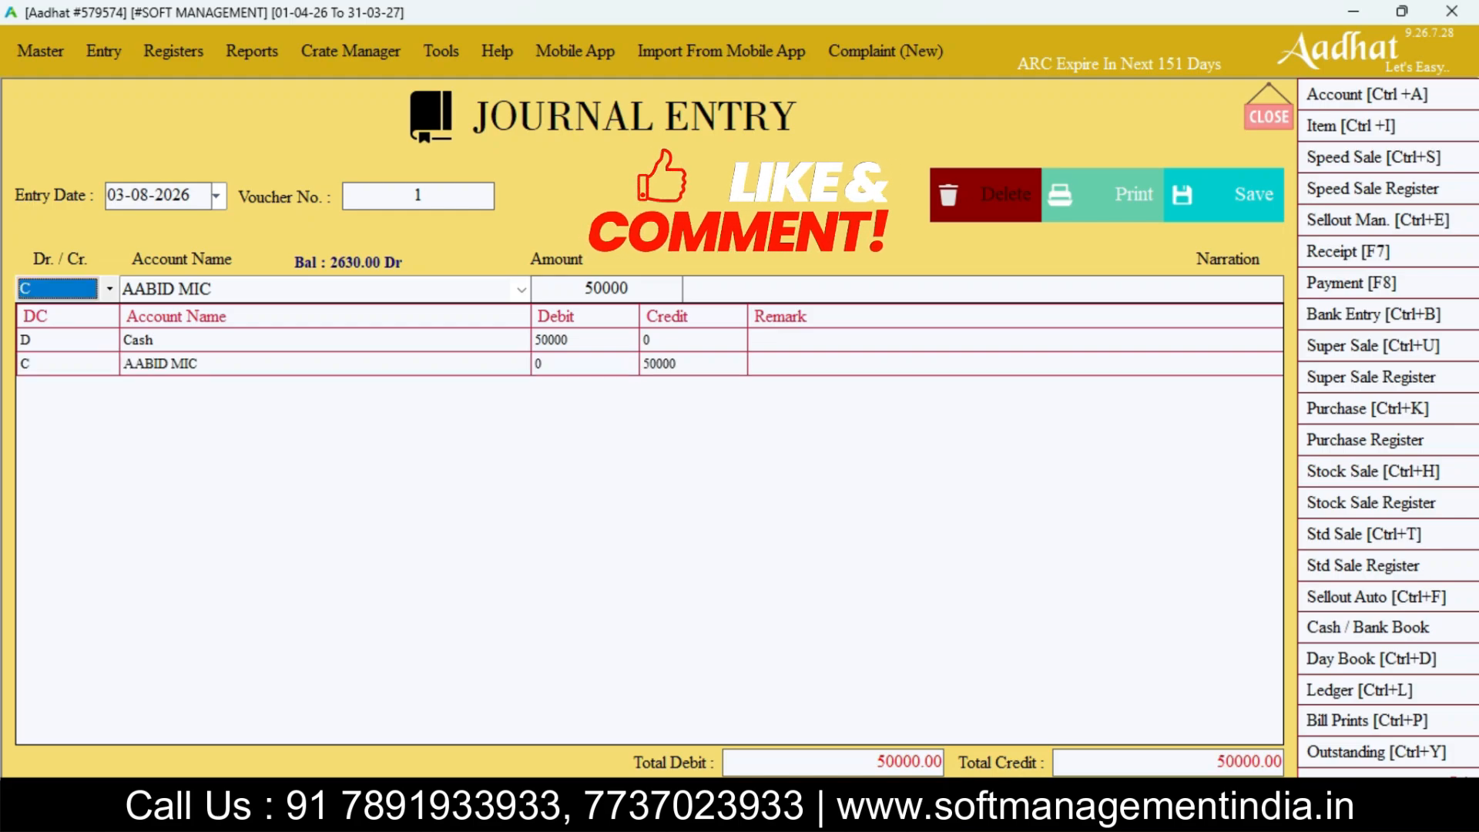
Compare the journal voucher's total debit and total credit, save the voucher, and close the journal entry form
drag(877, 762, 942, 762)
drag(1217, 762, 1284, 762)
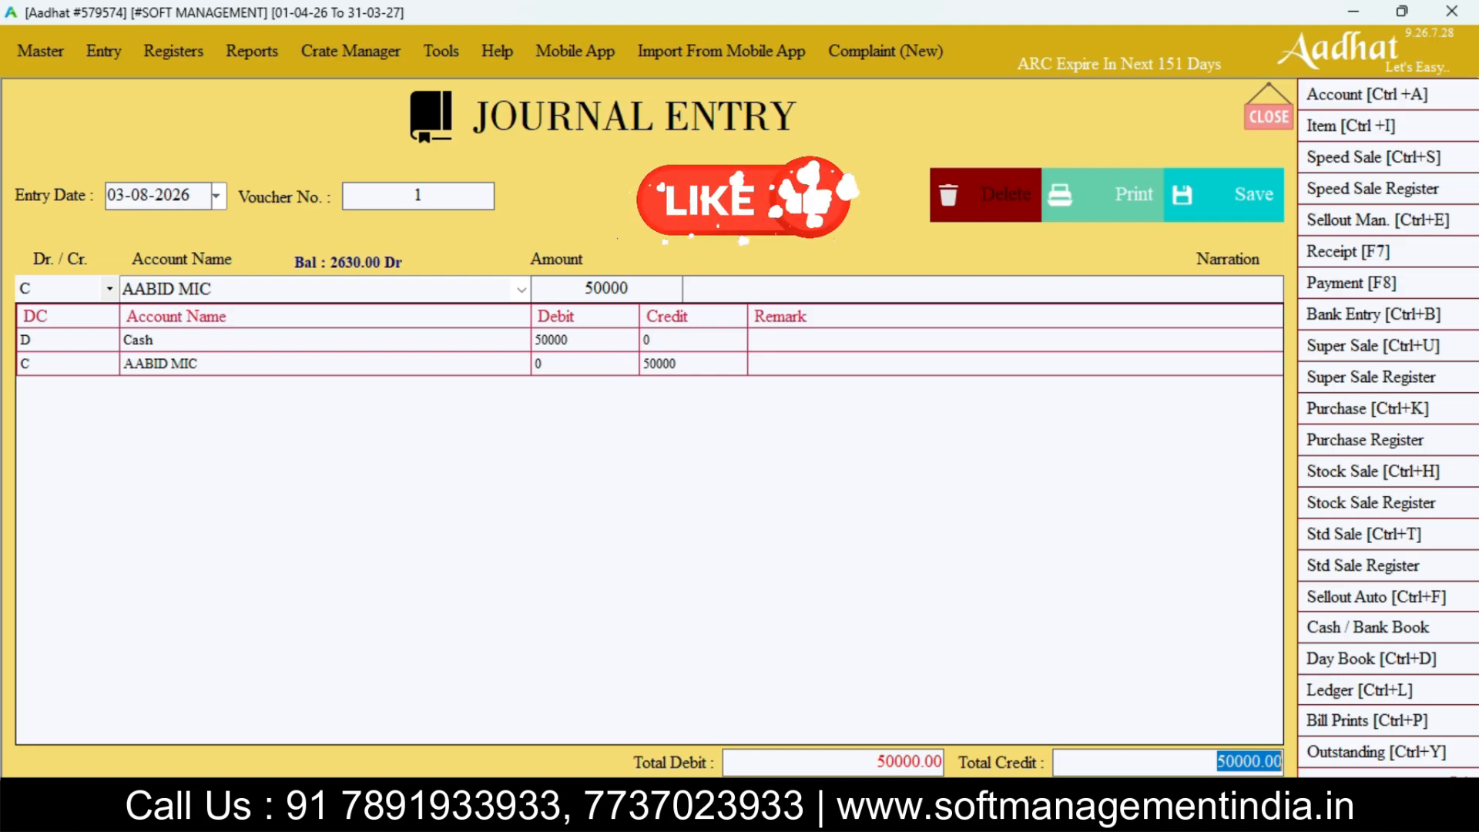
key(Tab)
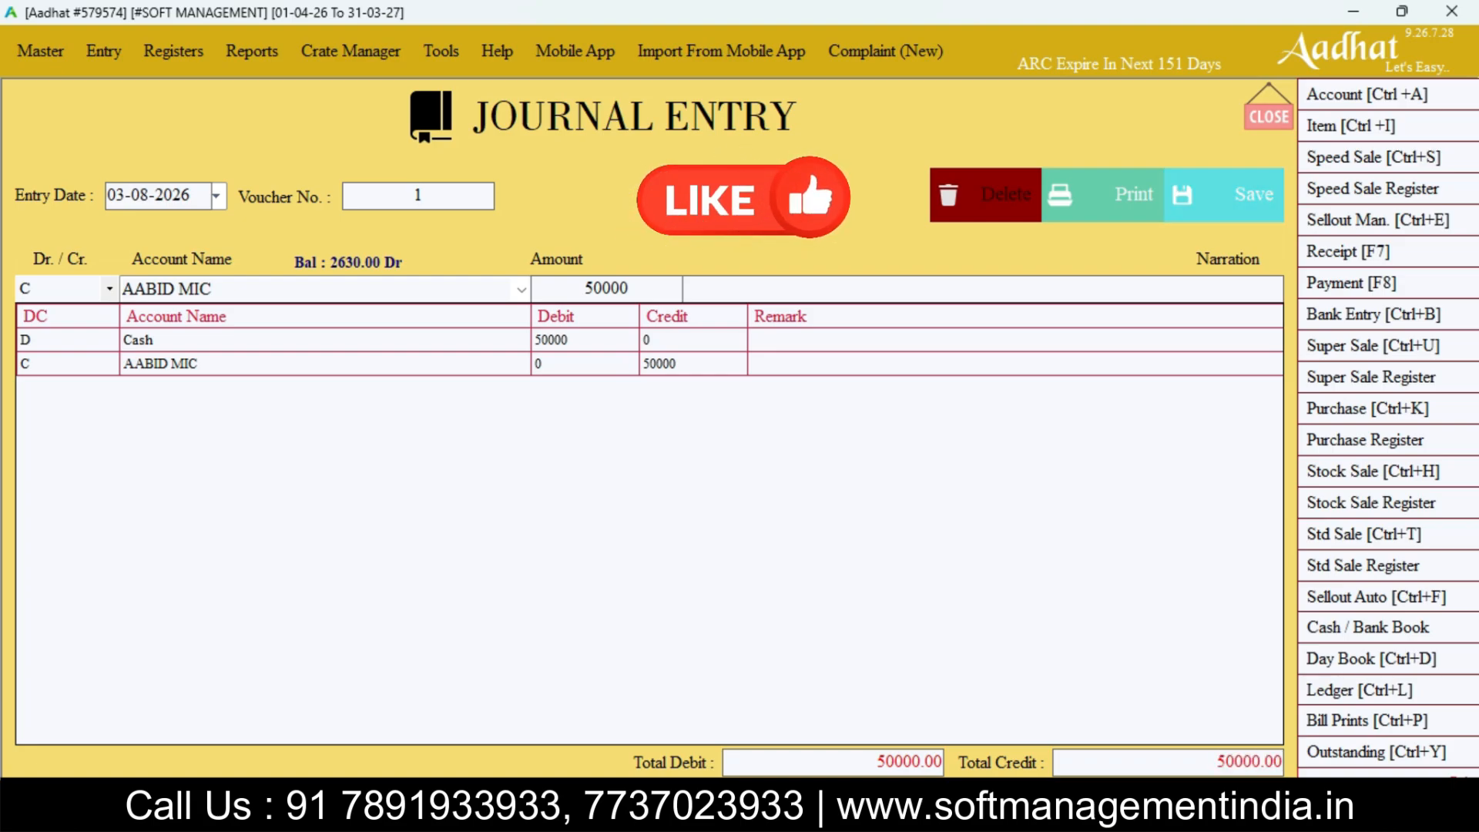
key(Return)
key(Return)
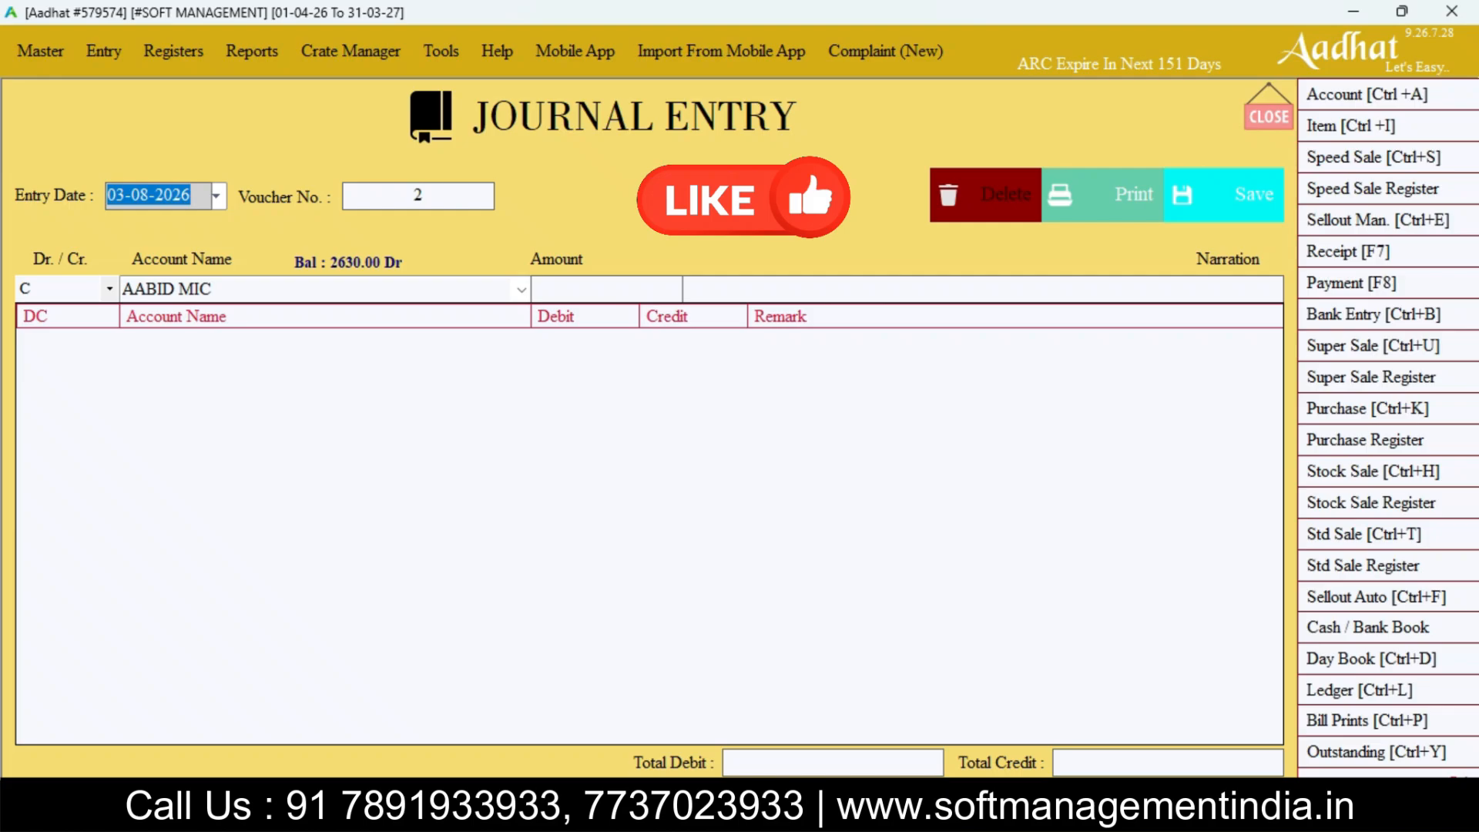
key(Escape)
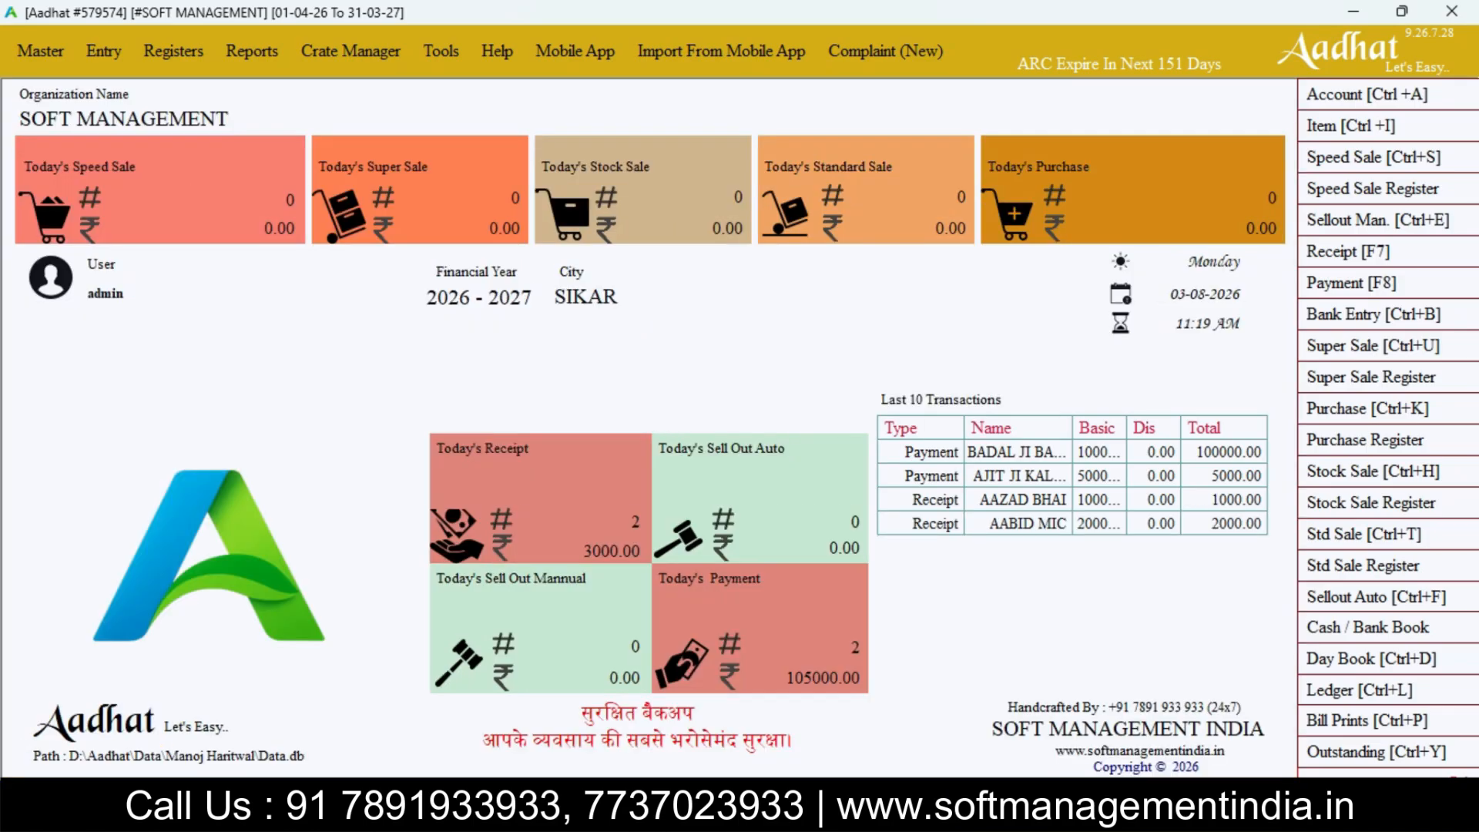